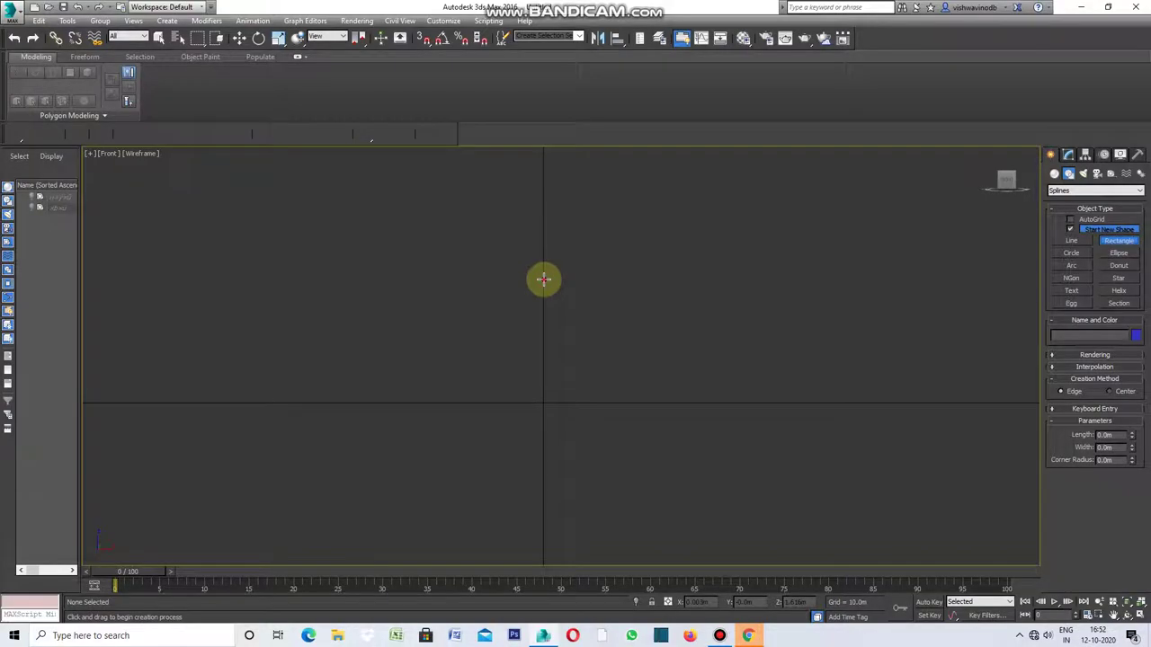
Draw a rectangle in the Front view sized 2.15m long by 3.0m wide.
mouse_move(543, 279)
left_mouse_down()
mouse_move(459, 399)
mouse_move(416, 403)
left_mouse_up()
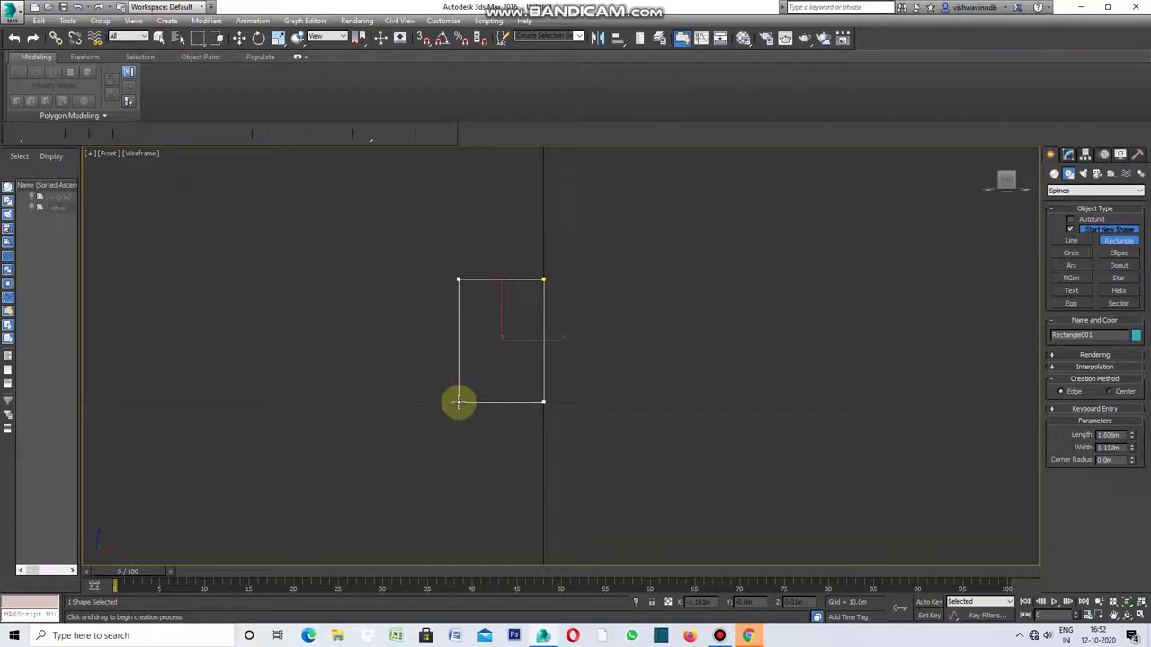
left_click_drag(416, 403, 404, 402)
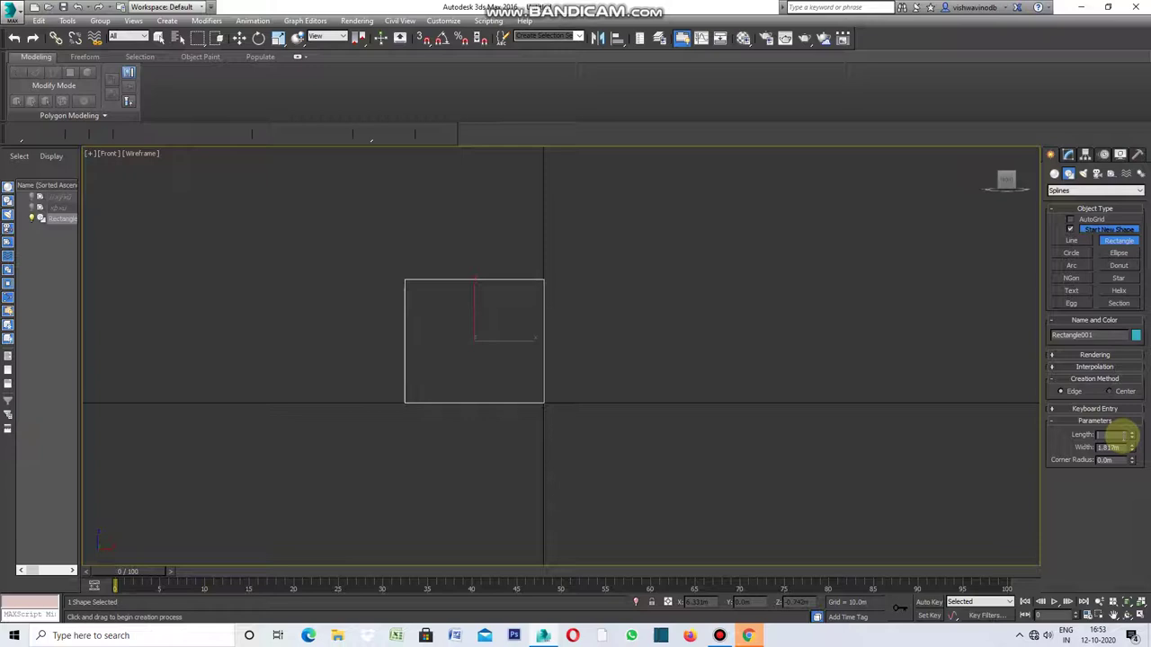
type("2.15")
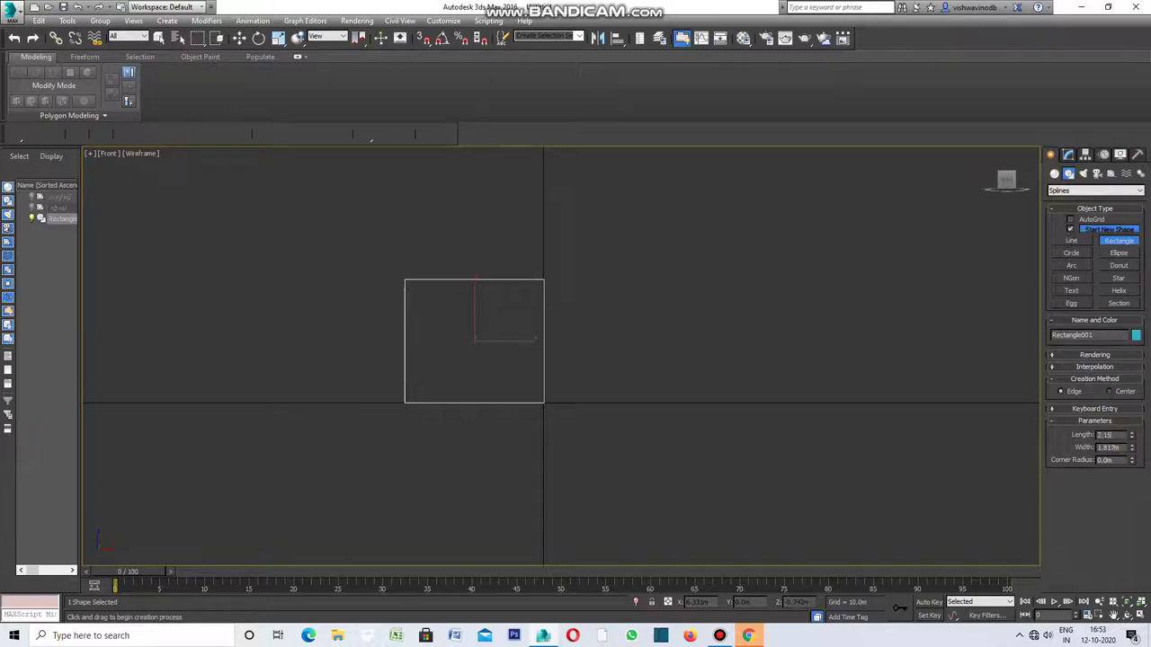
left_click(1128, 447)
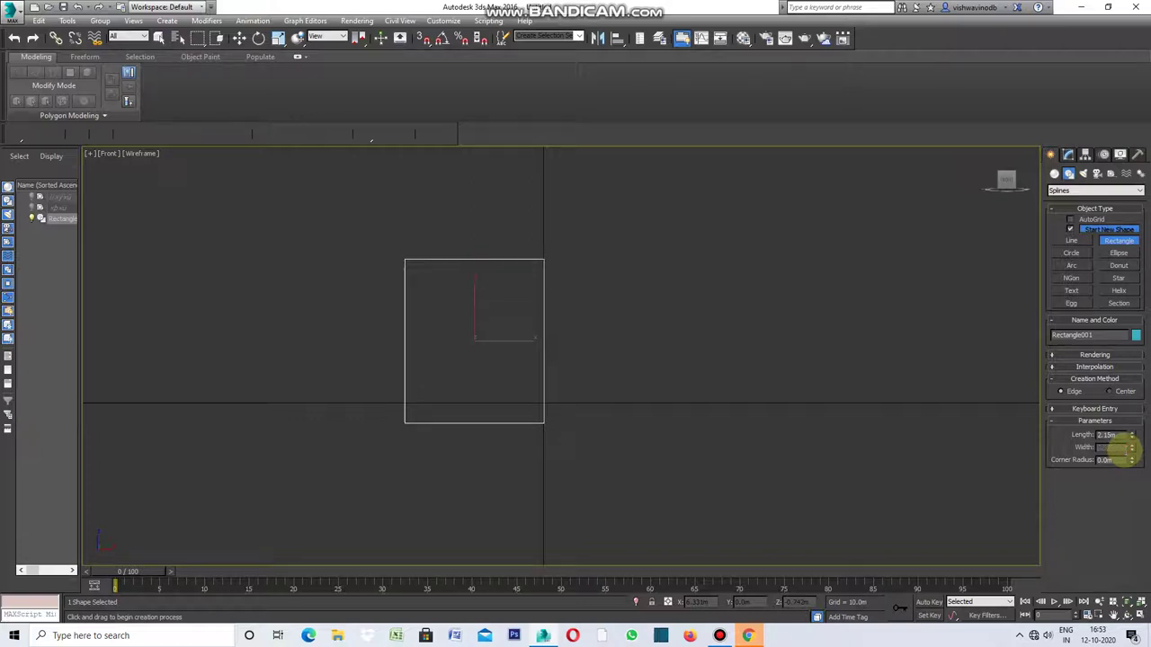
type("3")
key("Return")
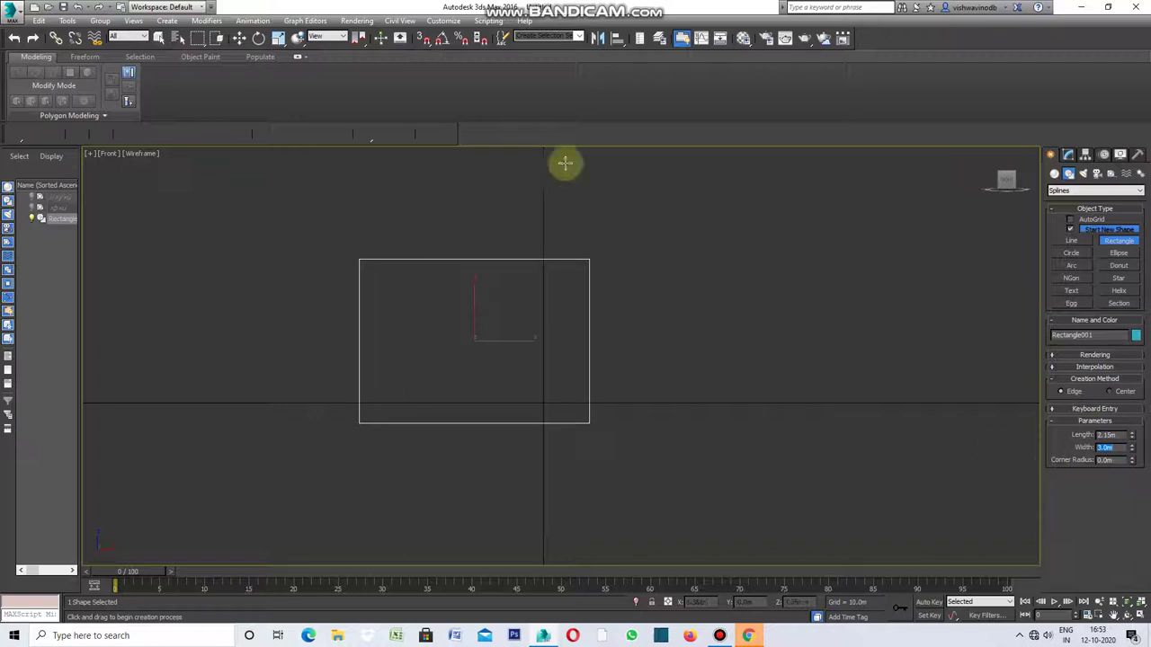
left_click(239, 38)
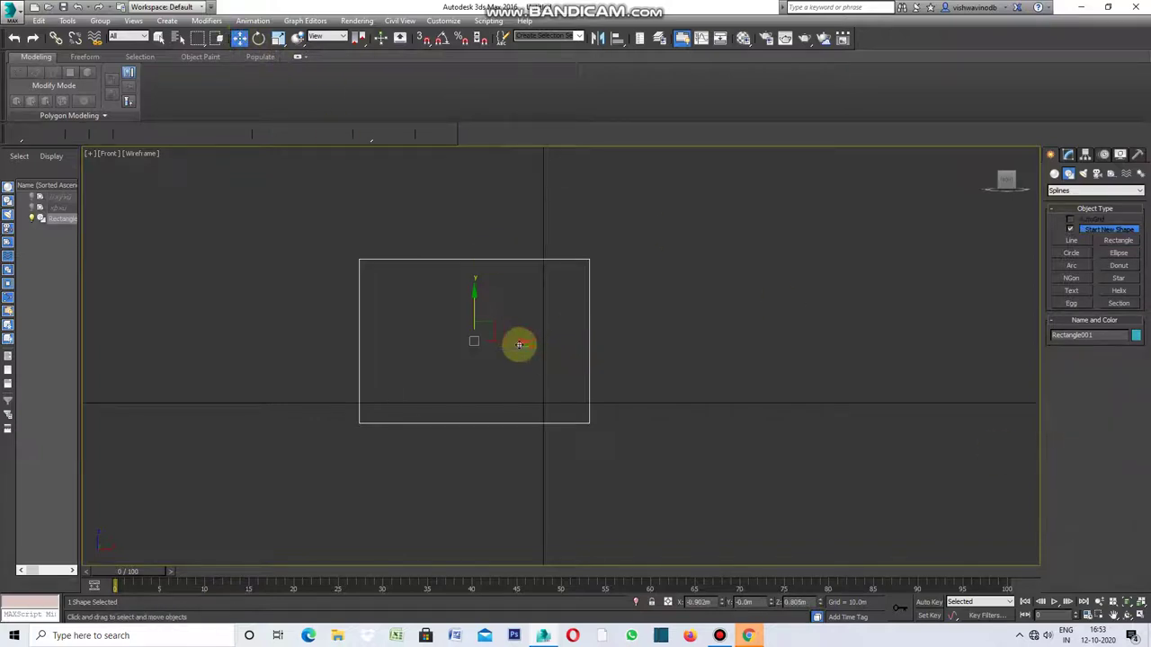
Nudge the rectangle upward to X 1.496m, Y 0.0m, Z 1.079m.
left_click_drag(491, 329, 446, 307)
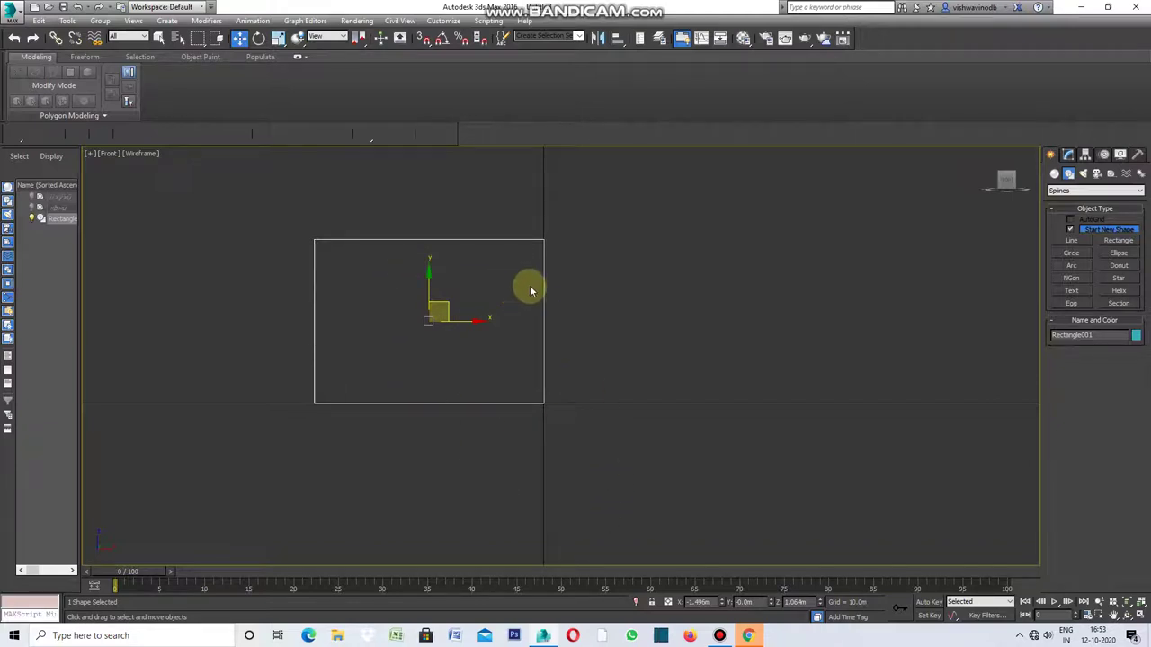
scroll(451, 407, "up", 2)
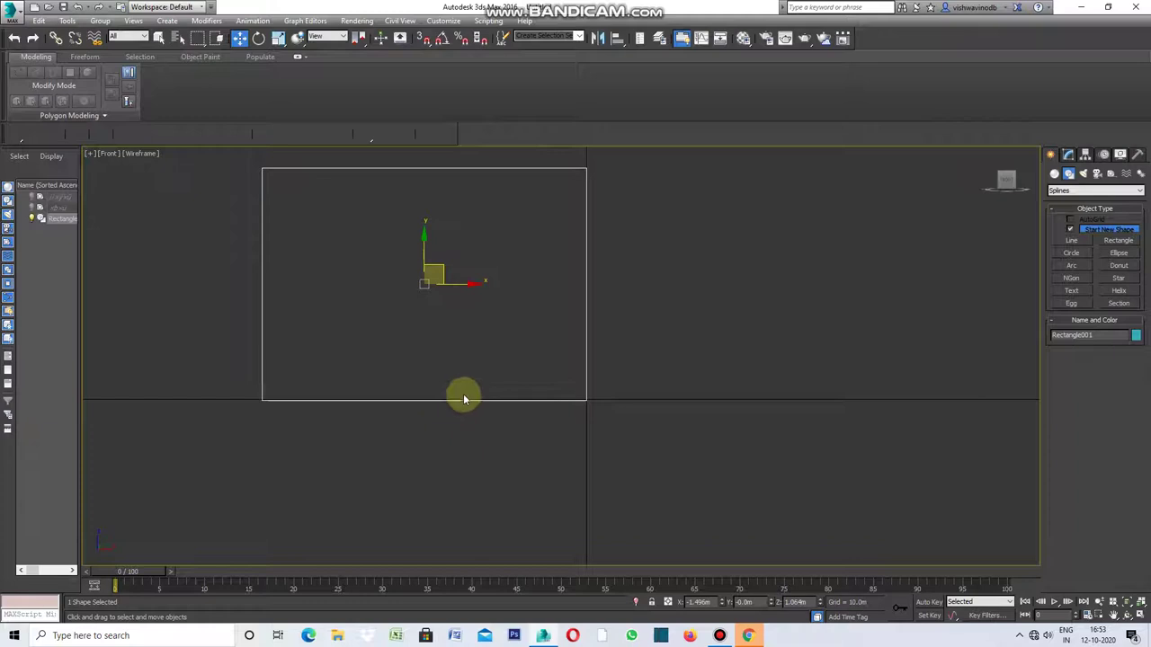
left_click_drag(424, 248, 422, 244)
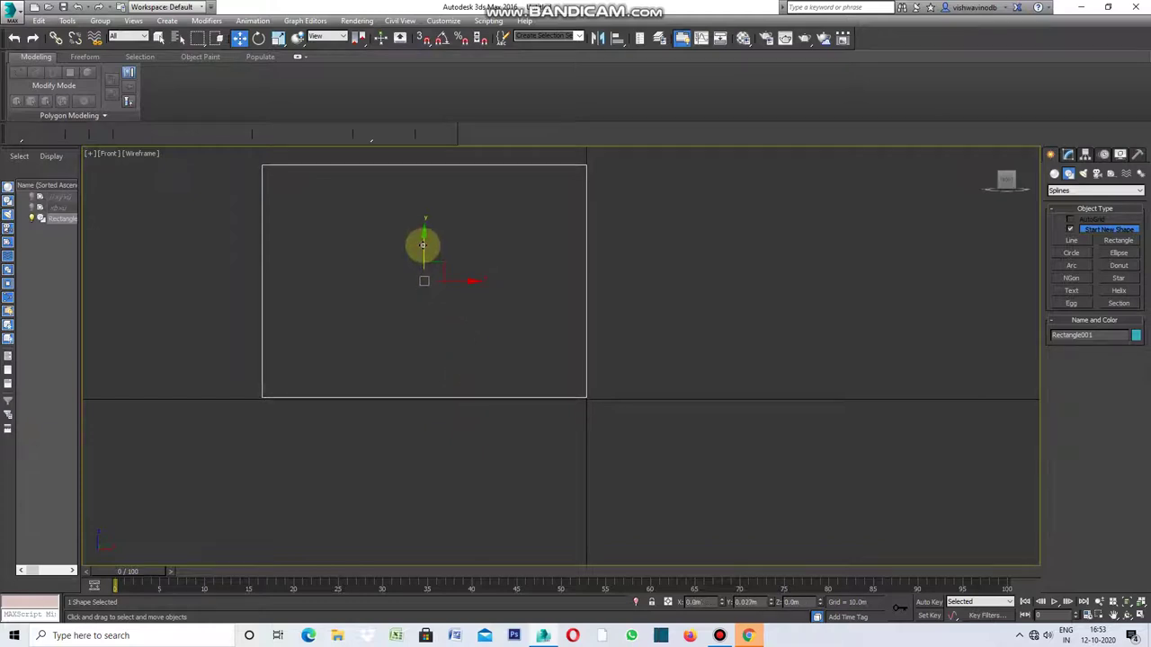
left_click_drag(422, 245, 423, 247)
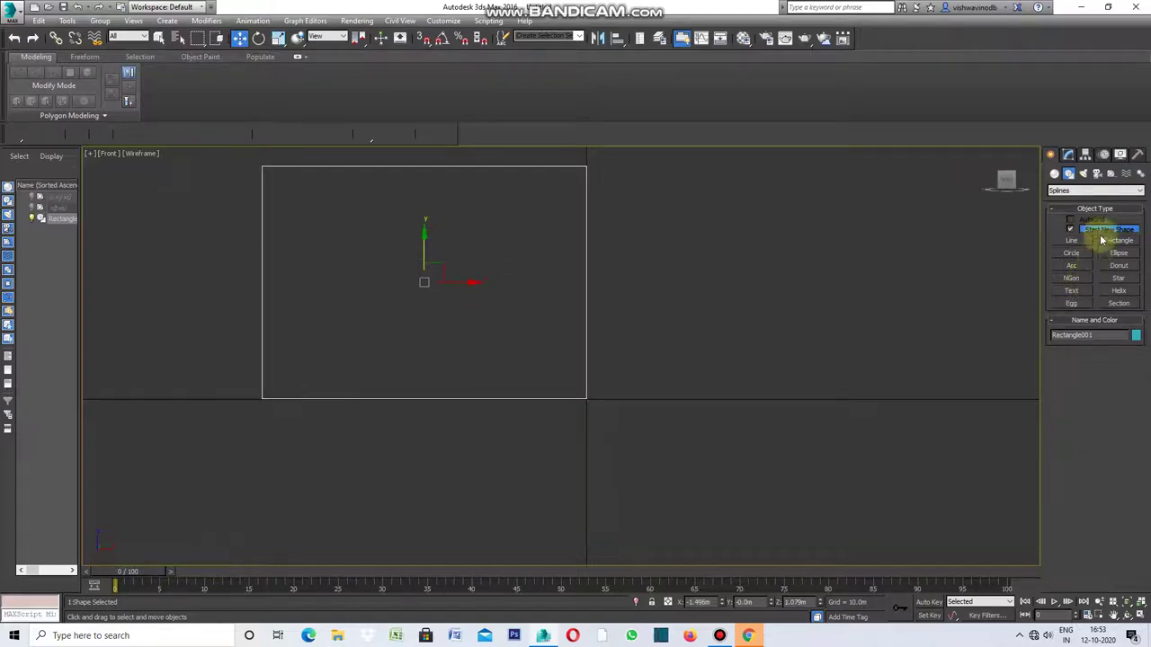
right_click(716, 266)
mouse_move(746, 385)
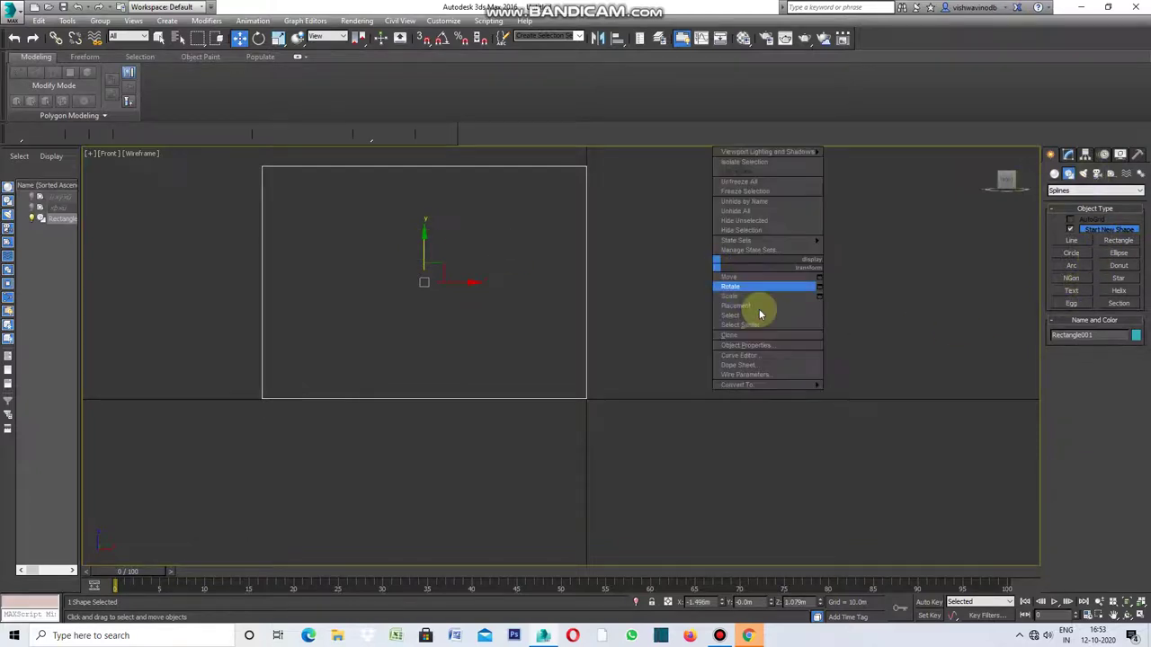
Convert the rectangle to an Editable Spline and snap its pivot to the bottom-right corner.
left_click(868, 384)
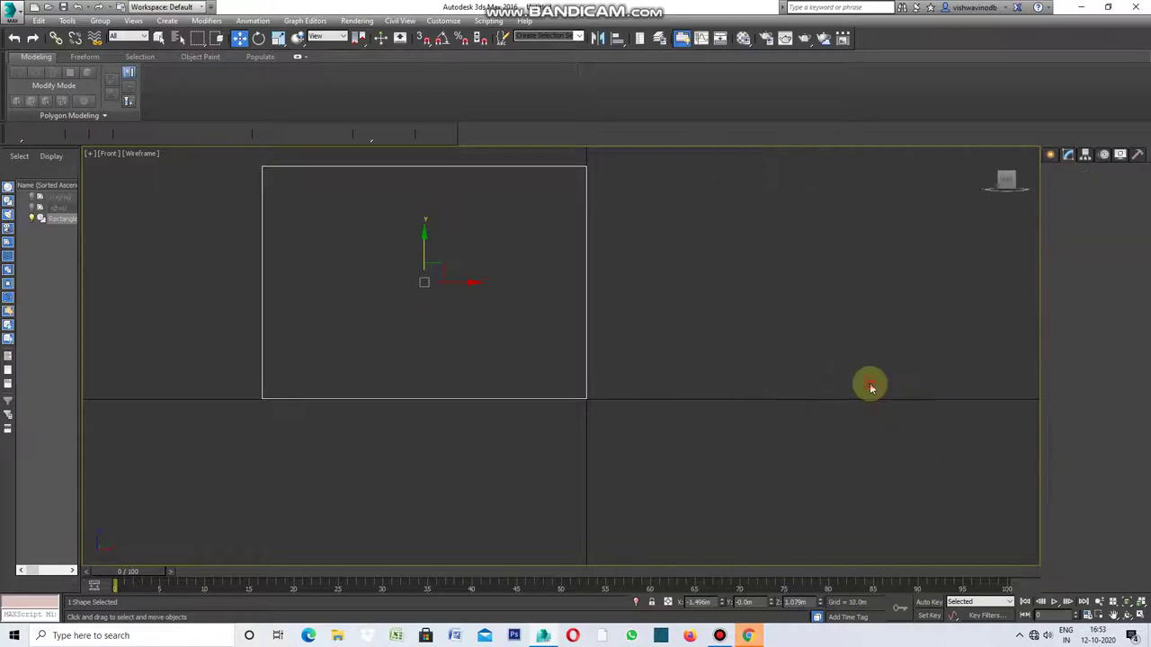
left_click(1085, 154)
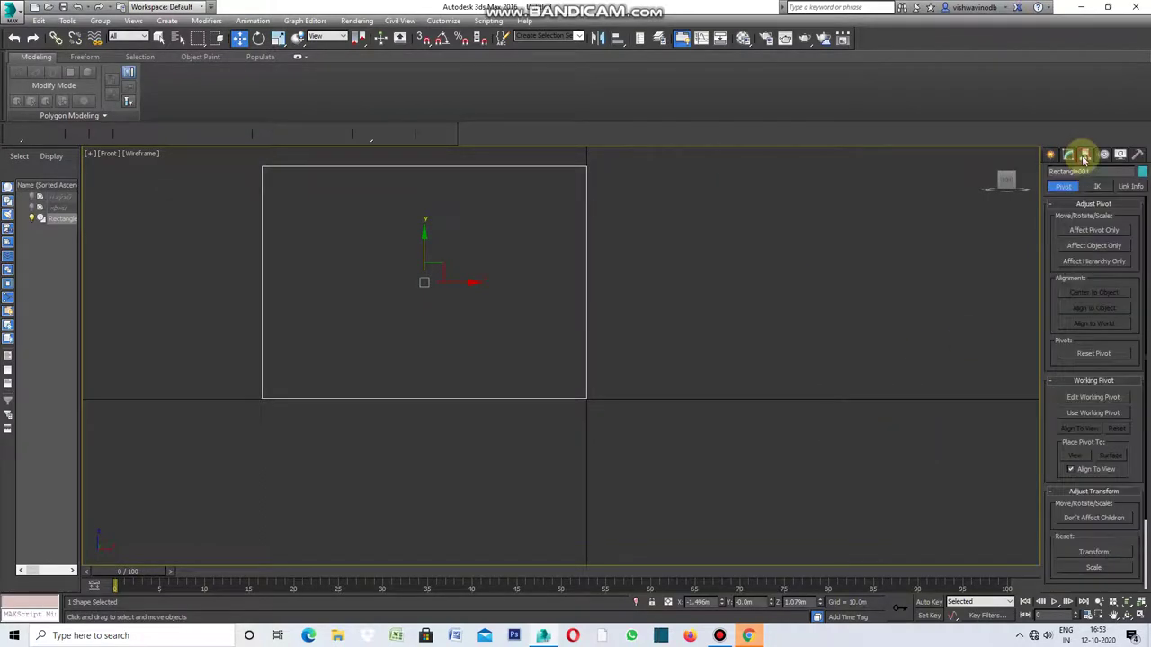
left_click(1094, 231)
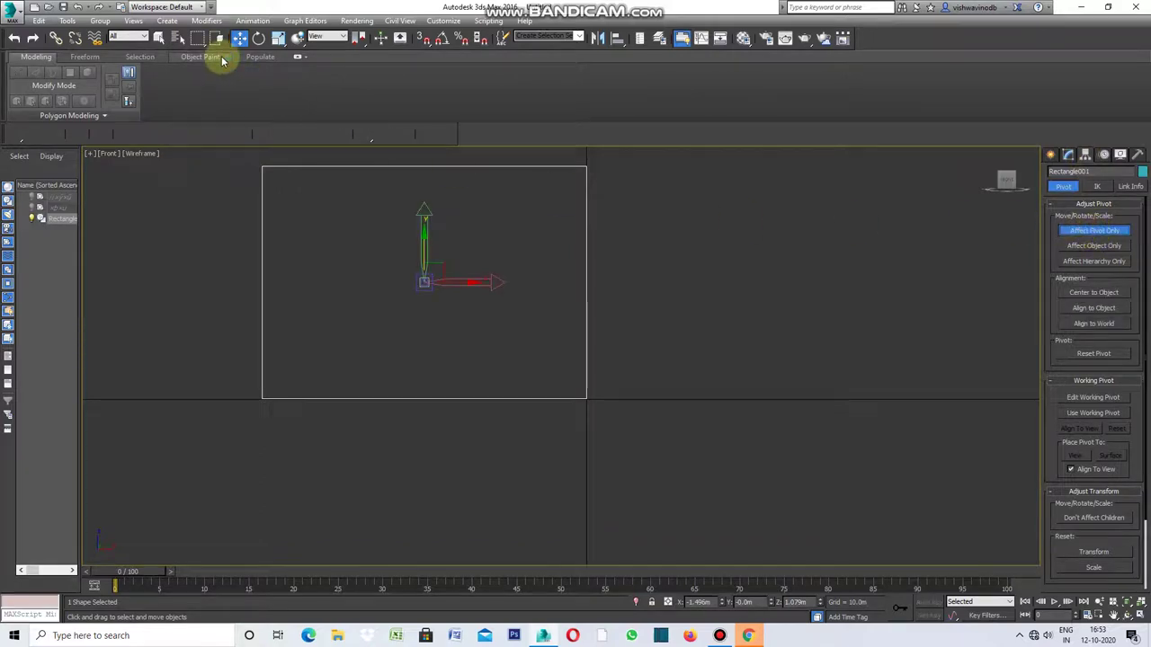
left_click(423, 38)
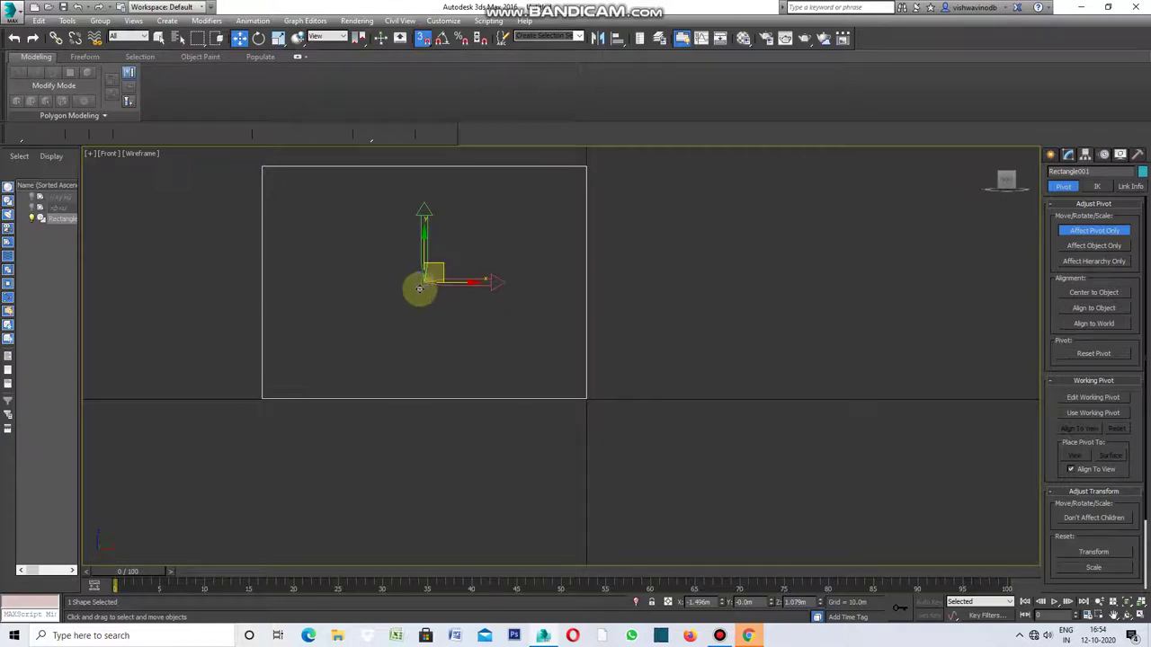
left_click_drag(419, 287, 582, 397)
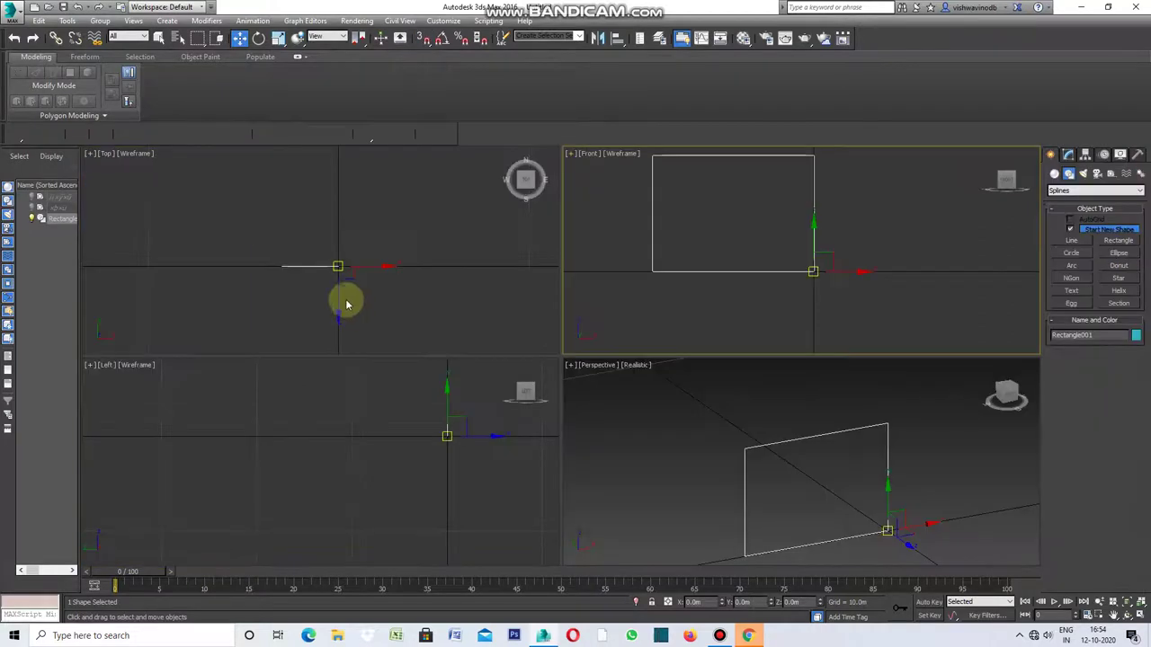
left_click(342, 299)
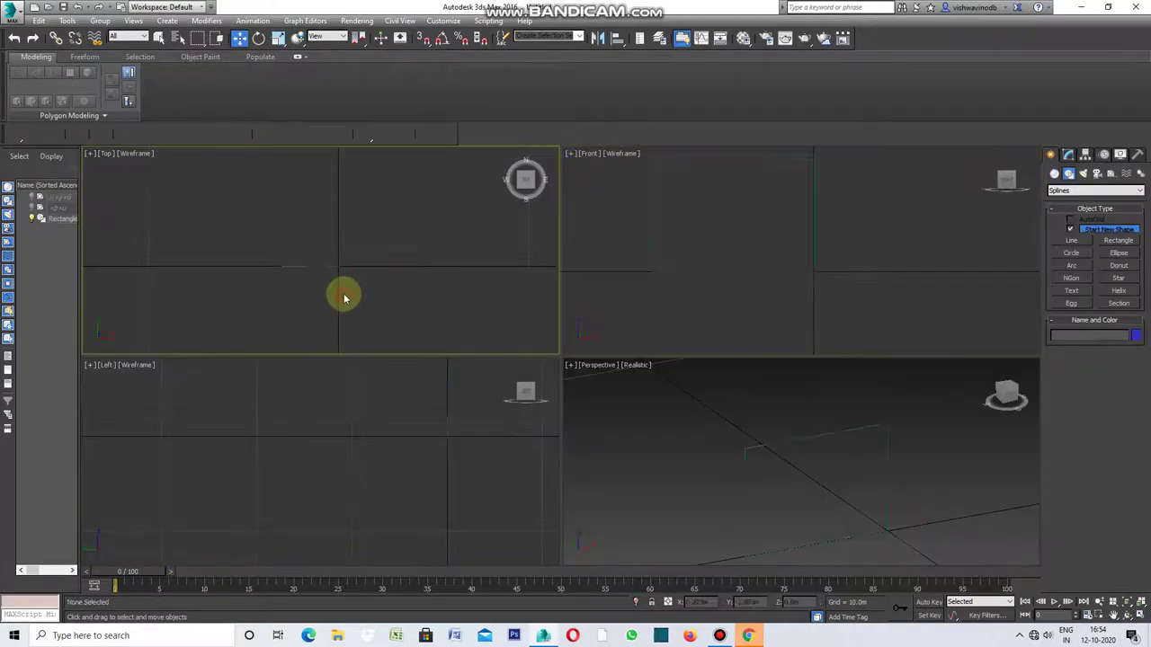
Make a Reference clone, Rectangle002, offset 2.27m along Y in the Top view.
left_click(326, 266)
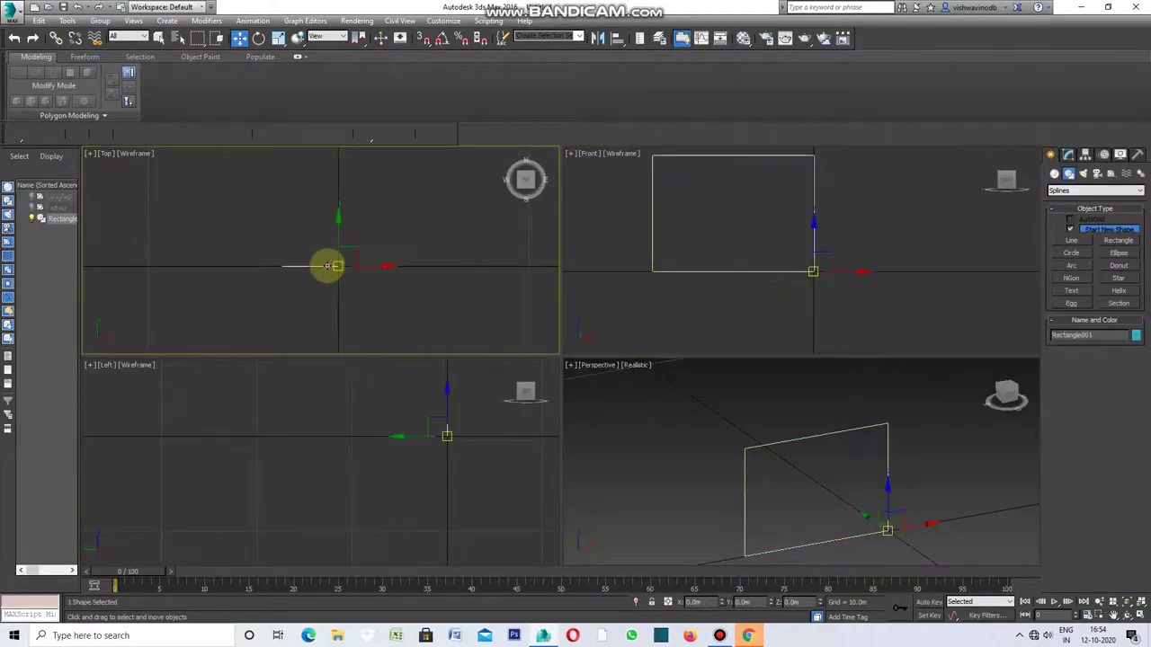
left_click_drag(326, 265, 338, 227)
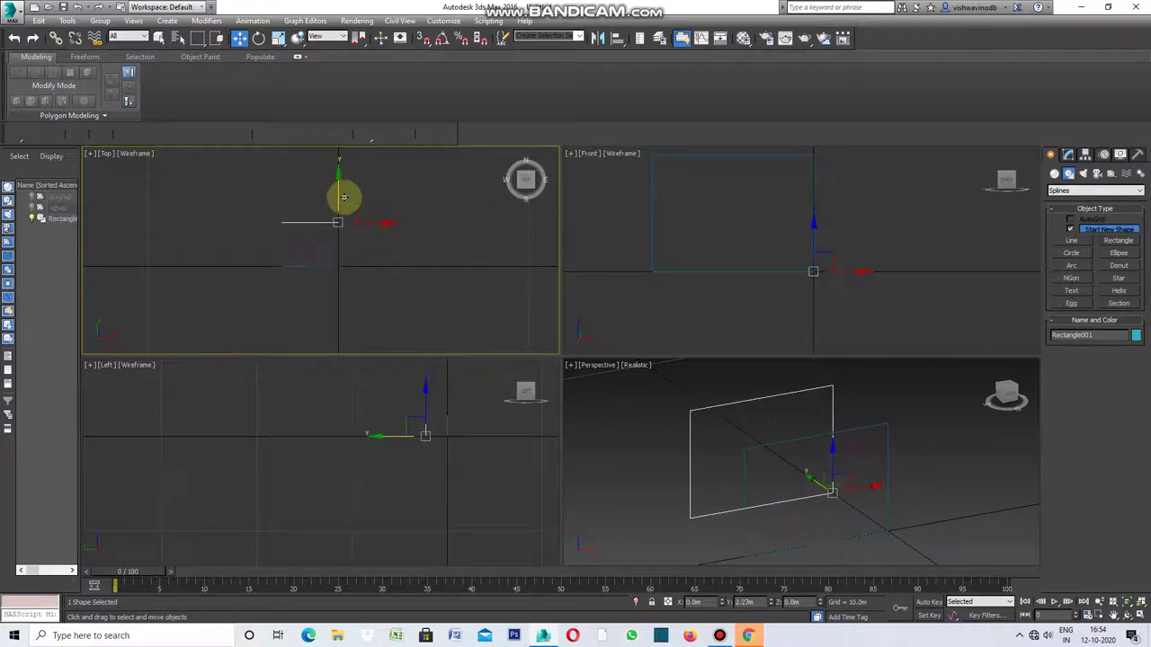
left_click_drag(338, 227, 363, 233, "shift")
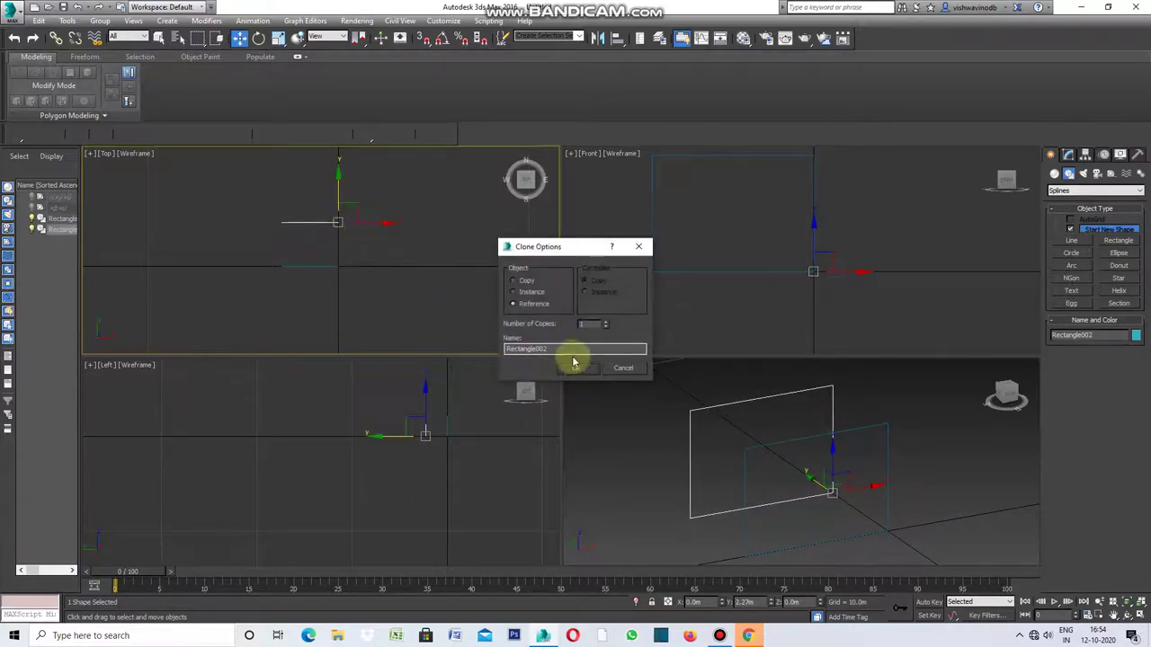
left_click(514, 306)
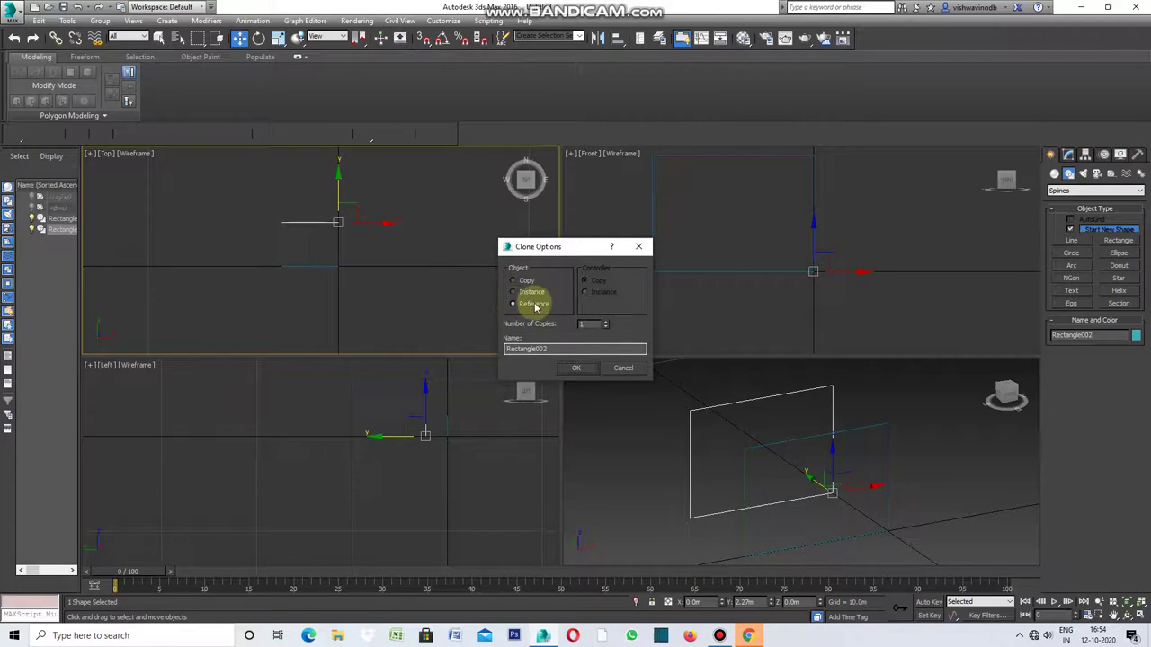
left_click(576, 367)
Maximize the Perspective viewport.
left_click(569, 368)
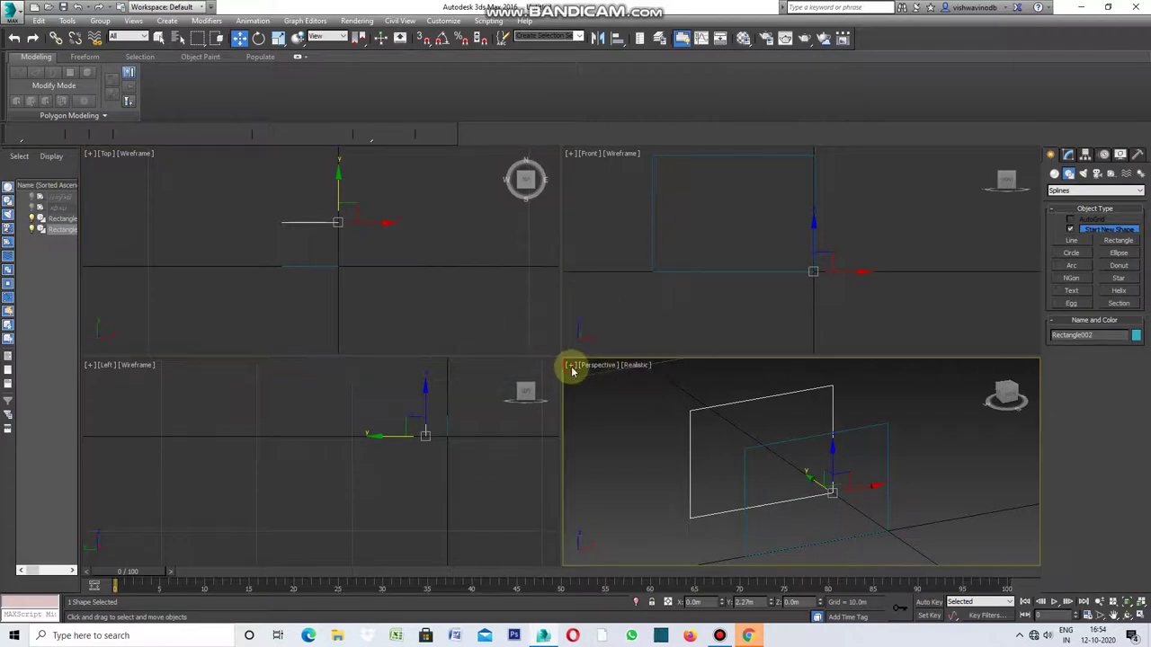
left_click(589, 377)
scroll(780, 498, "down", 3)
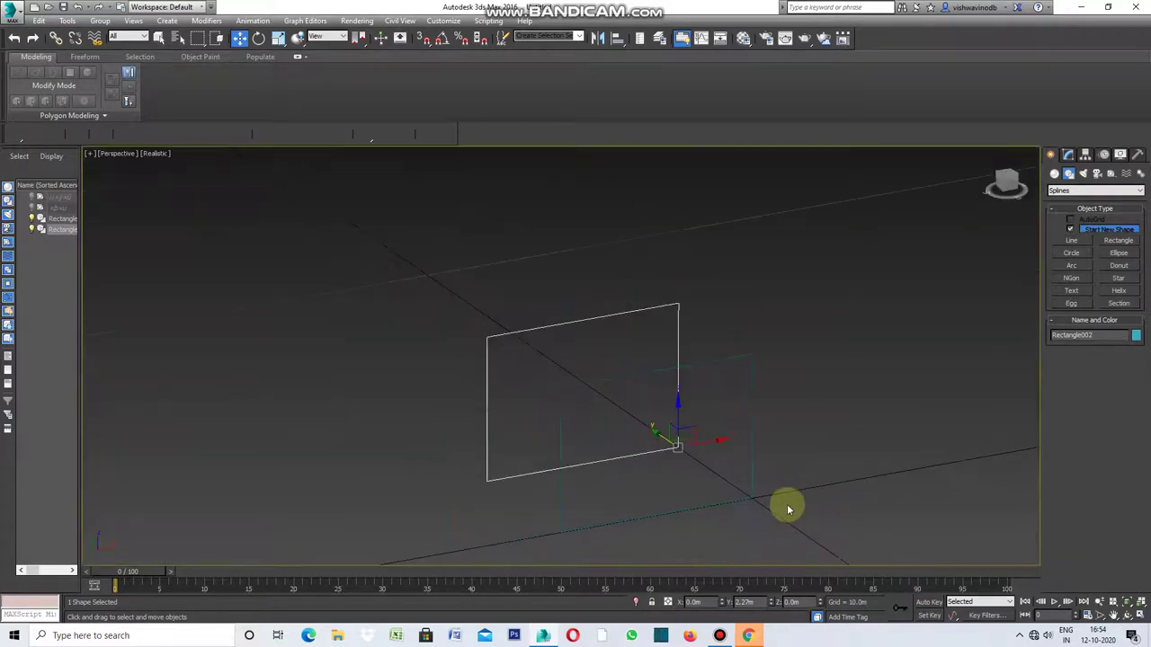
Apply a SplineSelect modifier to Rectangle002 from the Modifier List.
scroll(501, 468, "up", 2)
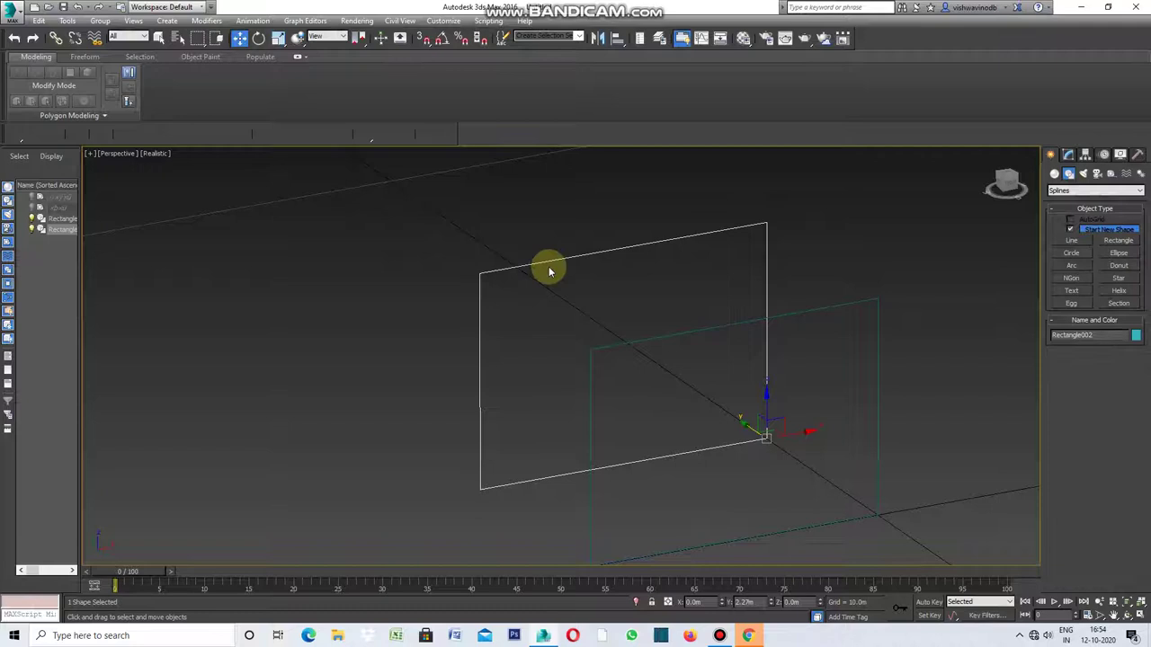
left_click(1070, 156)
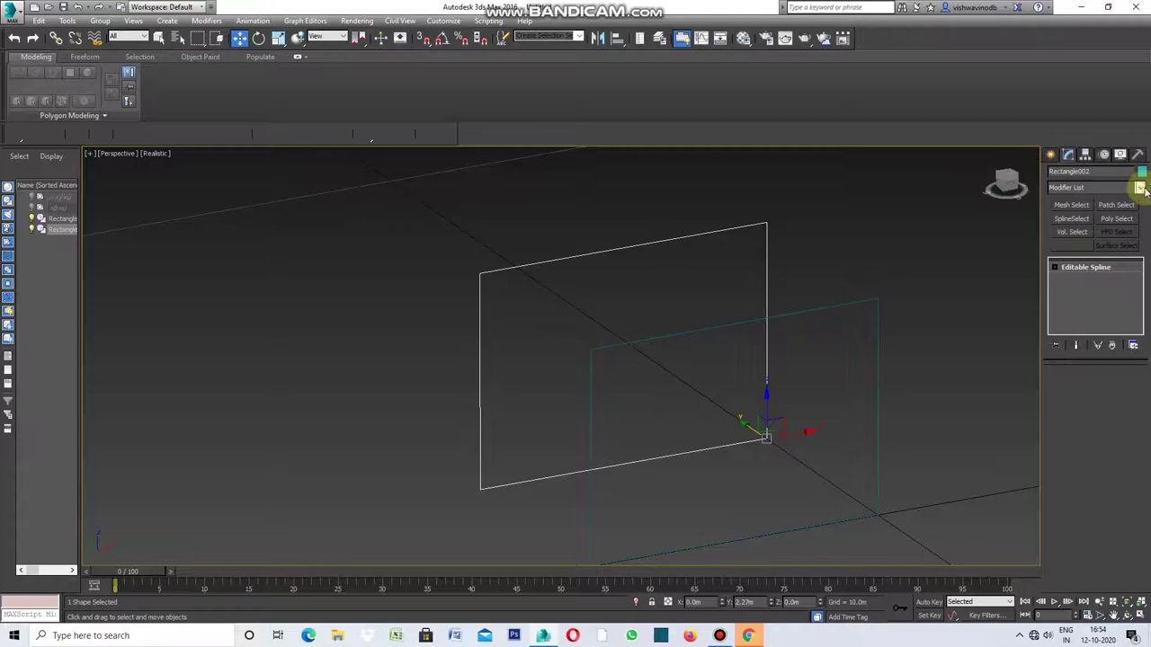
left_click(1139, 188)
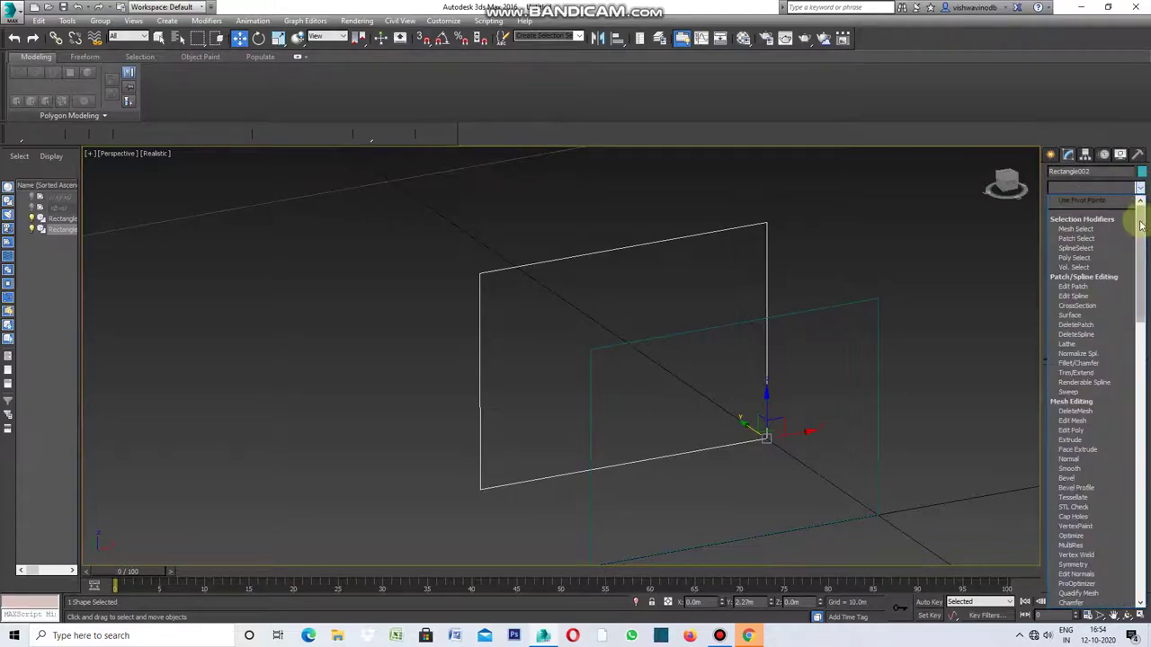
left_click(1076, 248)
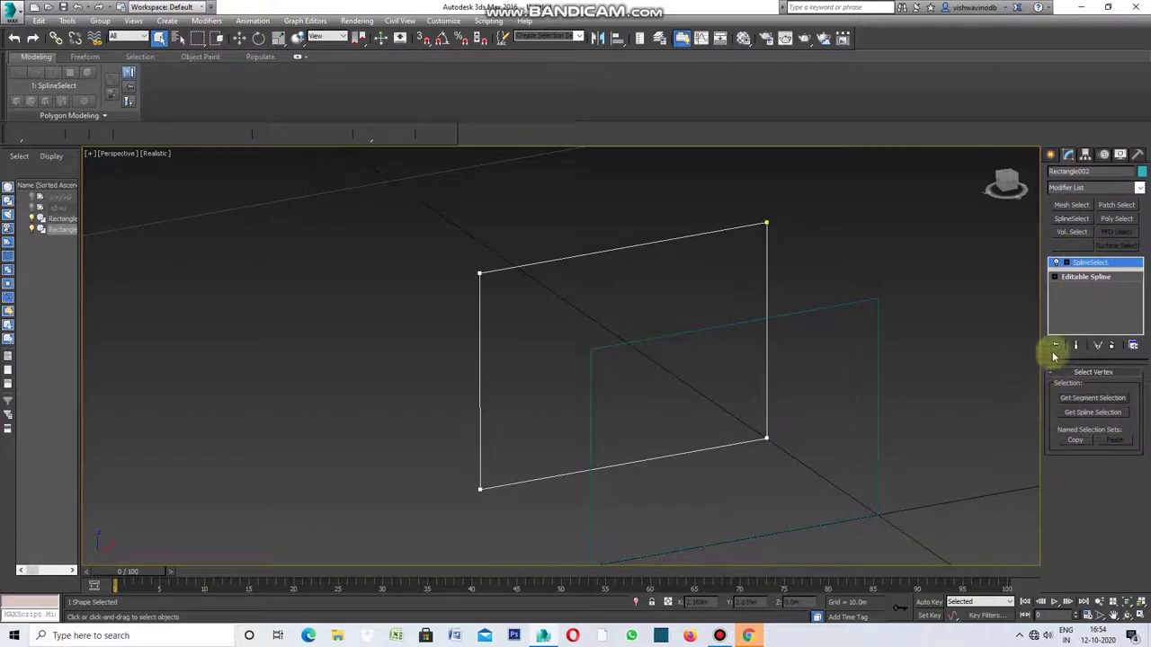
Select the rectangle's right and bottom segments at SplineSelect's Segment level.
left_click(1057, 262)
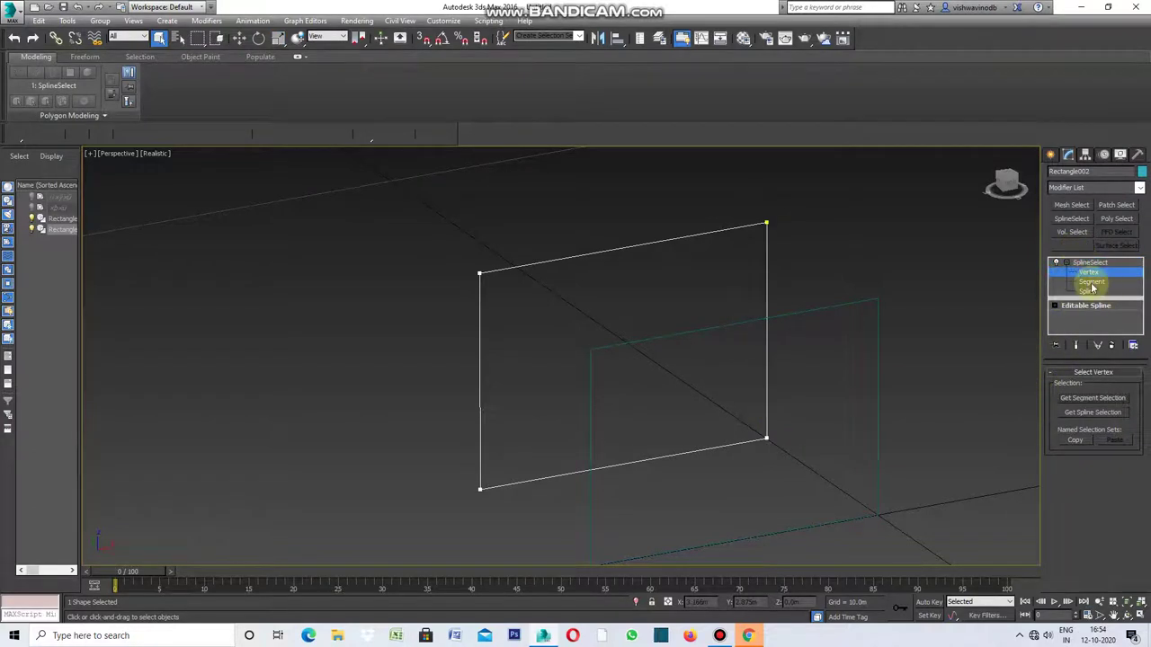
left_click(1089, 281)
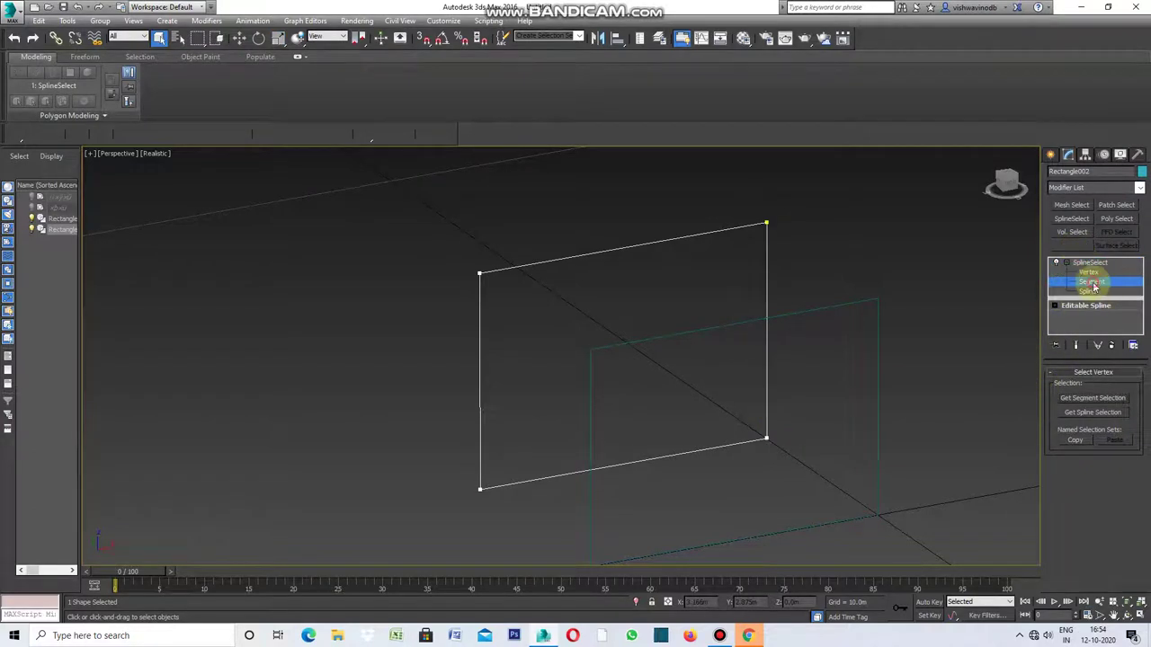
left_click(766, 287)
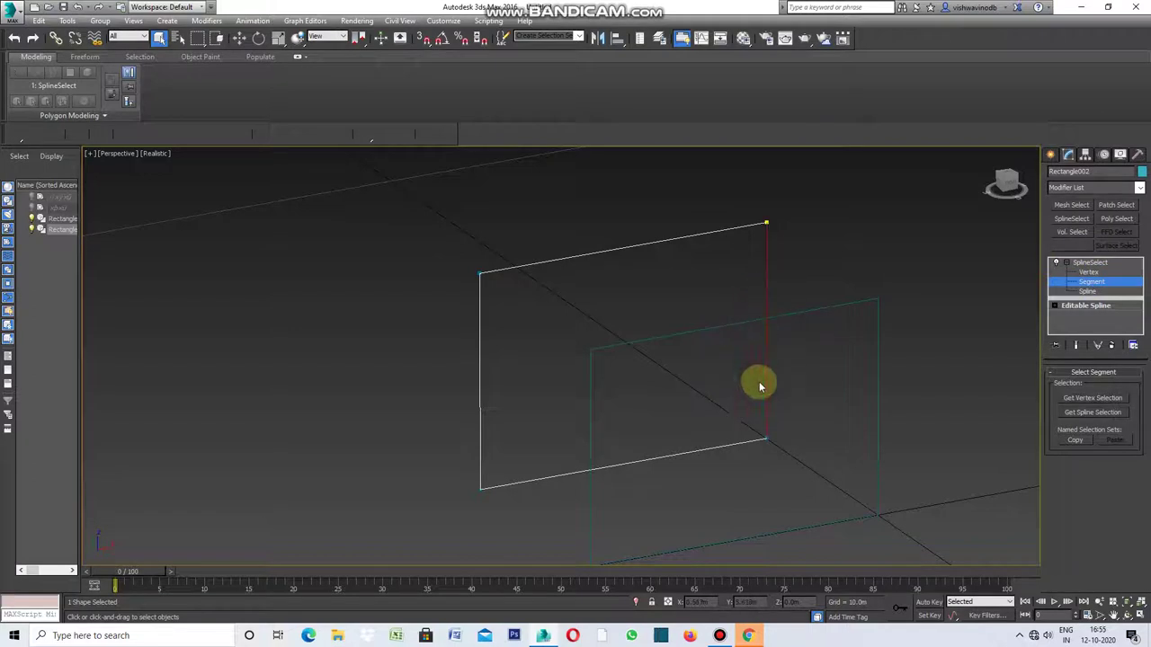
left_click(742, 443, "ctrl")
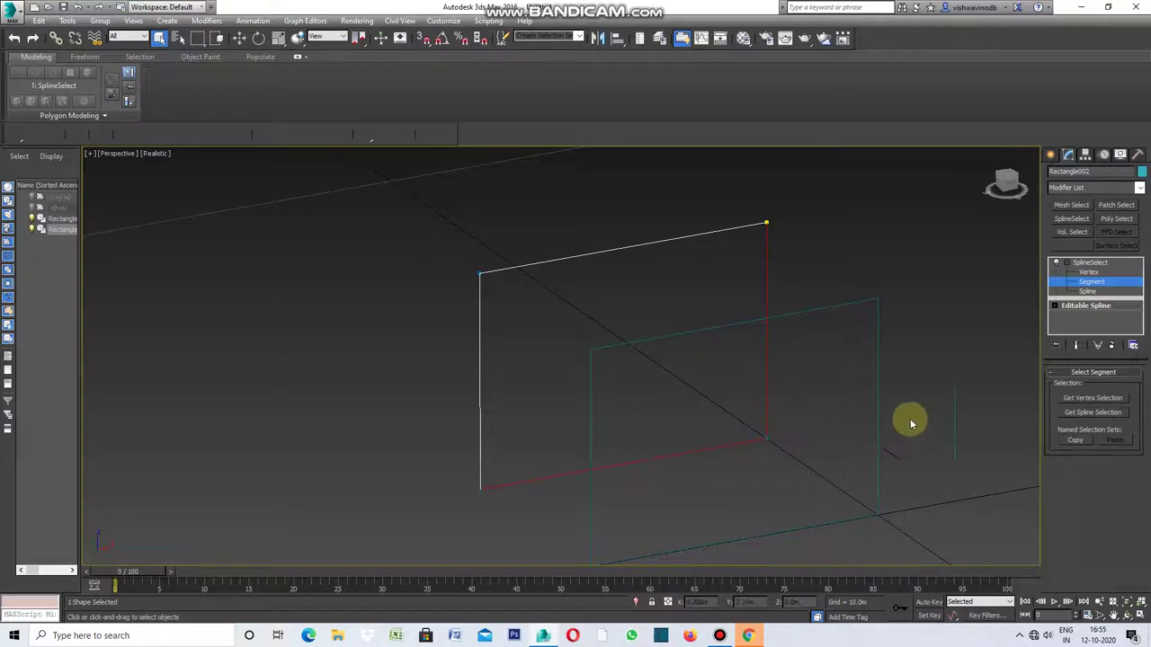
Add a DeleteSpline modifier to remove the selected right and bottom segments.
left_click(1139, 187)
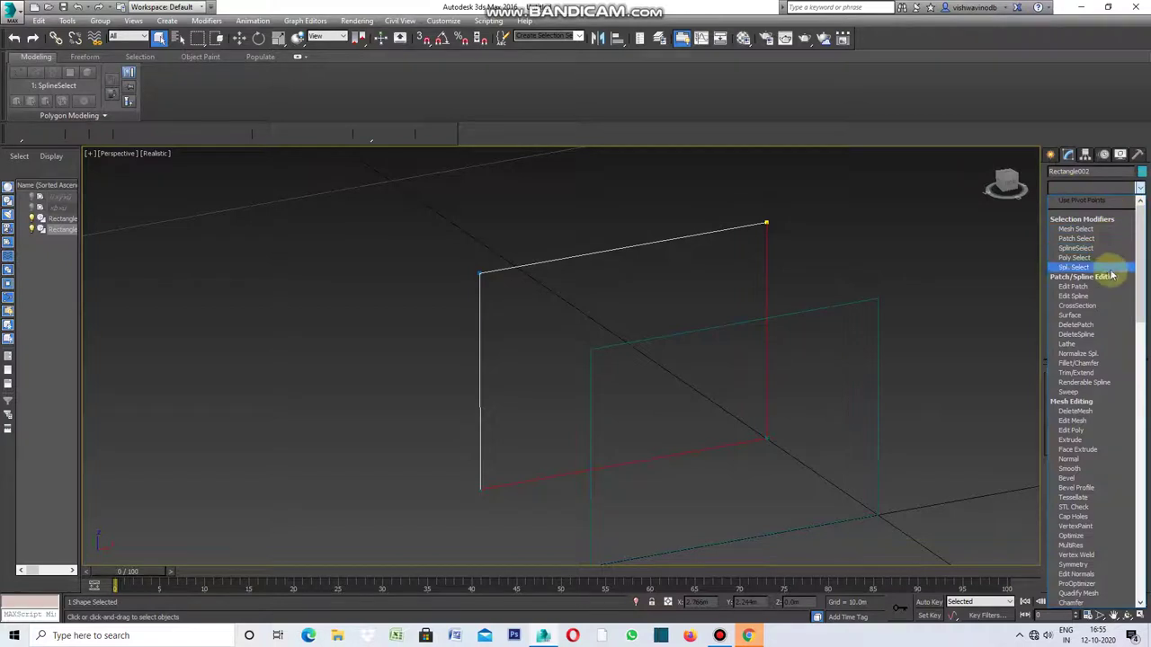
left_click(1085, 334)
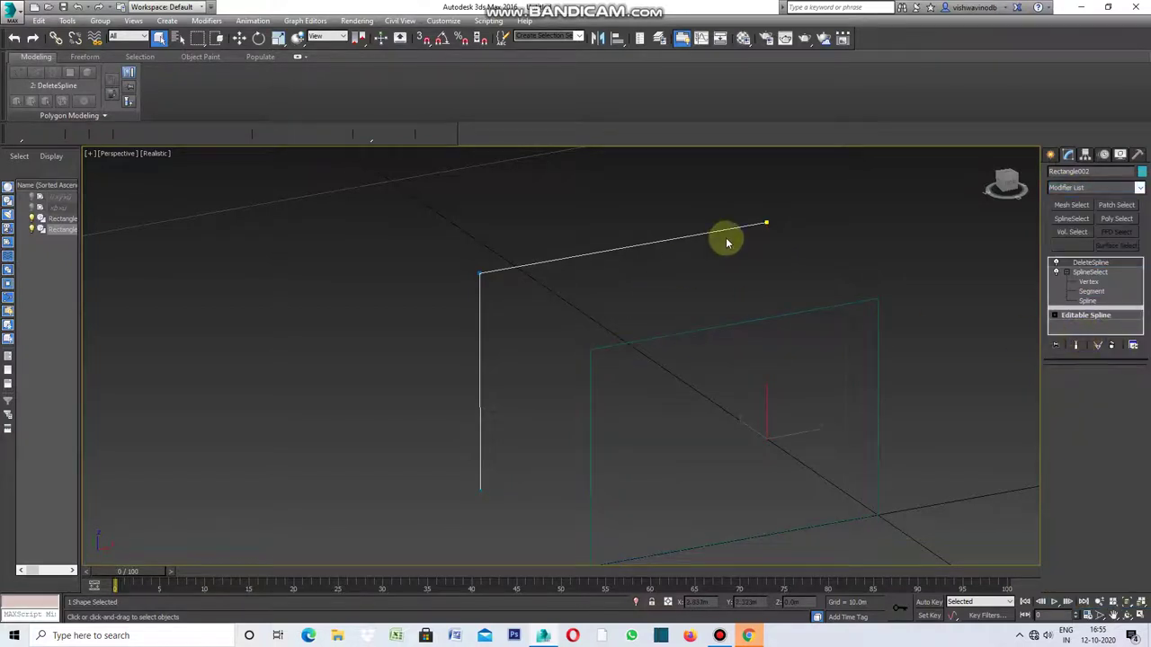
left_click(1051, 154)
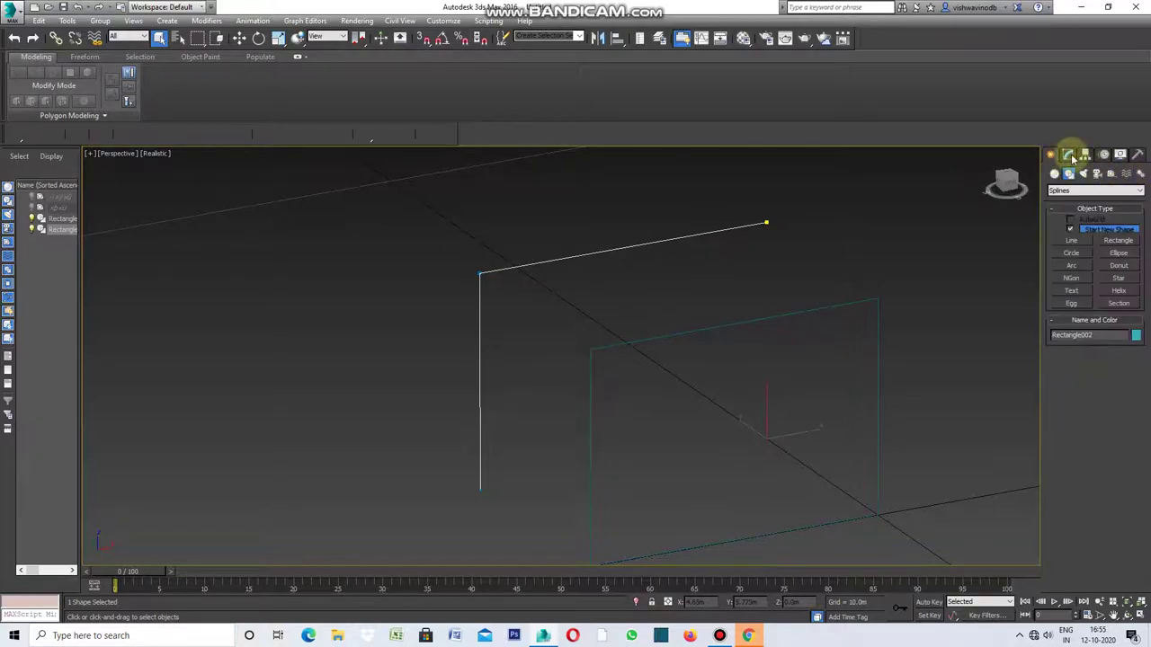
left_click(1068, 155)
left_click(1139, 188)
Add an Extrude modifier to the L-shaped line with an Amount of -0.5m.
left_click_drag(1140, 225, 1145, 281)
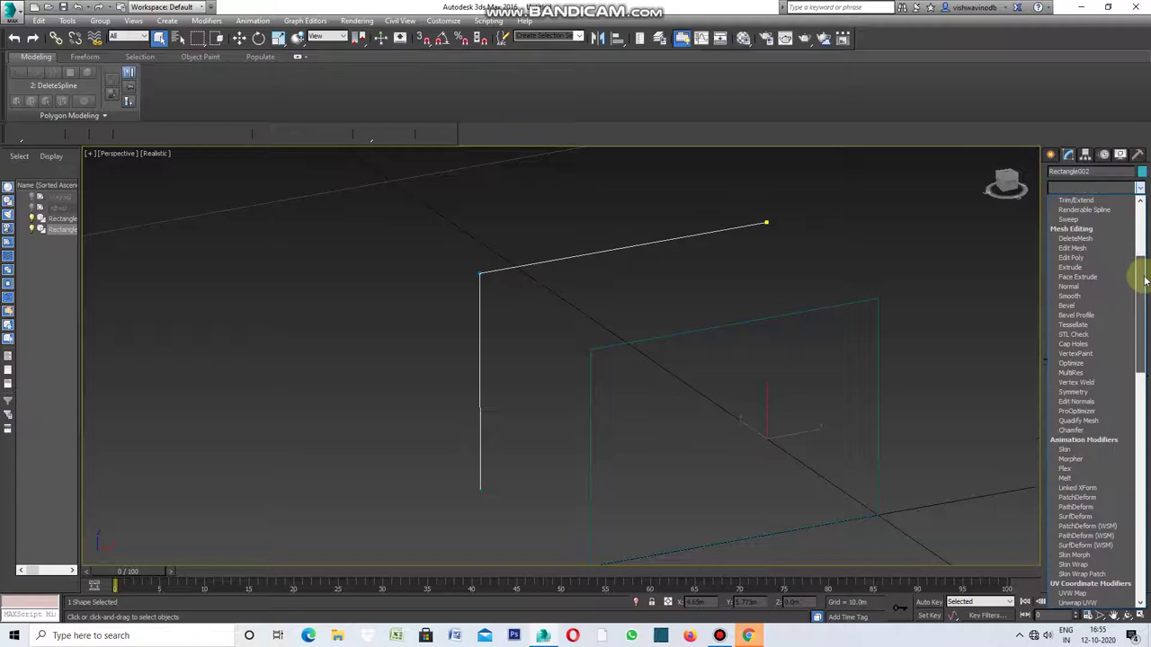
left_click(1075, 267)
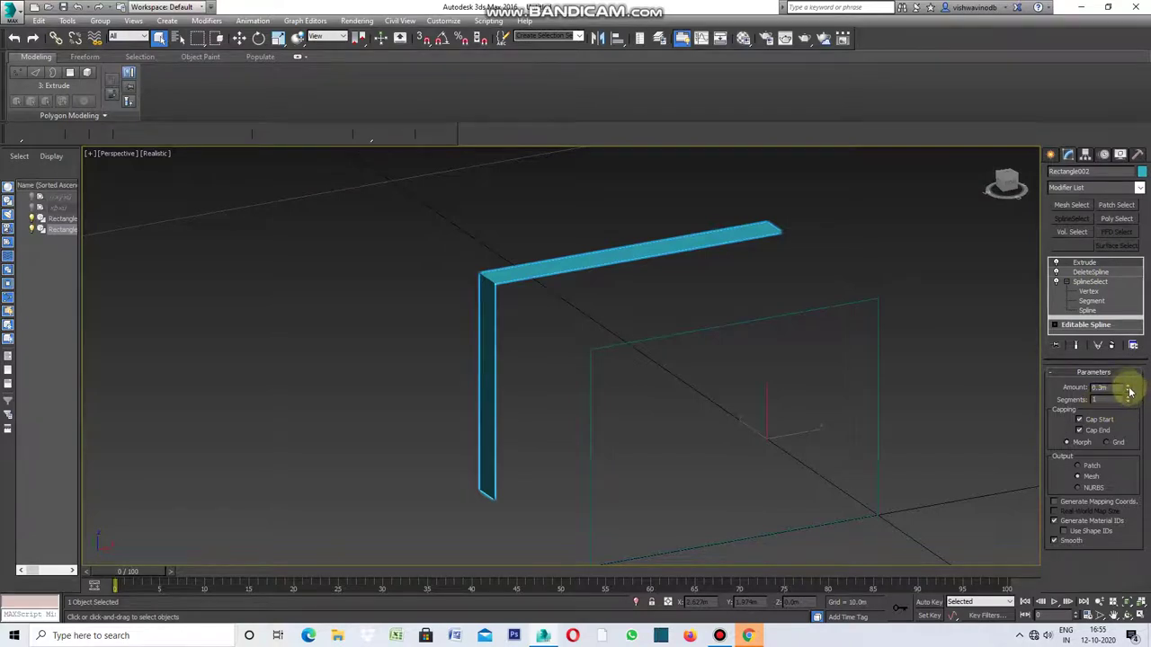
left_click_drag(1126, 386, 1125, 387)
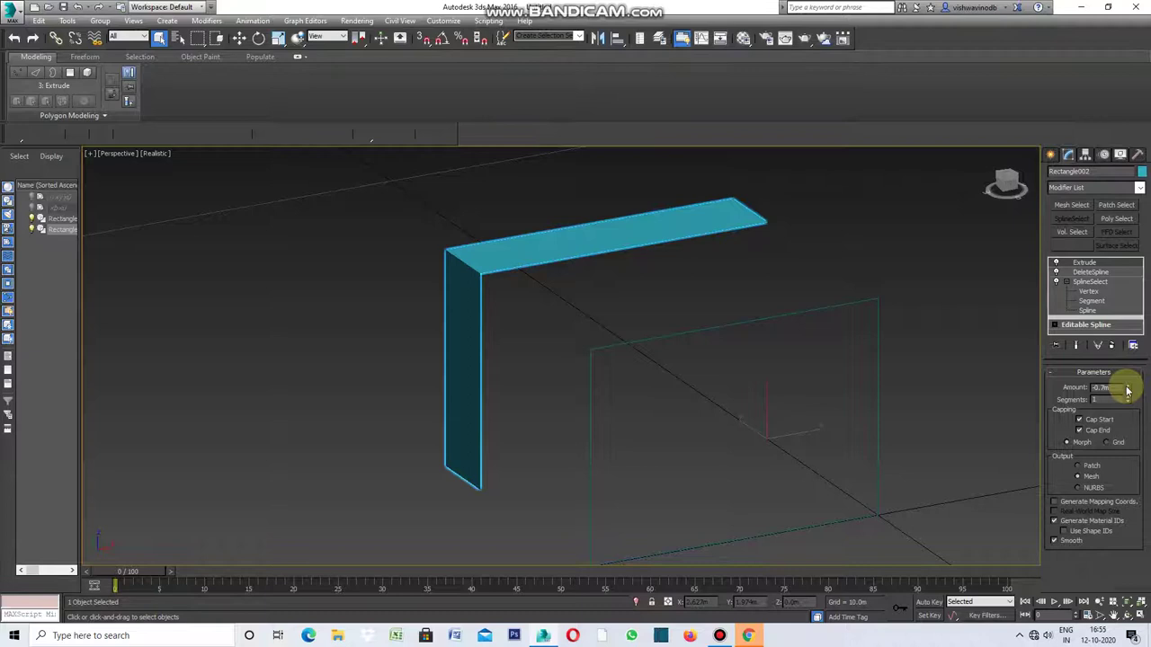
left_click_drag(1127, 391, 1130, 400)
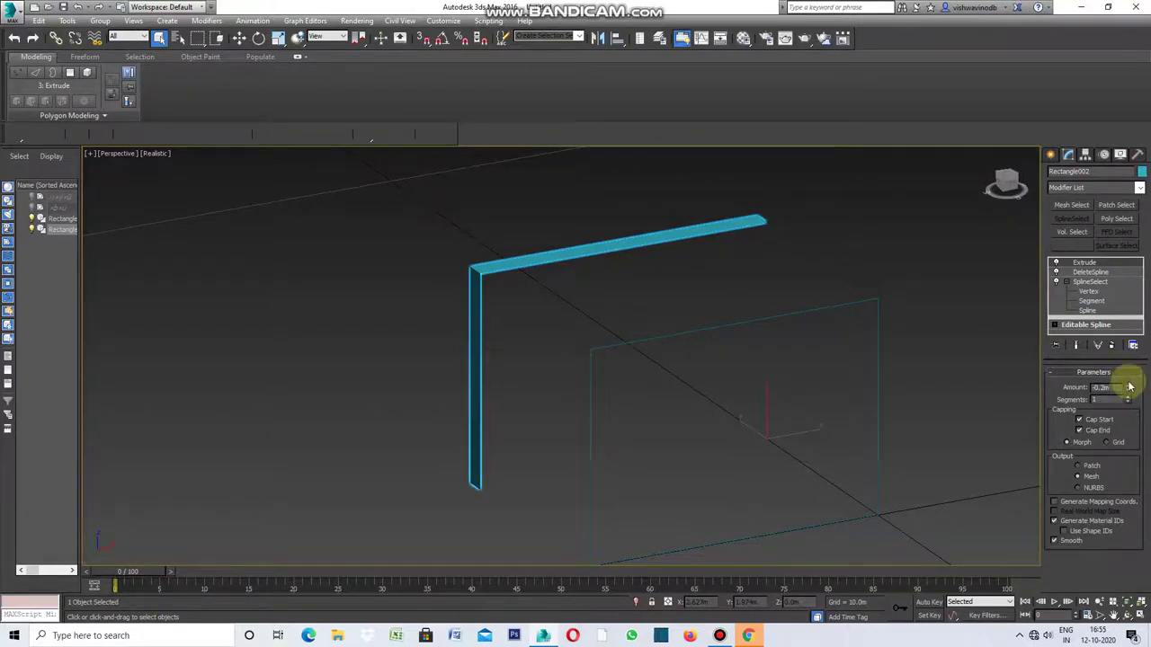
left_click_drag(1130, 389, 1129, 385)
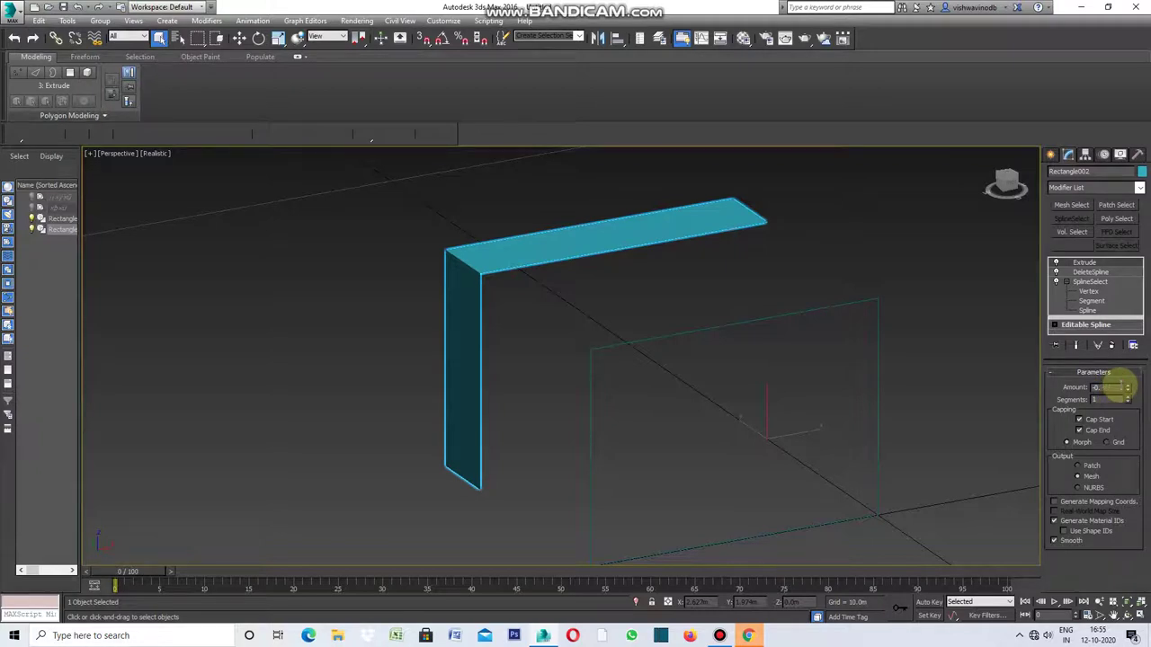
left_click_drag(1126, 387, 1126, 396)
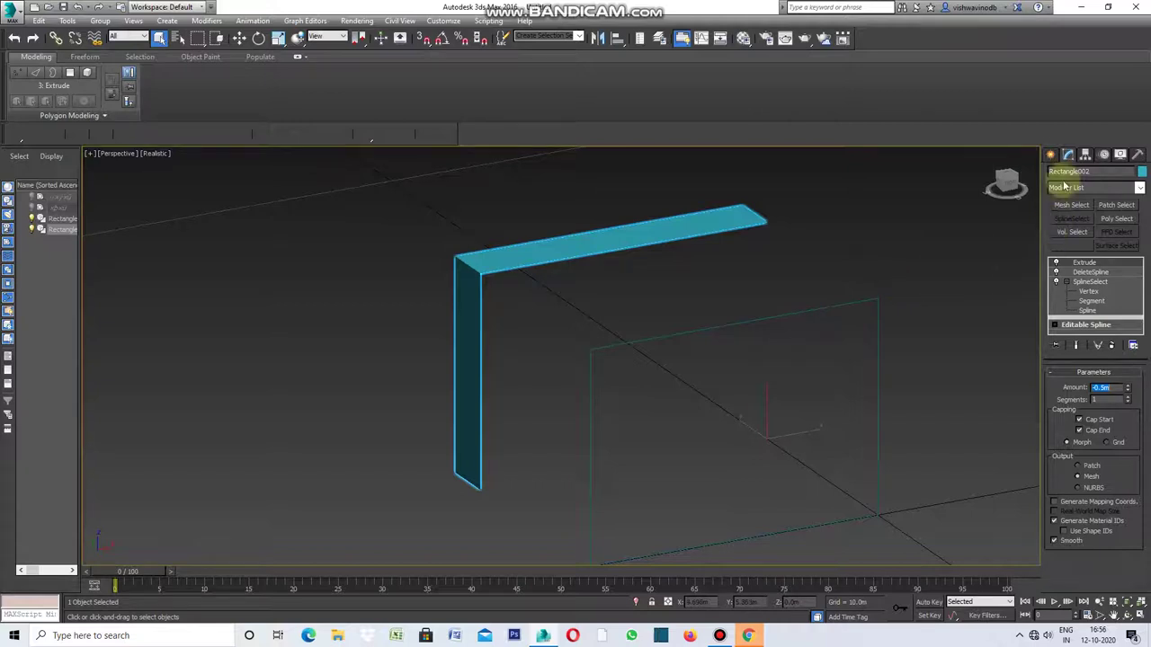
left_click(1139, 188)
left_click(1140, 191)
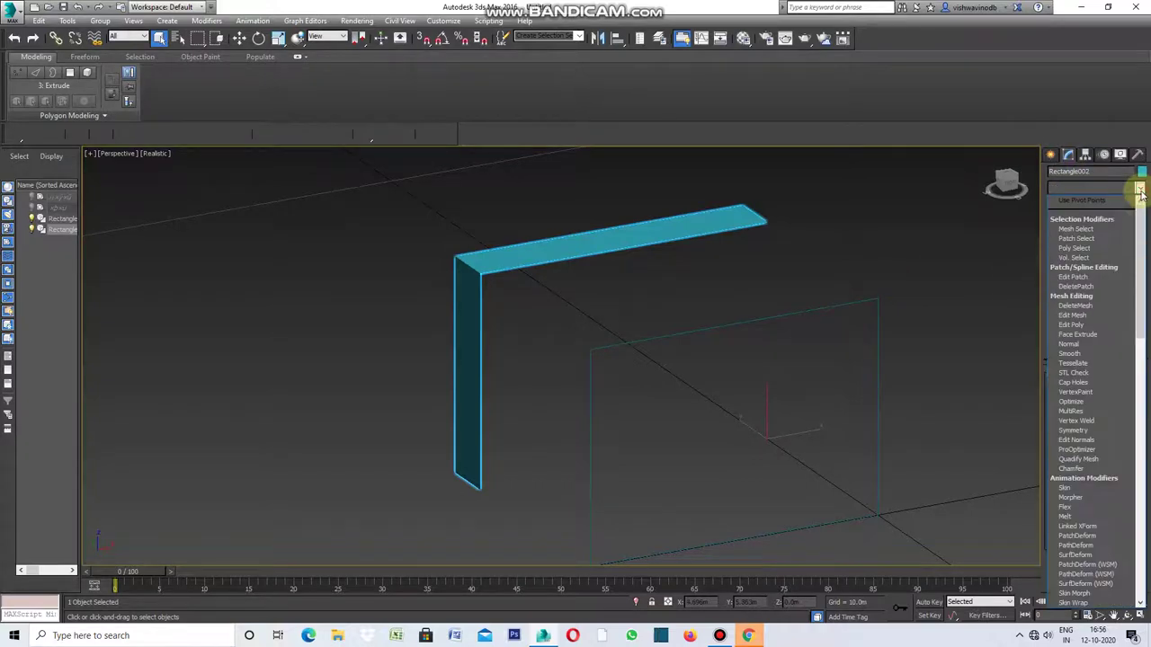
left_click_drag(1140, 220, 1144, 412)
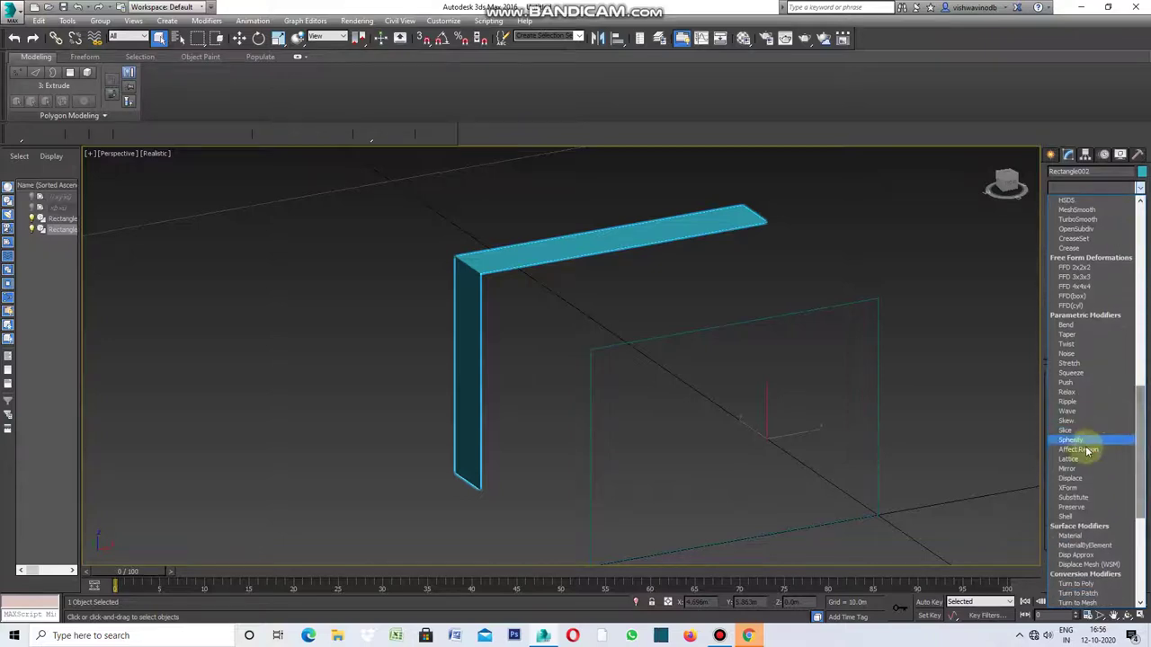
Add a Shell modifier with a 0.2m Outer Amount, then deselect the strip.
left_click(1078, 519)
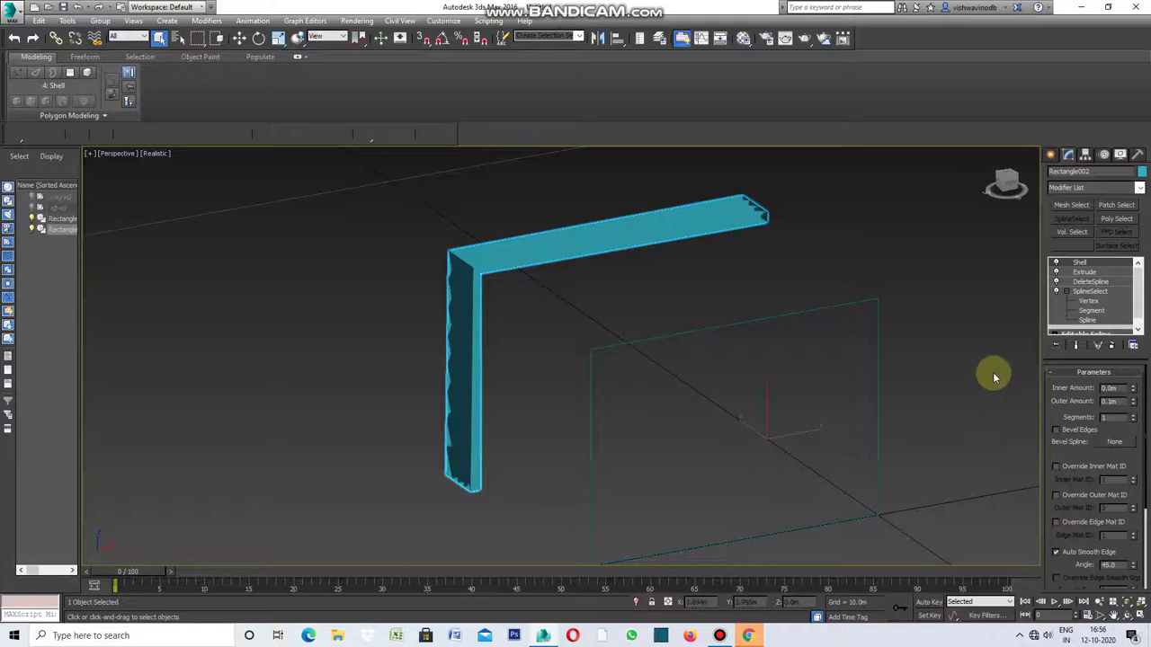
double_click(1113, 402)
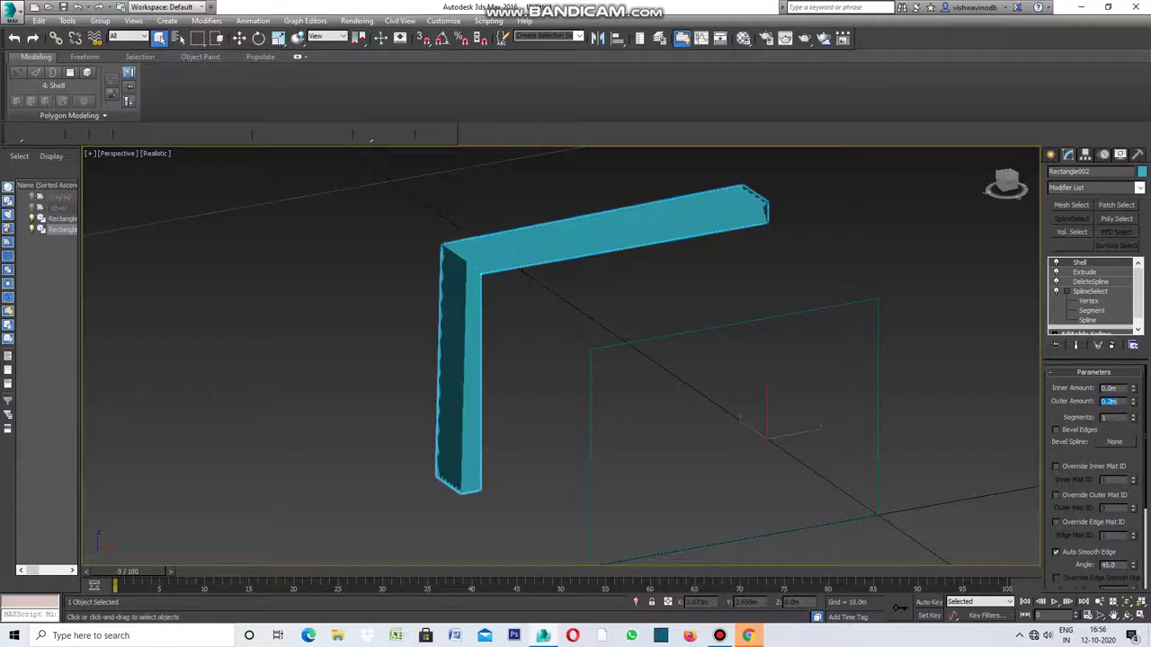
left_click(865, 248)
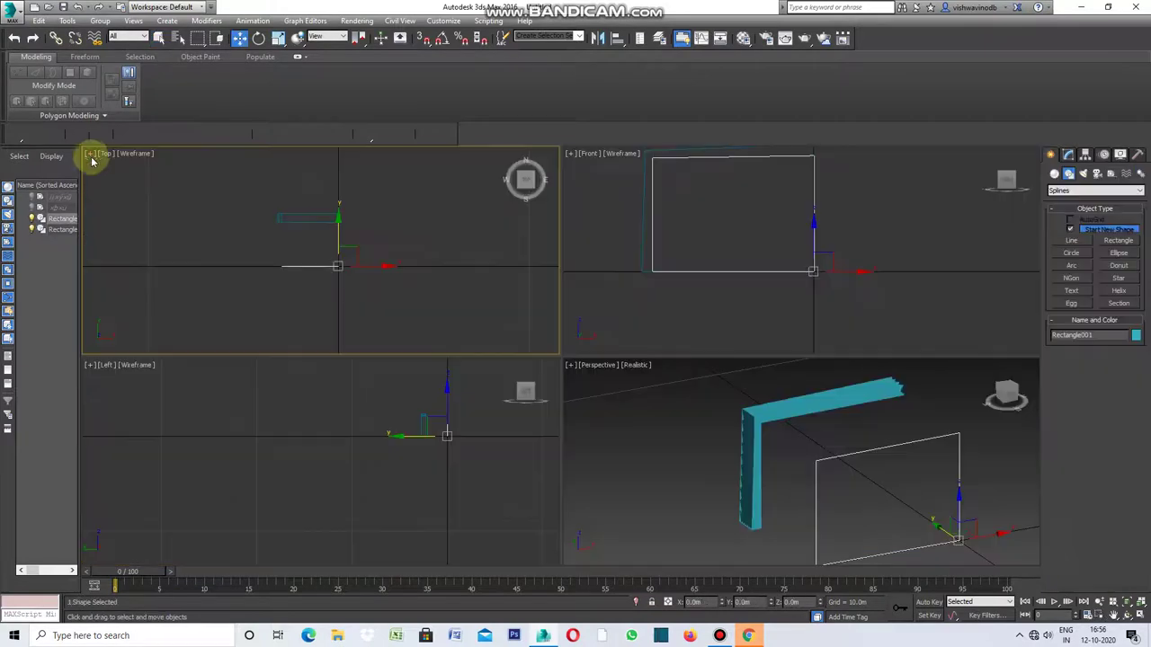
Reference-clone the rectangle as Rectangle003, about 2.26m along Y in the Top view.
left_click(89, 154)
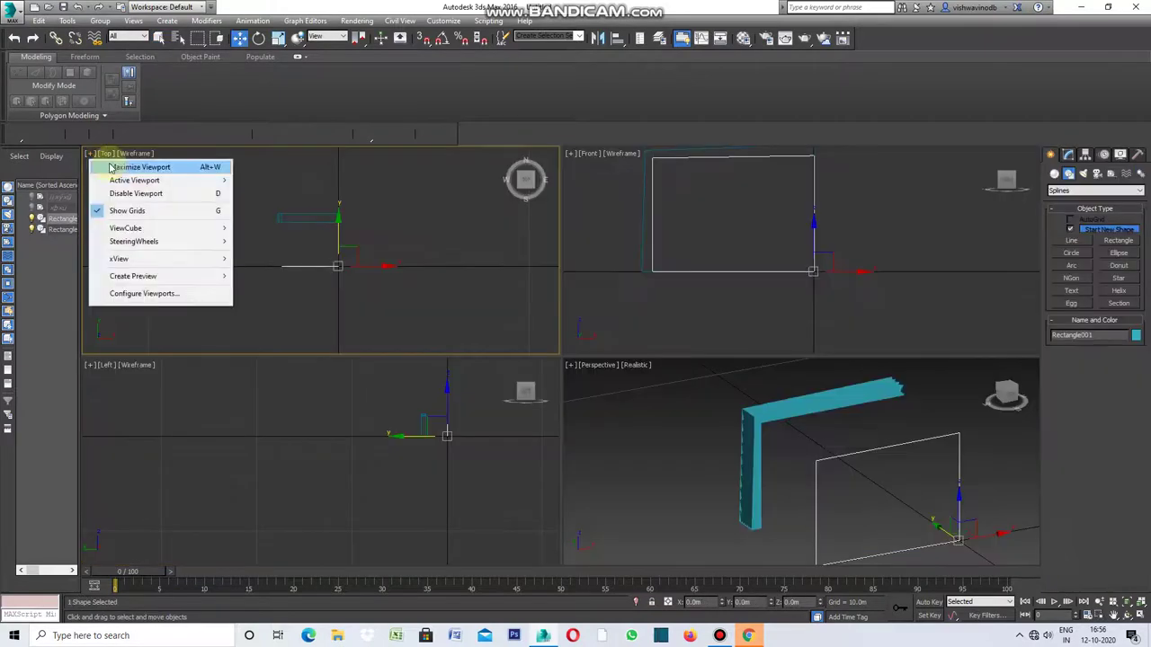
left_click(111, 167)
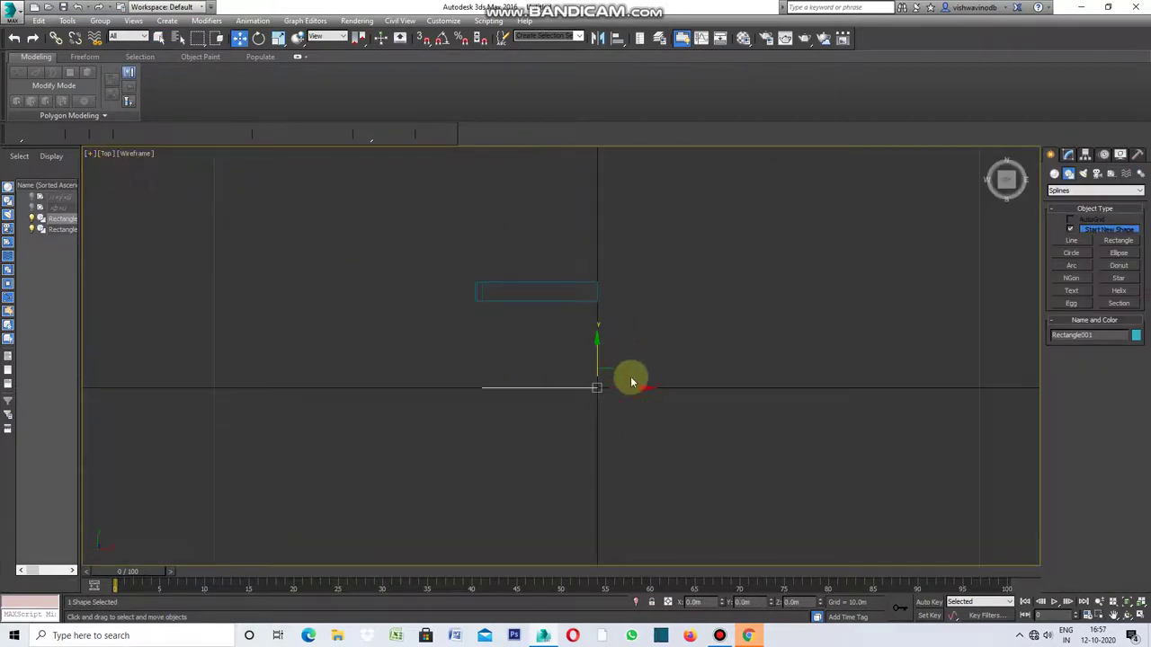
scroll(630, 375, "up", 2)
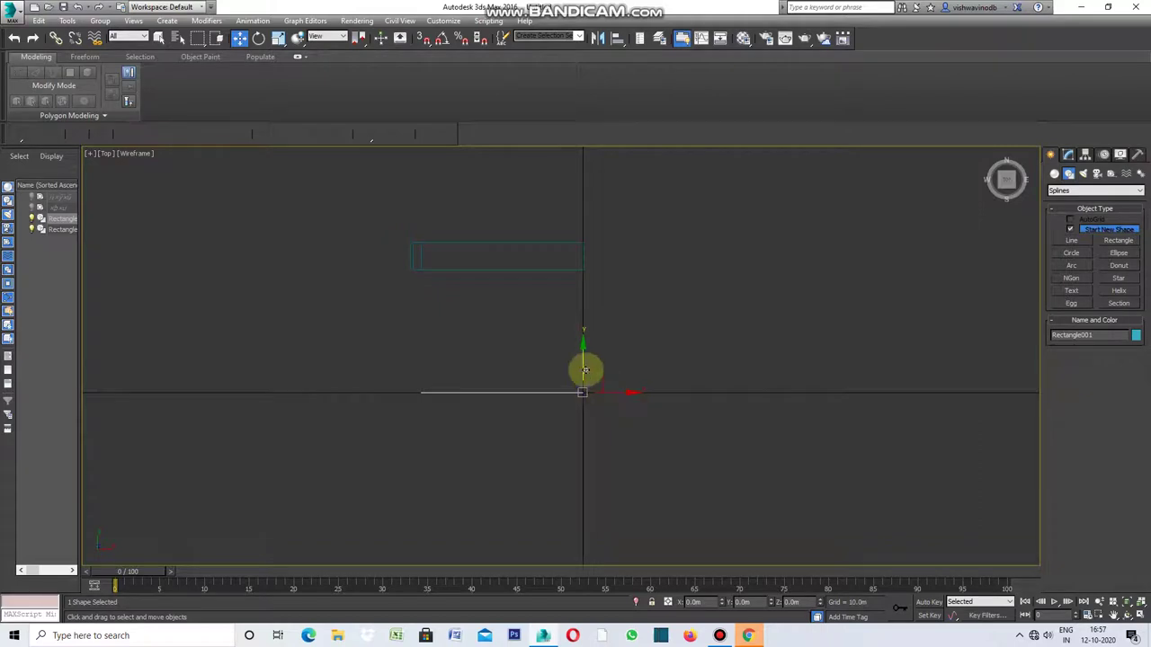
left_click_drag(584, 365, 617, 245)
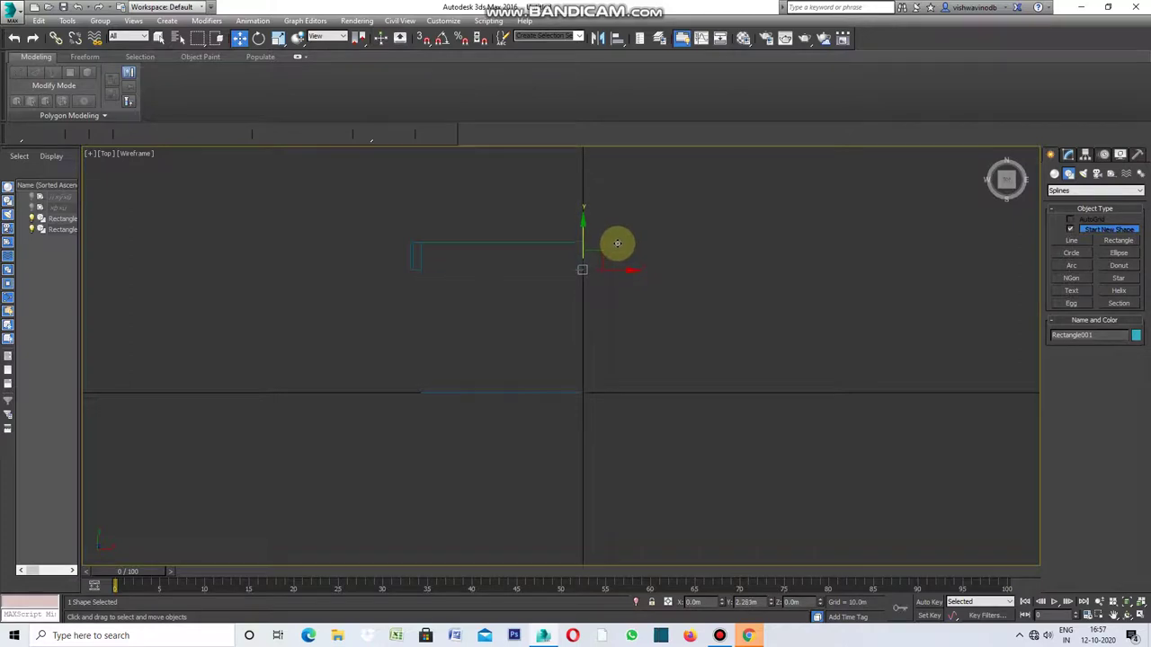
left_click_drag(617, 248, 619, 250, "shift")
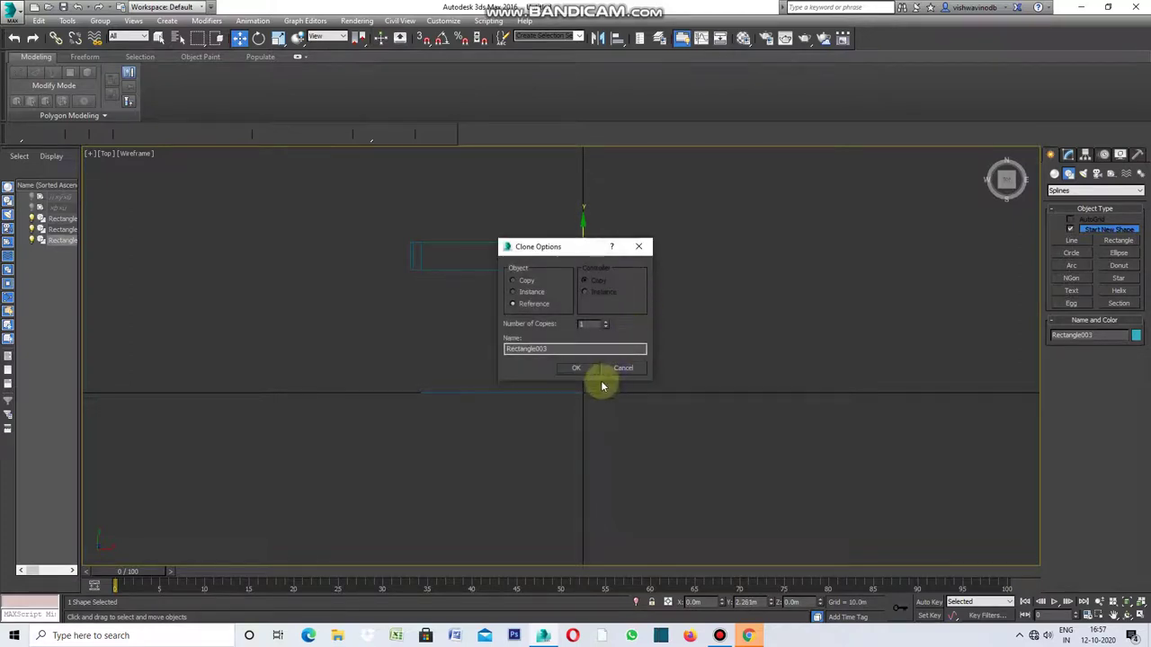
left_click(576, 369)
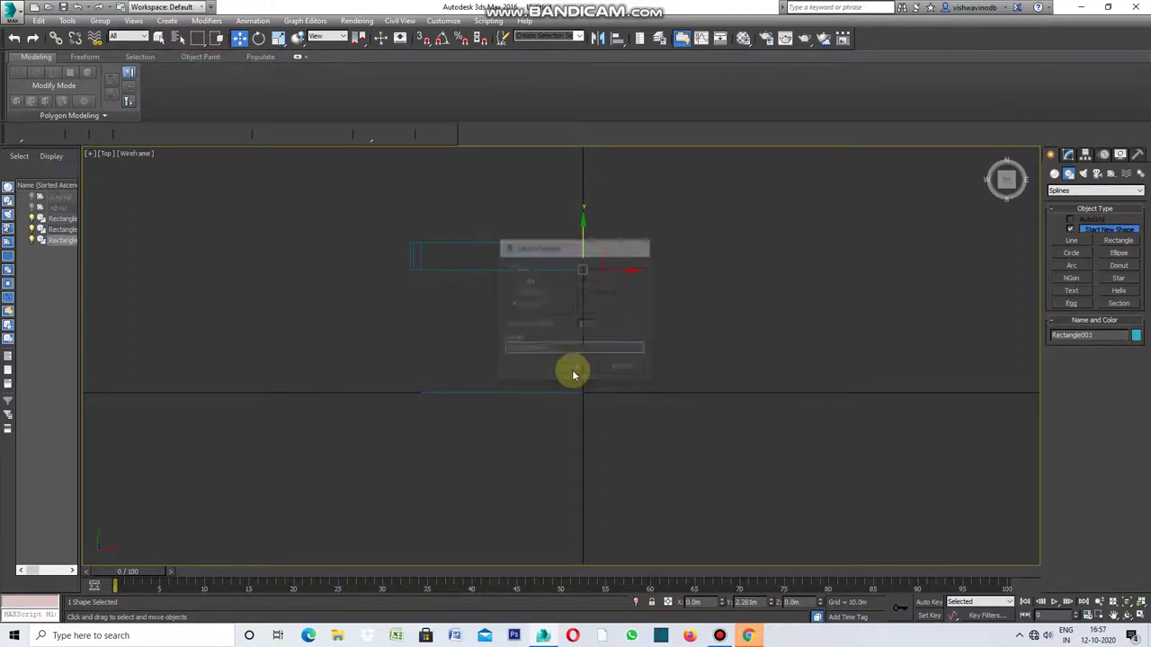
left_click(91, 155)
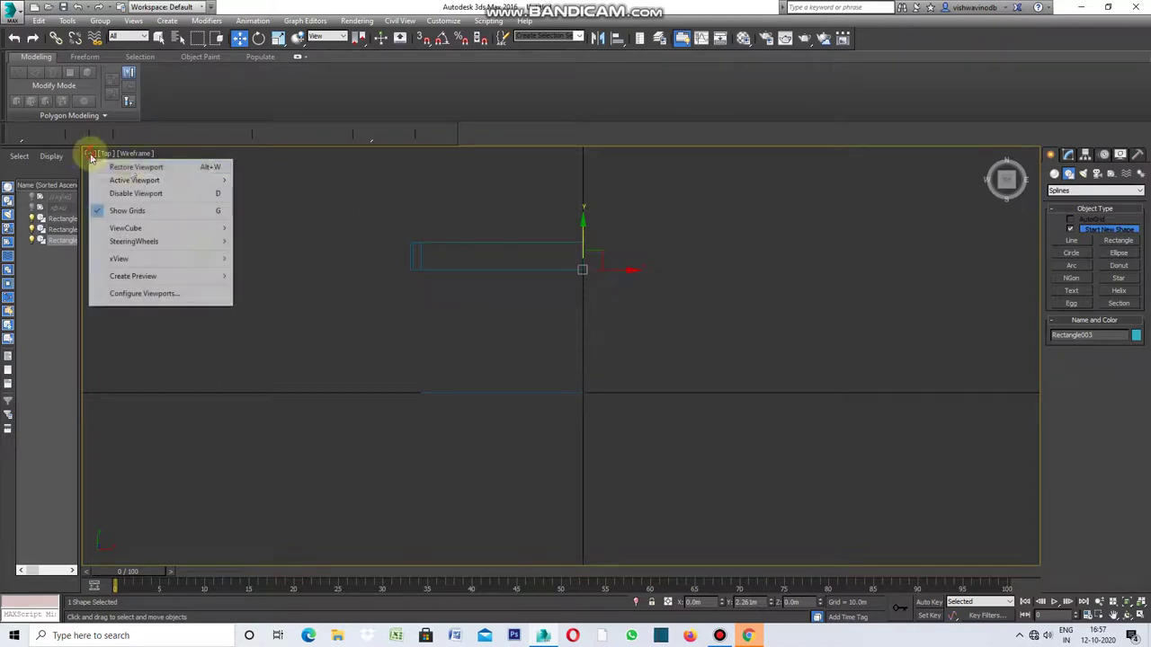
left_click(135, 168)
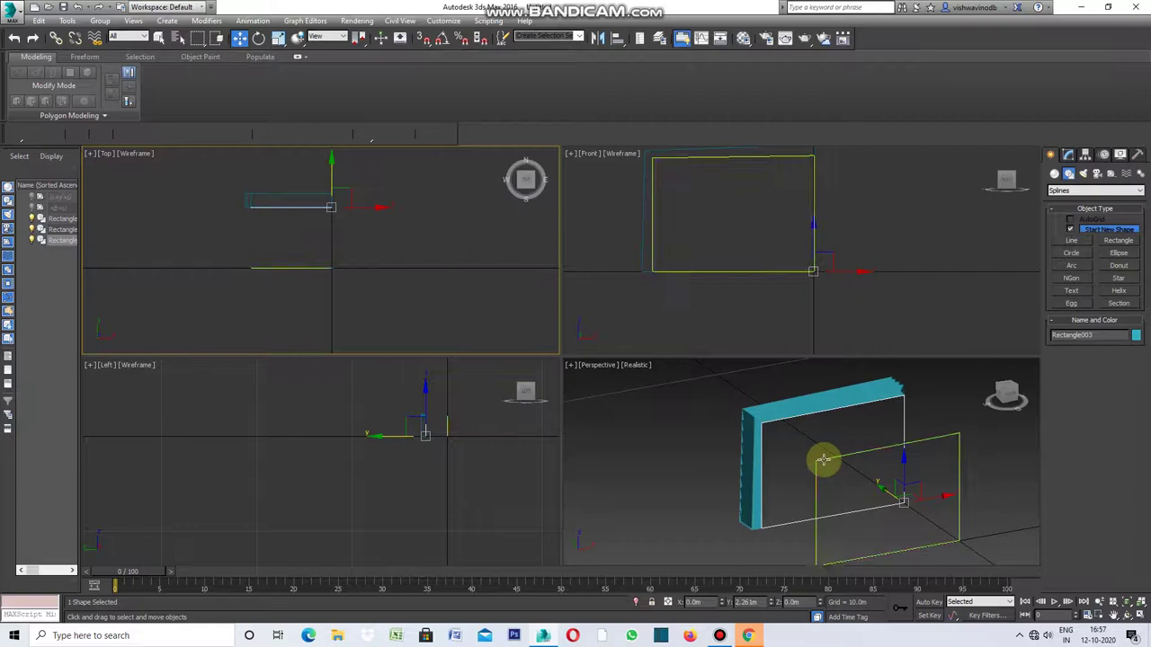
Add a Shell modifier to Rectangle003 for a 0.2m outer thickness.
left_click(1069, 156)
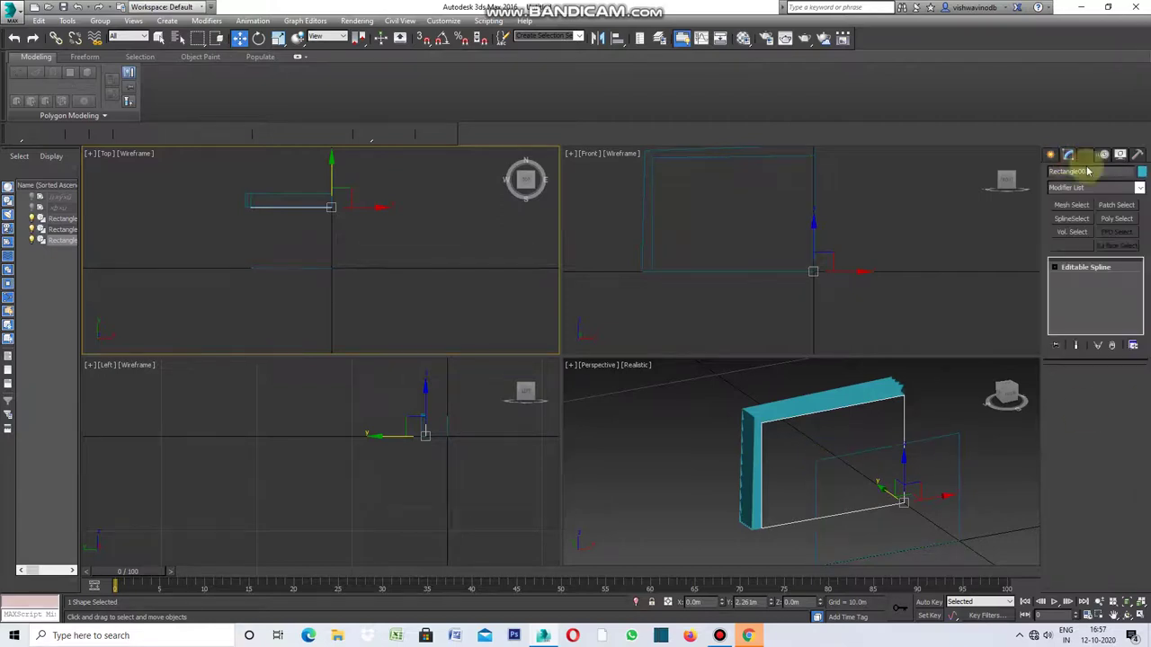
left_click(1139, 189)
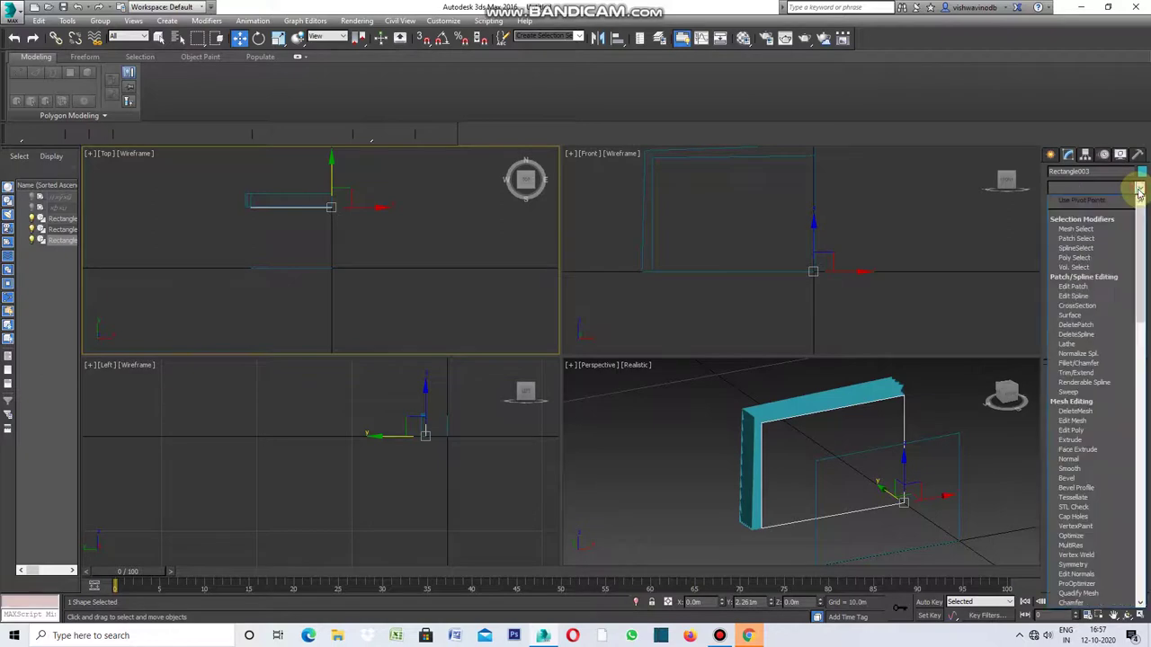
left_click_drag(1142, 220, 1144, 370)
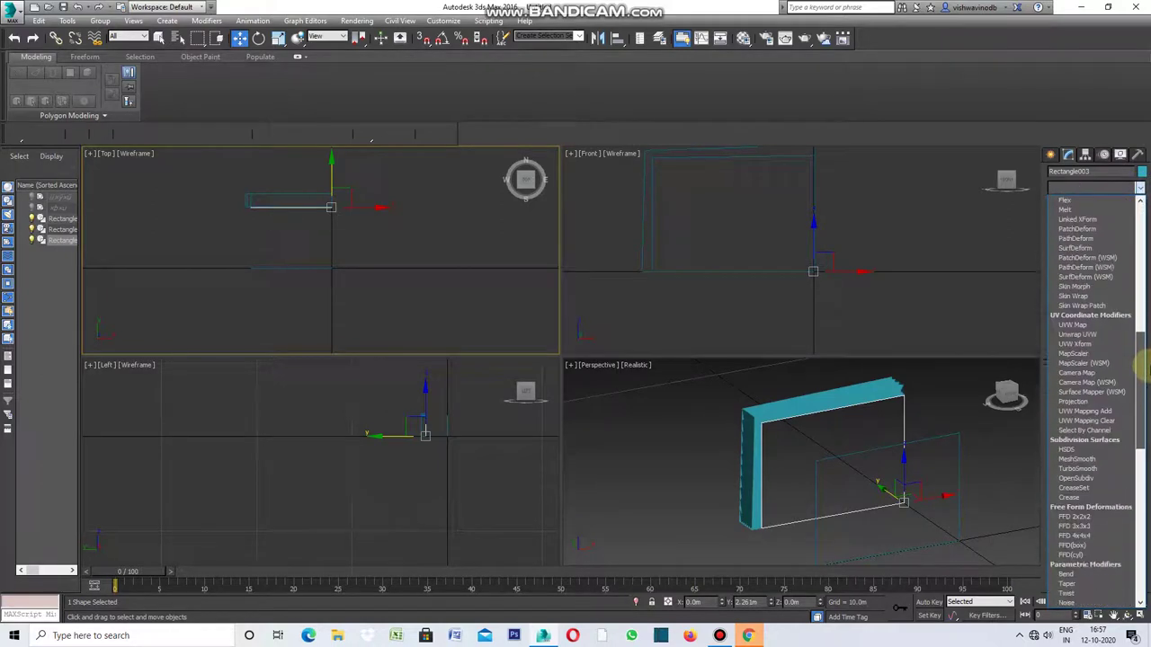
left_click_drag(1145, 370, 1143, 454)
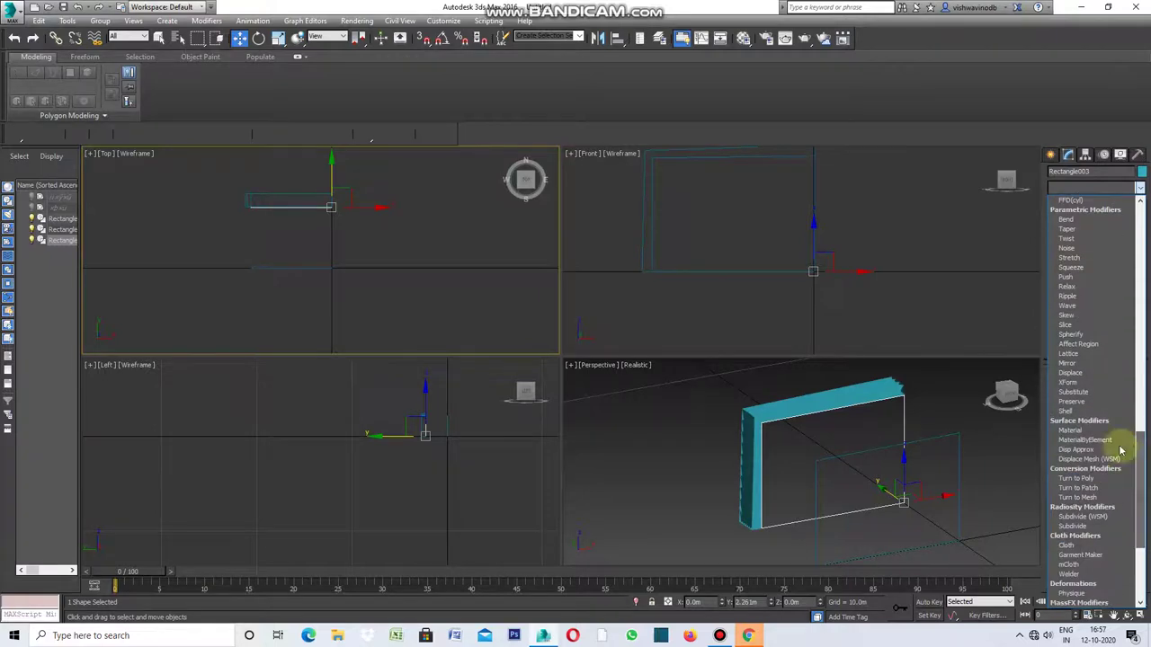
left_click(1075, 411)
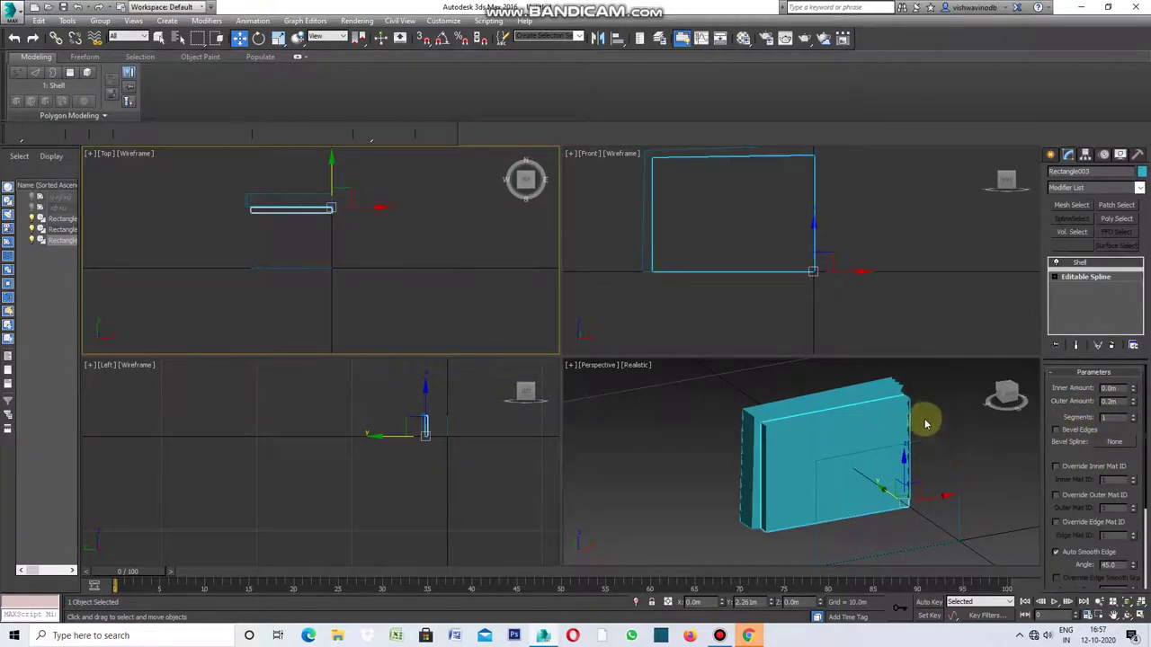
Change Rectangle003's object colour from cyan to grey.
left_click(1143, 173)
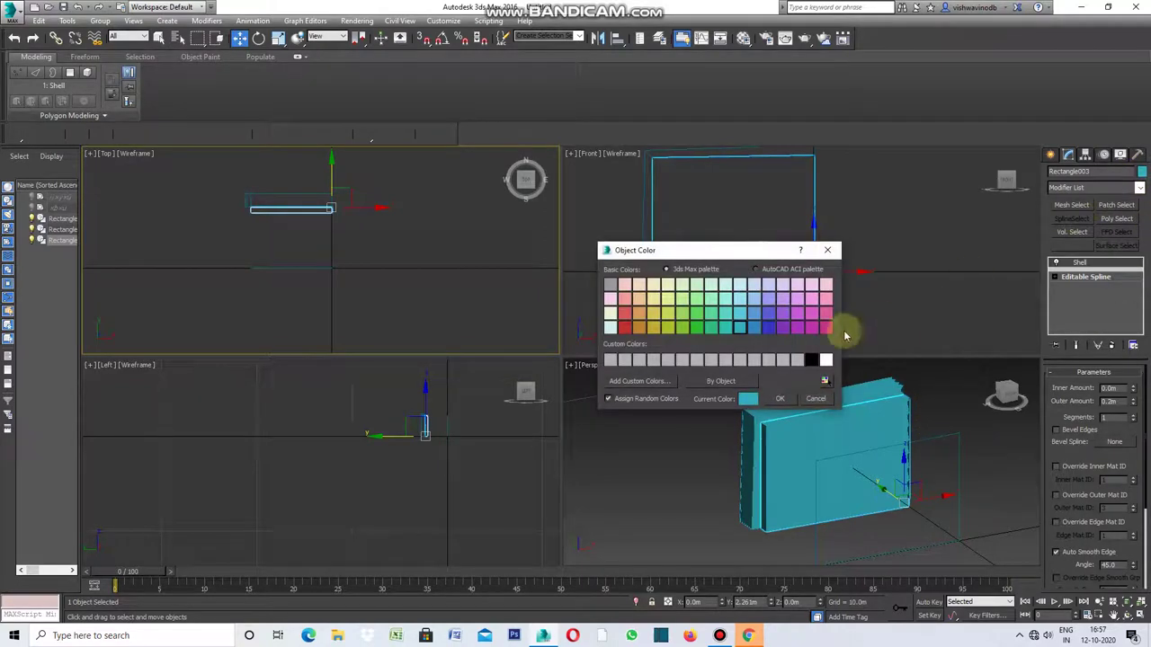
left_click(611, 286)
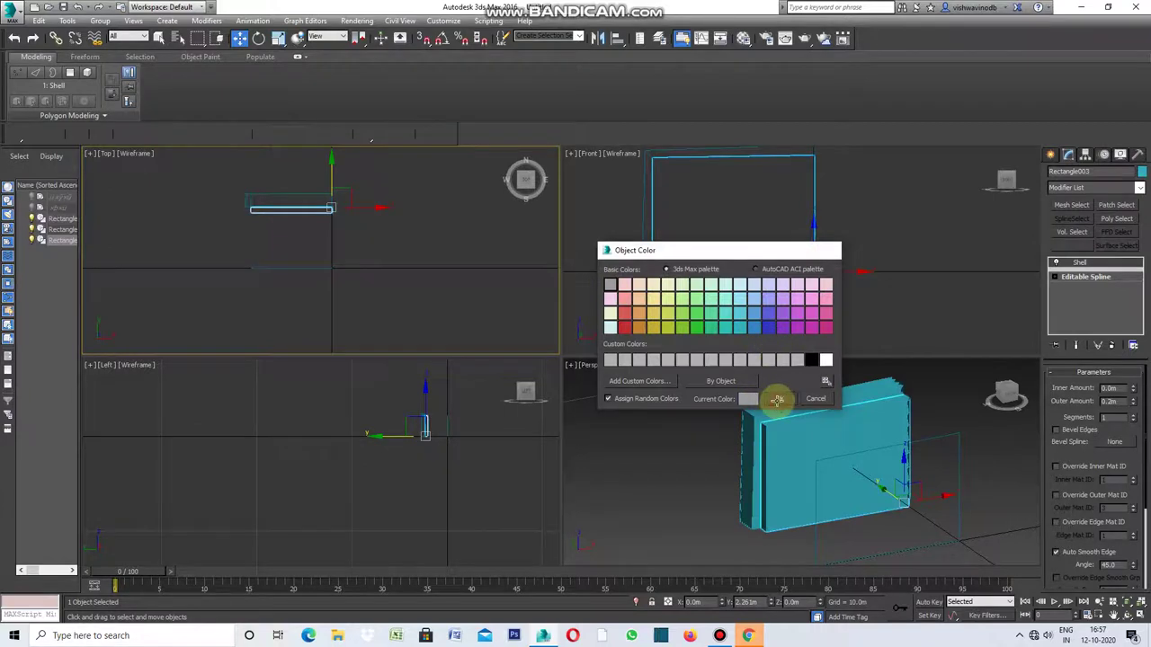
left_click(776, 399)
left_click(921, 280)
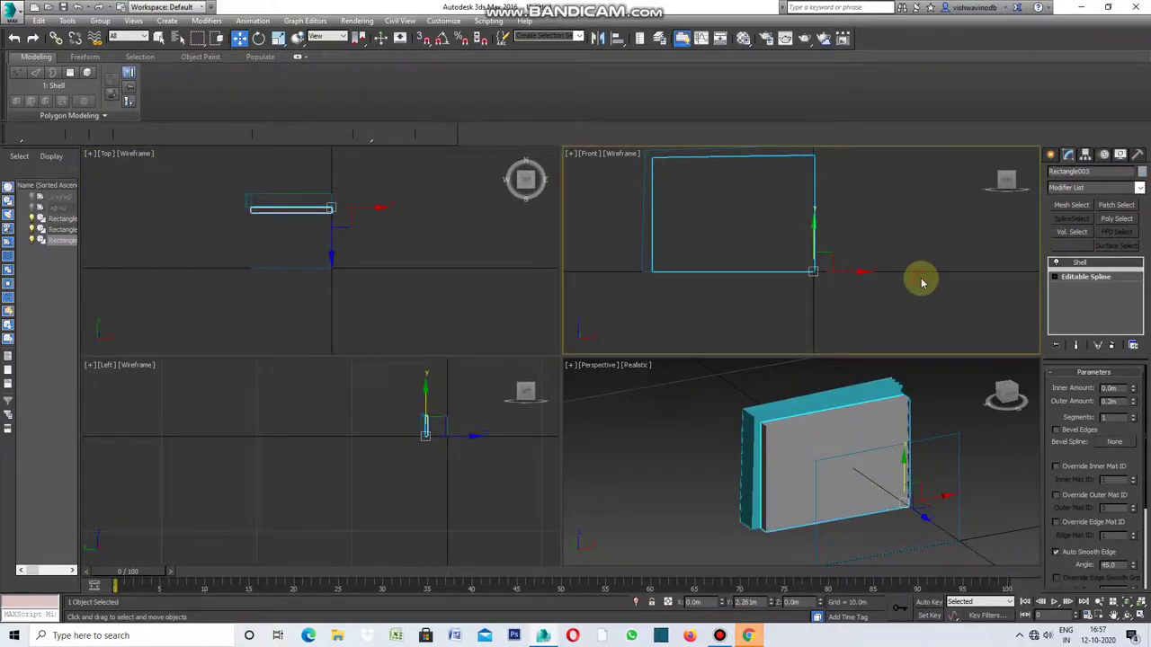
left_click(904, 417)
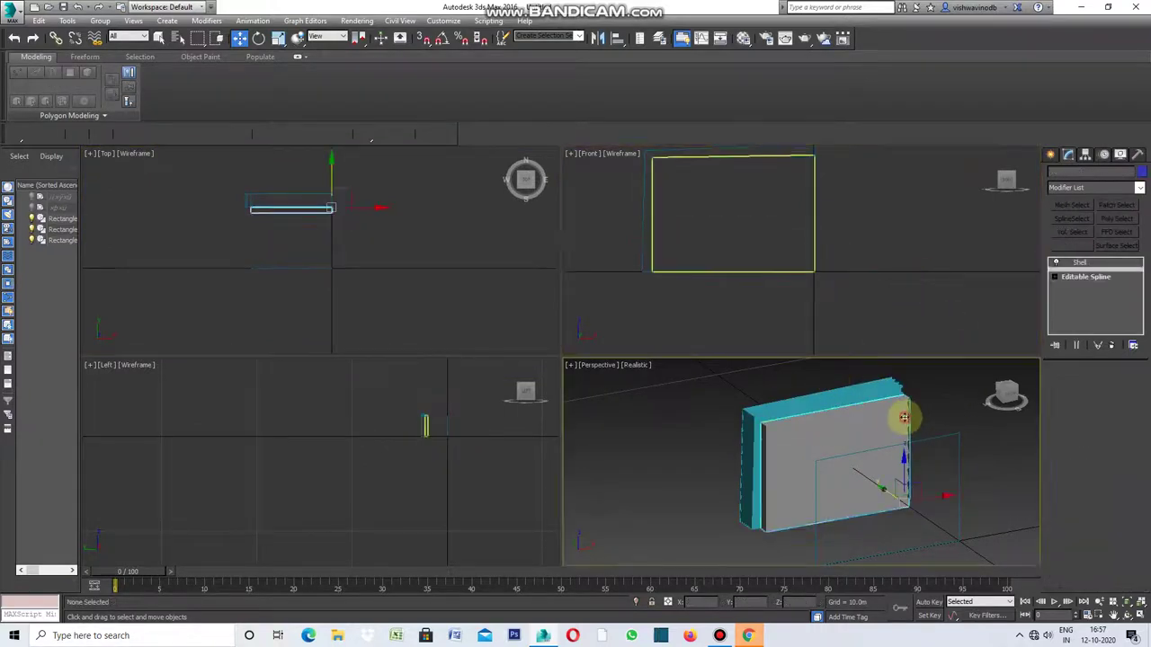
Maximize the Front view and drag out Plane001 (25×10 segments) over the rectangle frame.
right_click(571, 158)
left_click(571, 159)
left_click(593, 165)
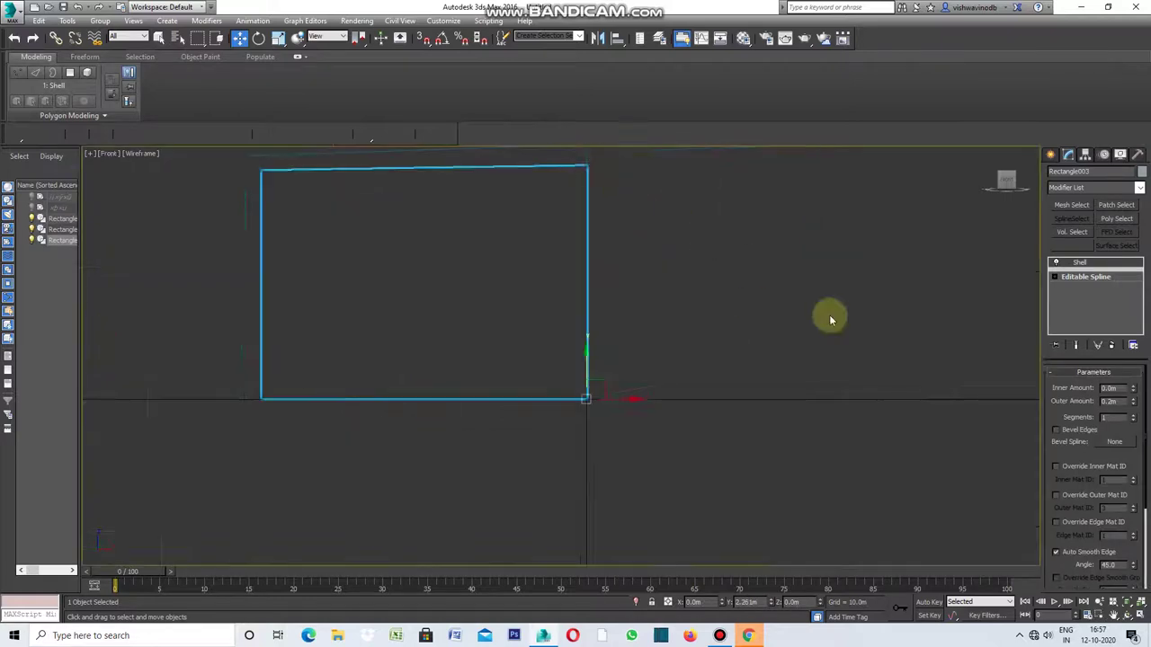
left_click(1052, 157)
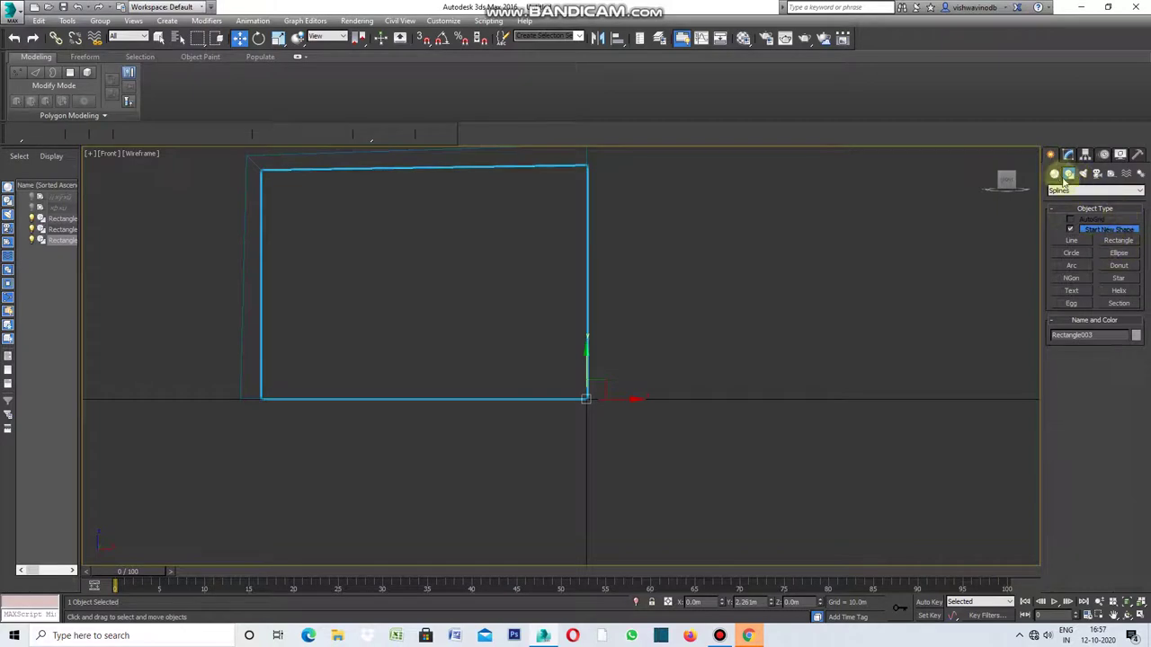
left_click(1054, 174)
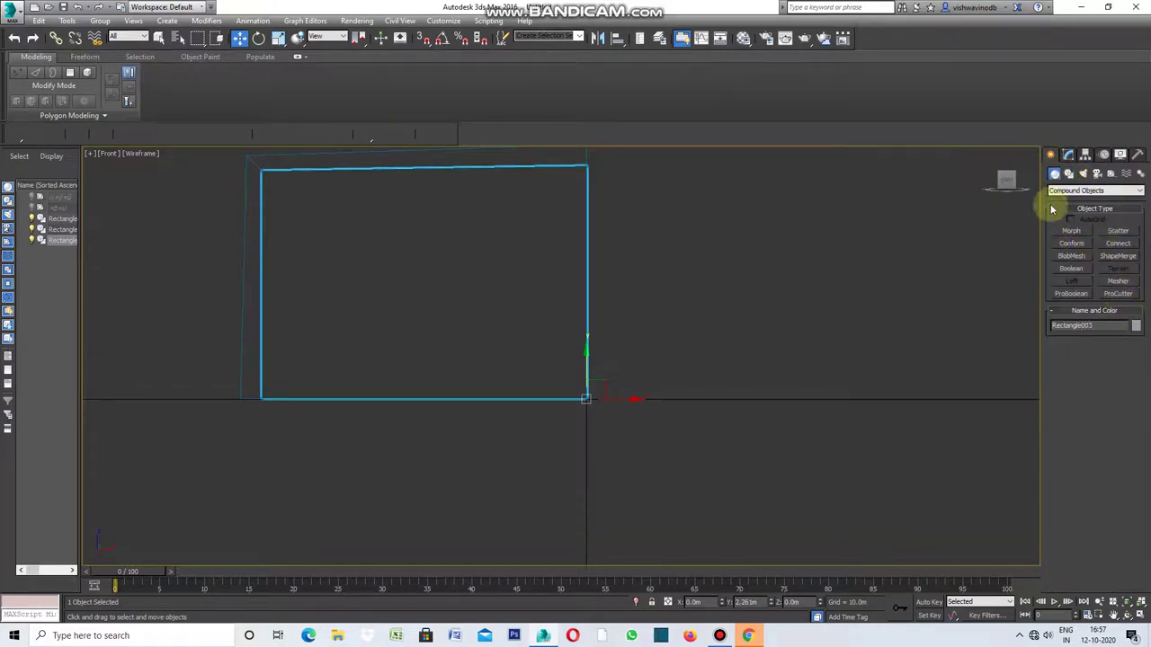
left_click(1139, 194)
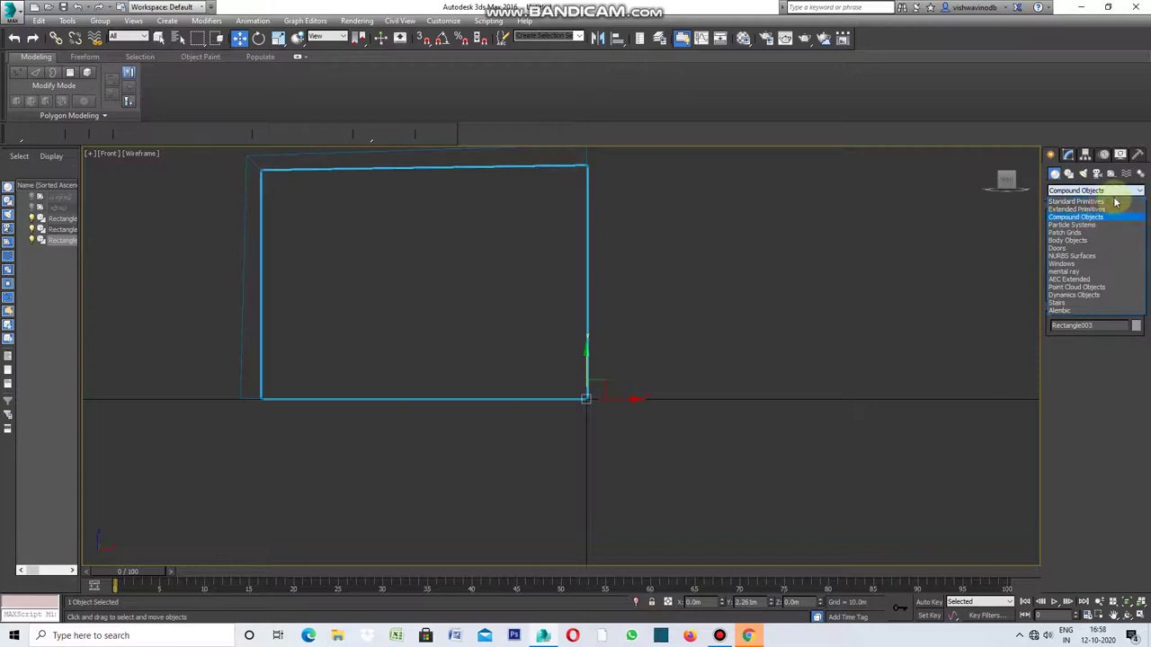
left_click(1074, 198)
left_click(1123, 281)
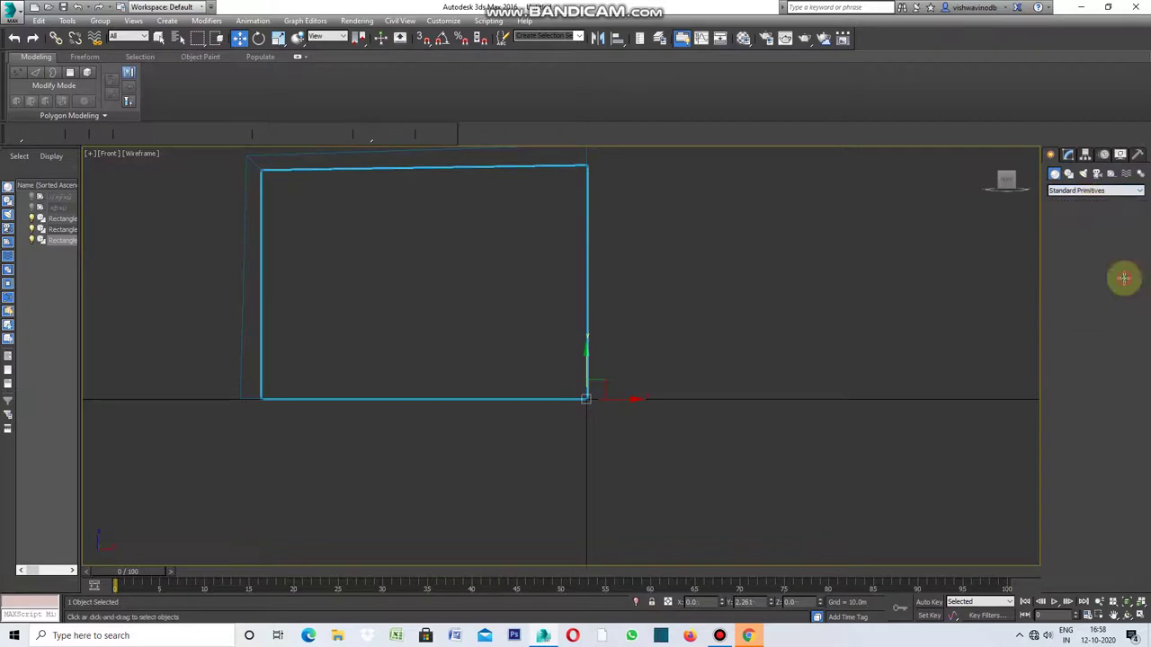
scroll(787, 355, "down", 2)
left_click_drag(377, 192, 674, 413)
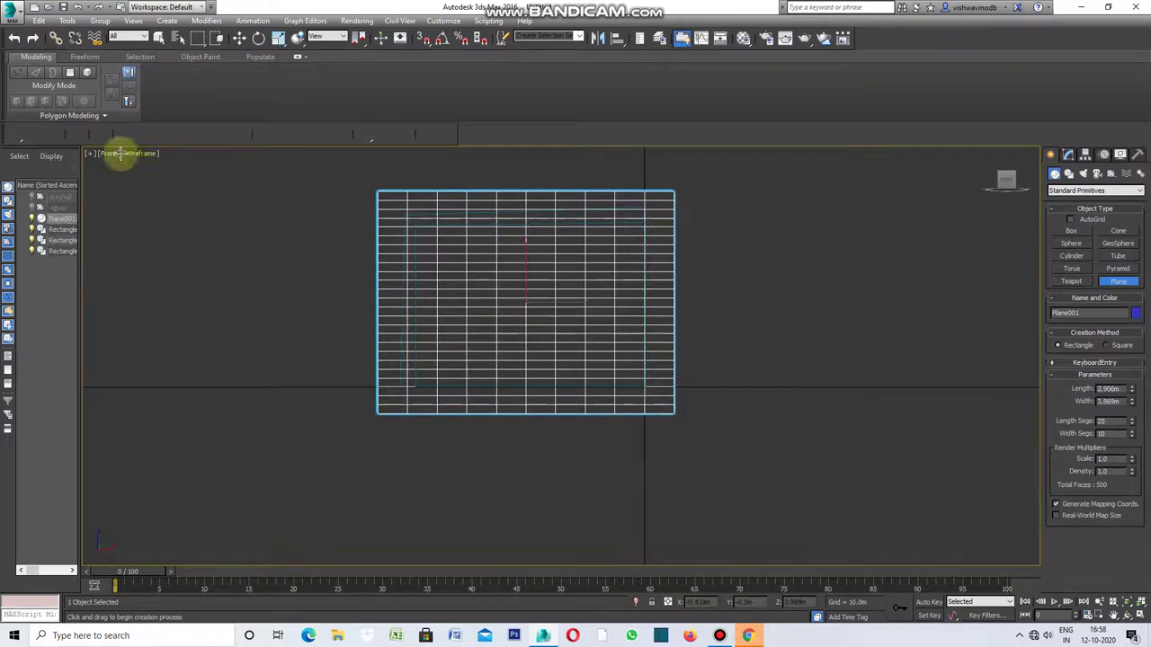
Restore the four-view layout and move Plane001 back along Y to 2.14m onto the frame.
left_click(90, 156)
left_click(130, 166)
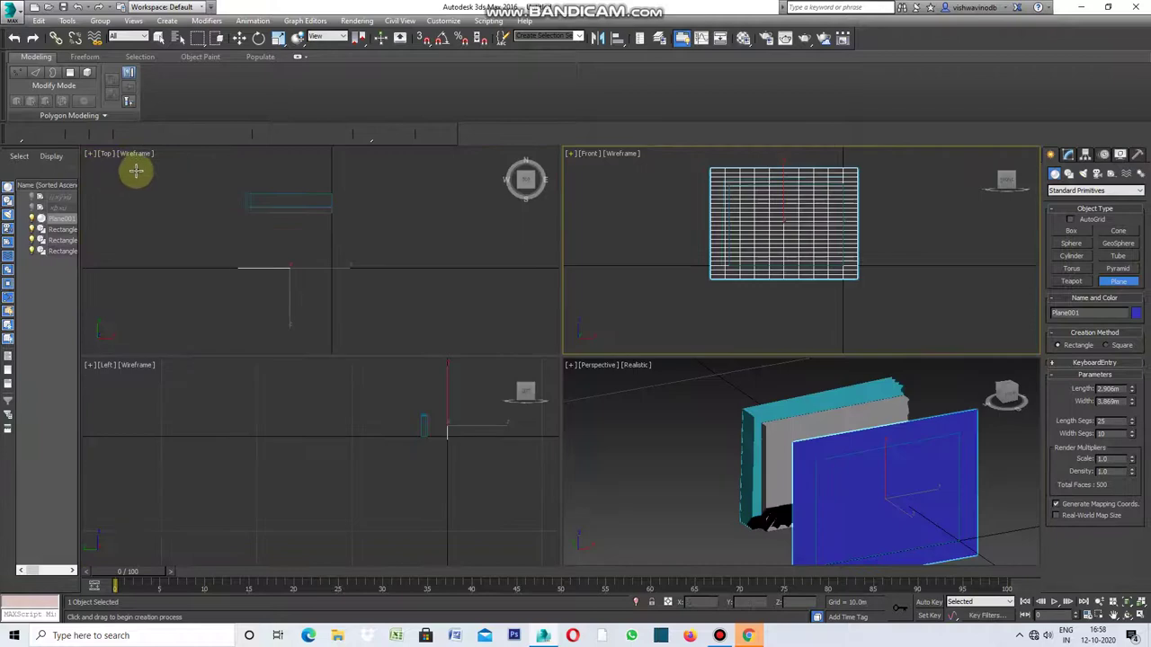
left_click(239, 38)
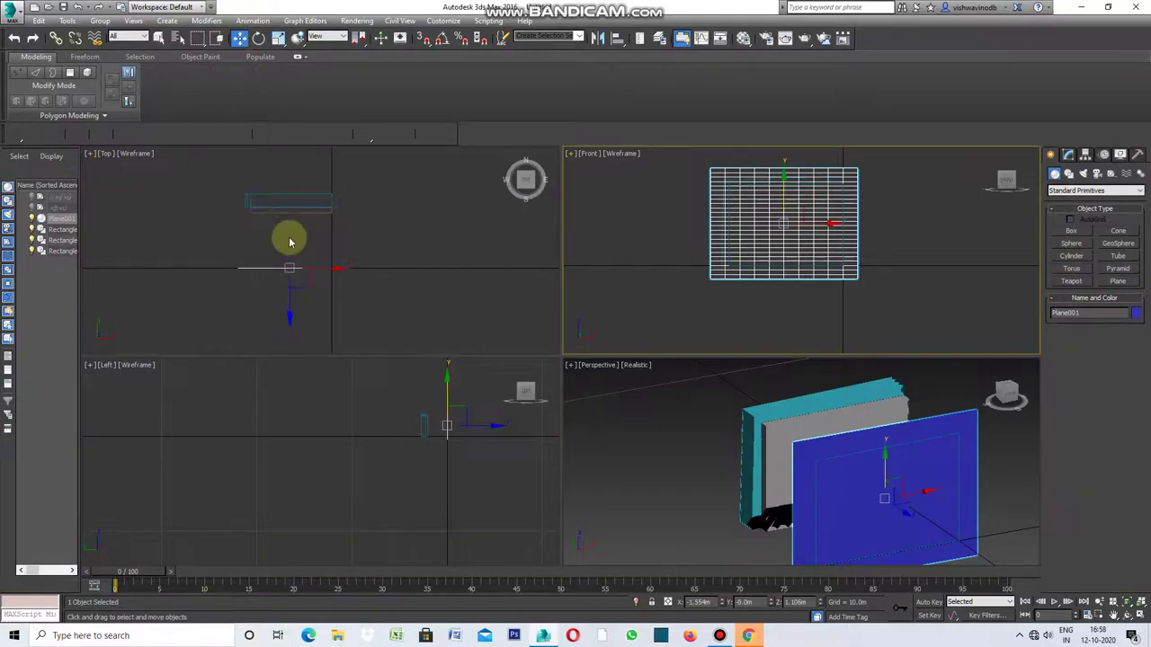
left_click(296, 289)
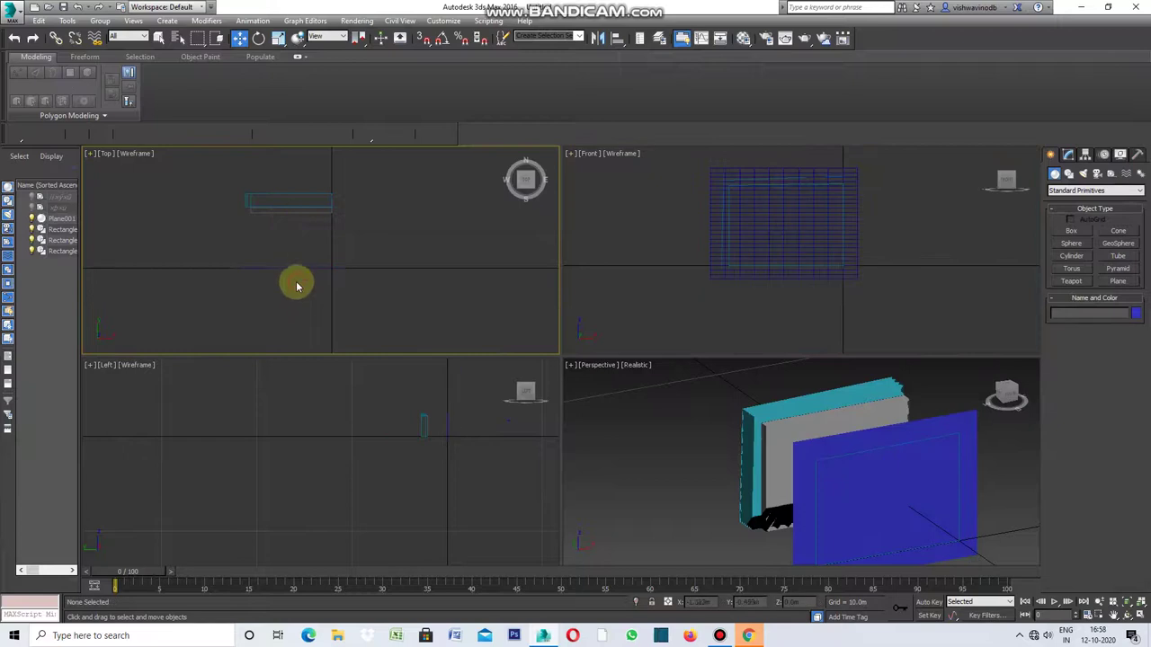
left_click(320, 268)
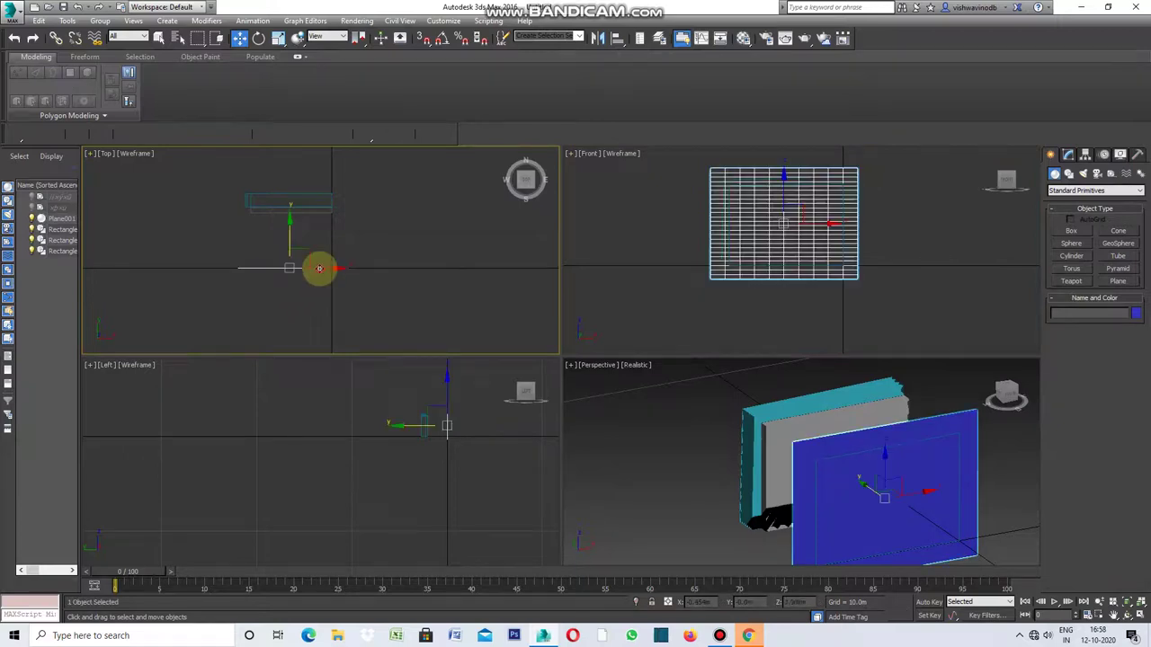
left_click_drag(287, 235, 300, 177)
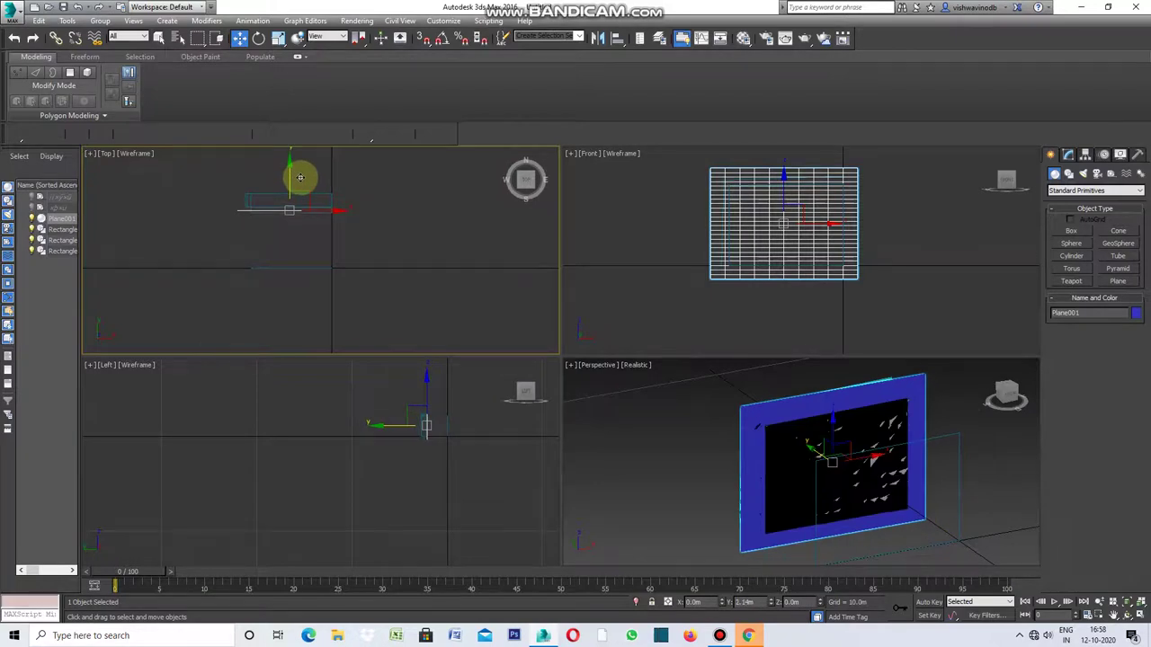
scroll(316, 202, "up", 2)
scroll(313, 214, "up", 2)
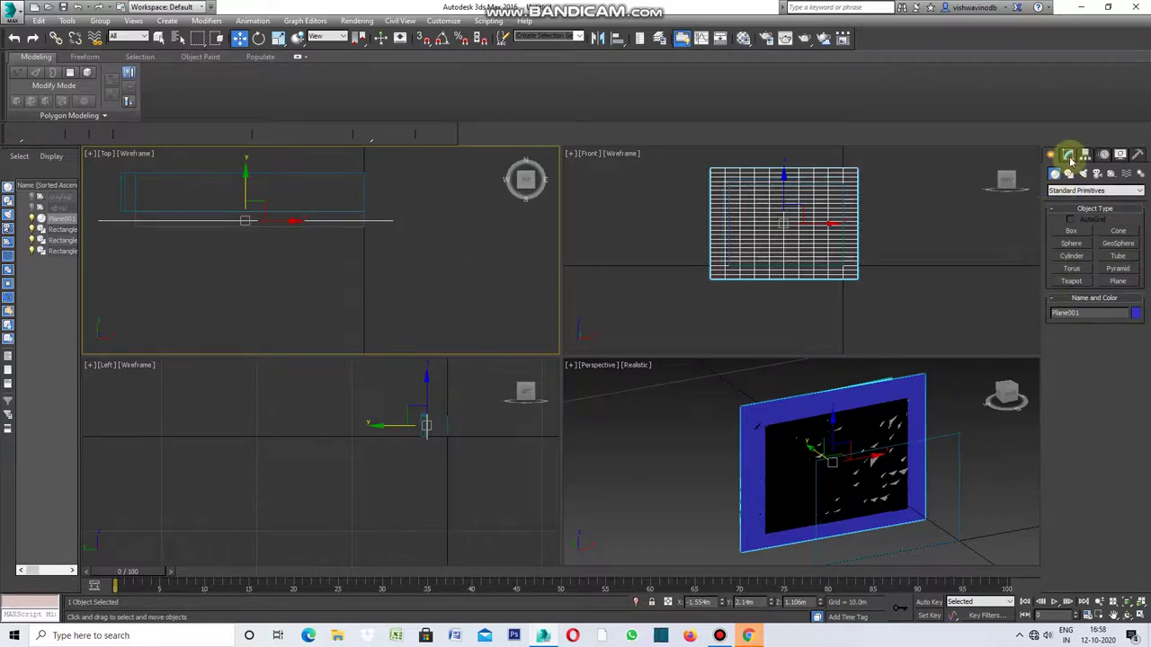
left_click(1139, 192)
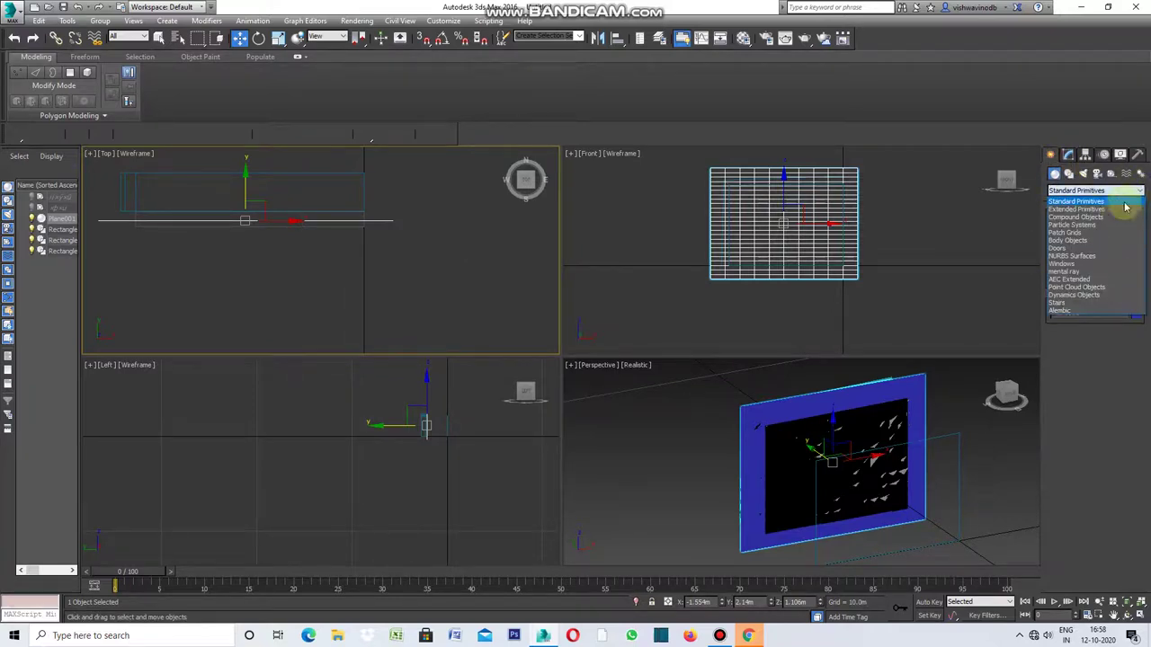
Make Plane001 a Compound Boolean intersection with Rectangle003 as operand B.
left_click(1054, 174)
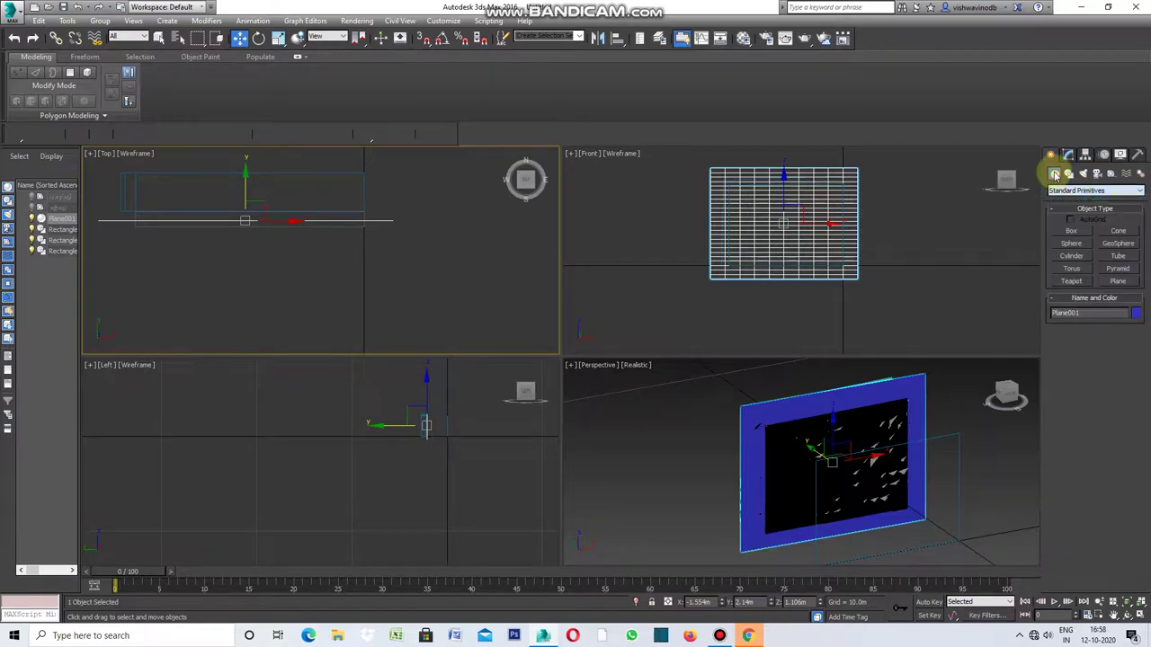
left_click(1140, 194)
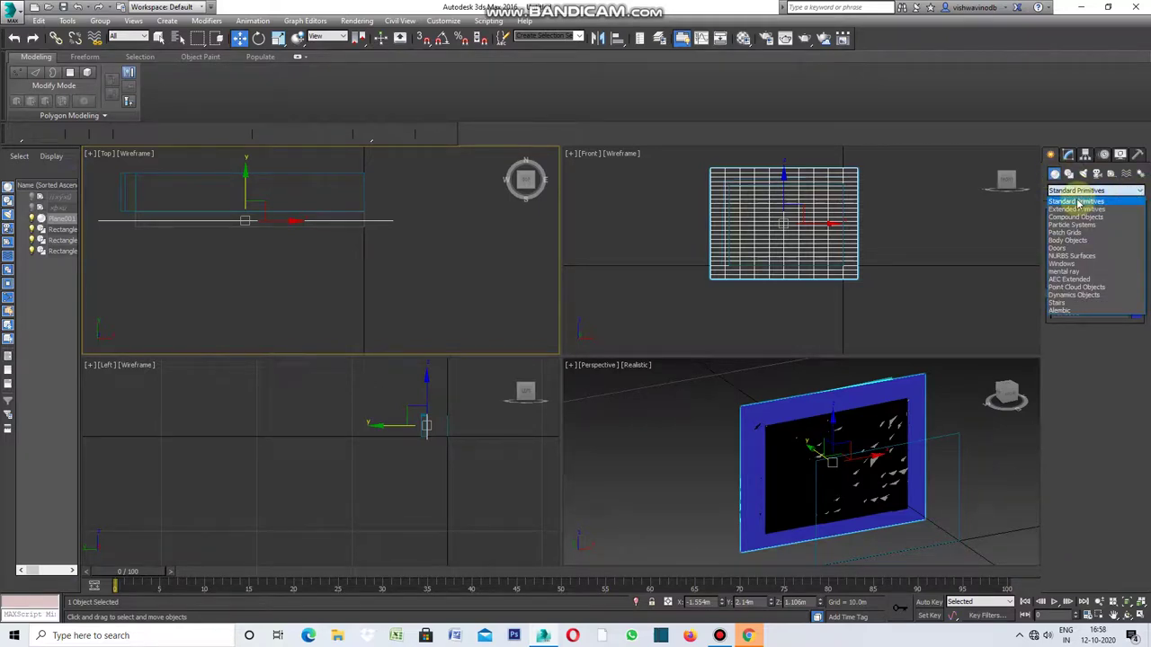
left_click(1076, 217)
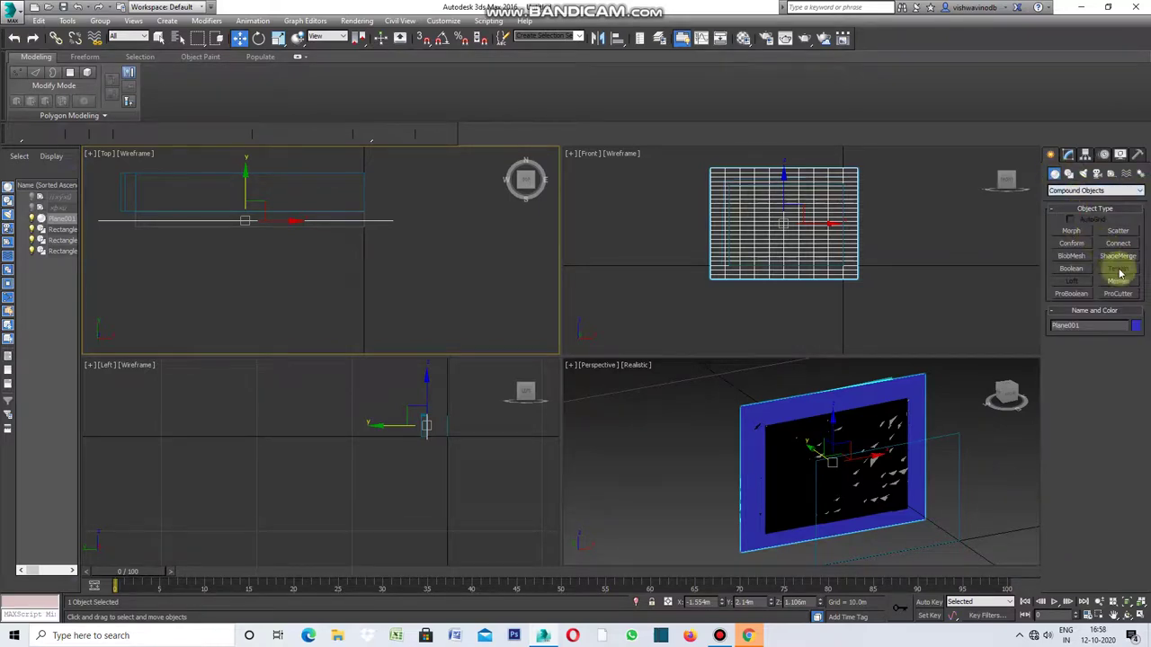
left_click(1072, 268)
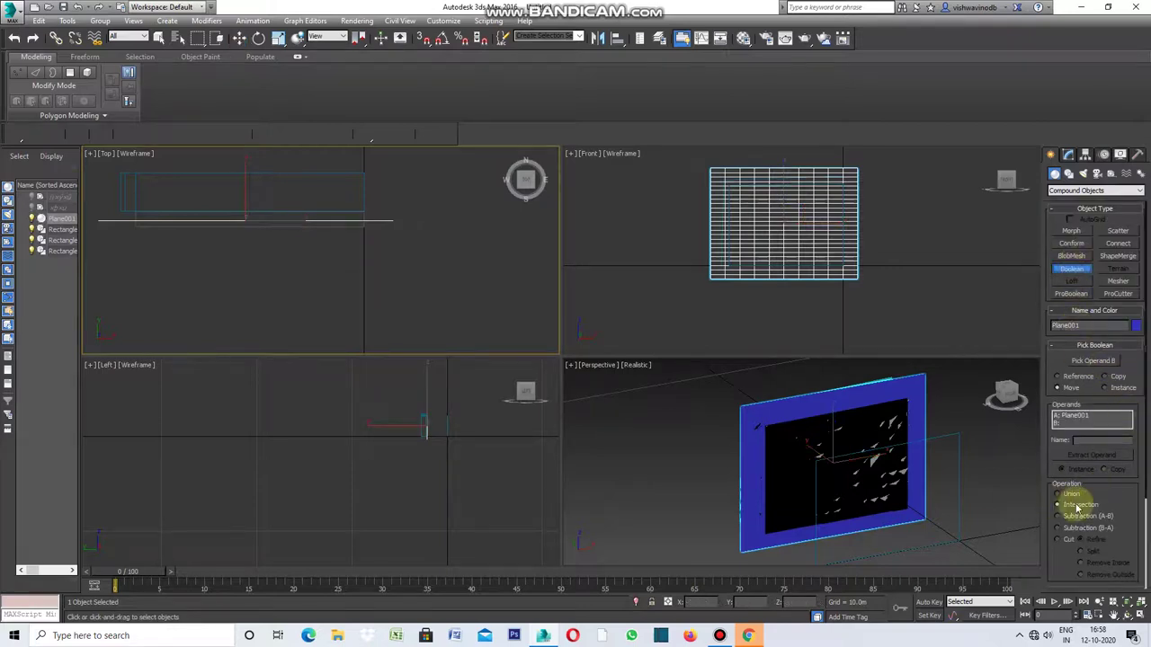
left_click(1094, 362)
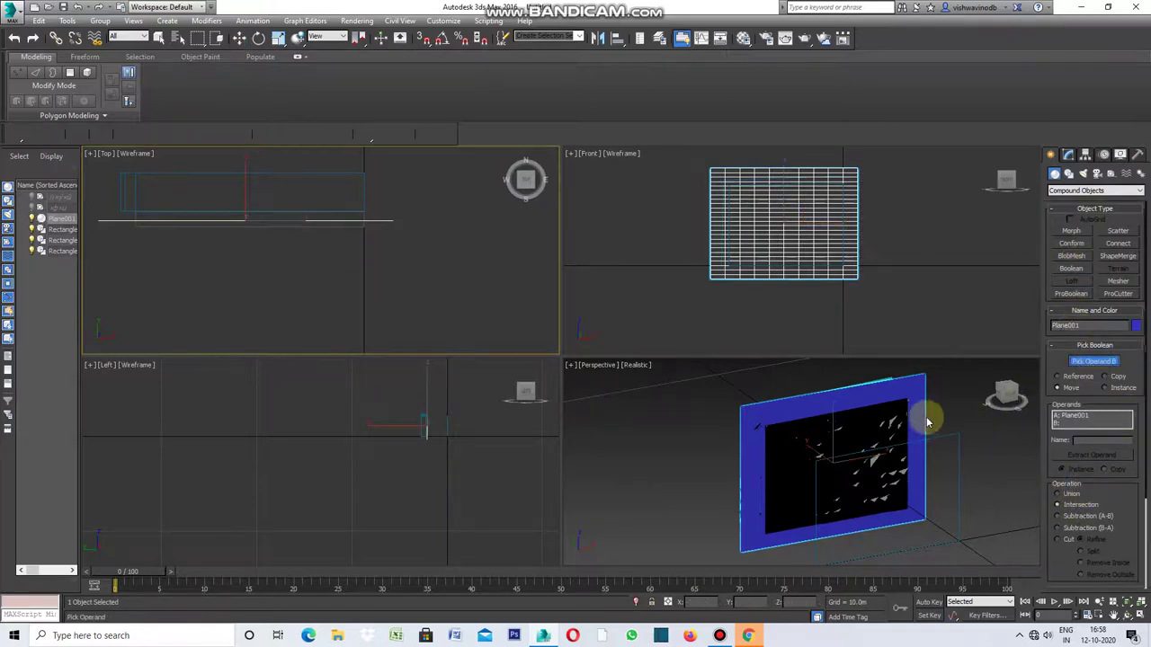
left_click(899, 411)
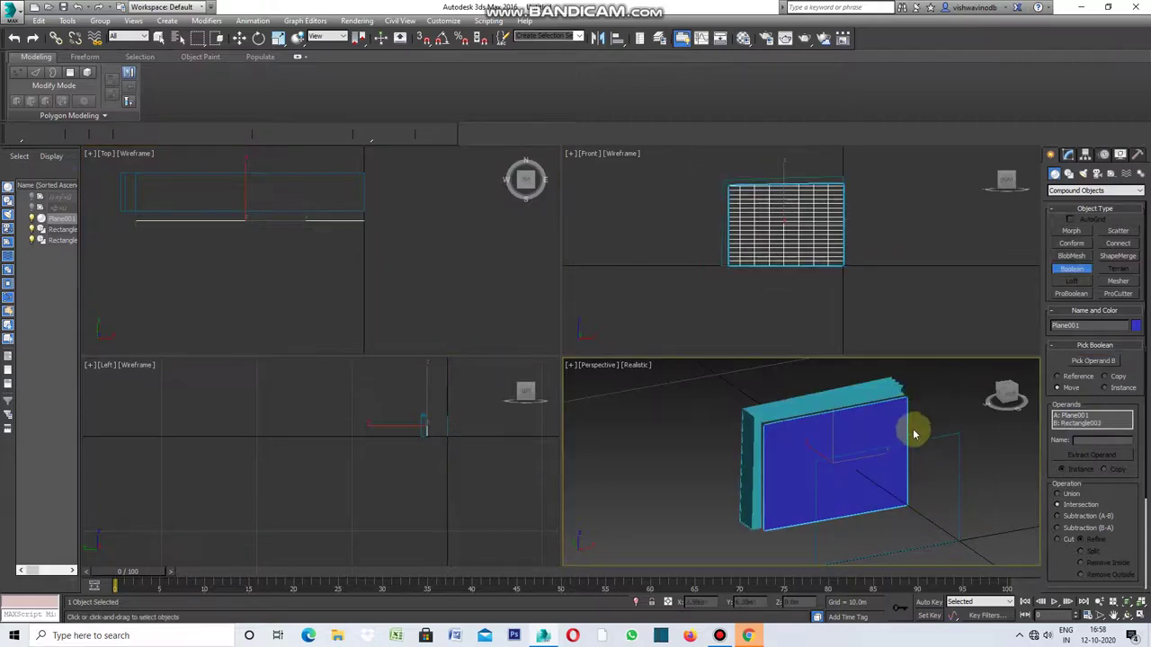
Maximize the Perspective view and browse the Modifier List for the Boolean object.
left_click(570, 365)
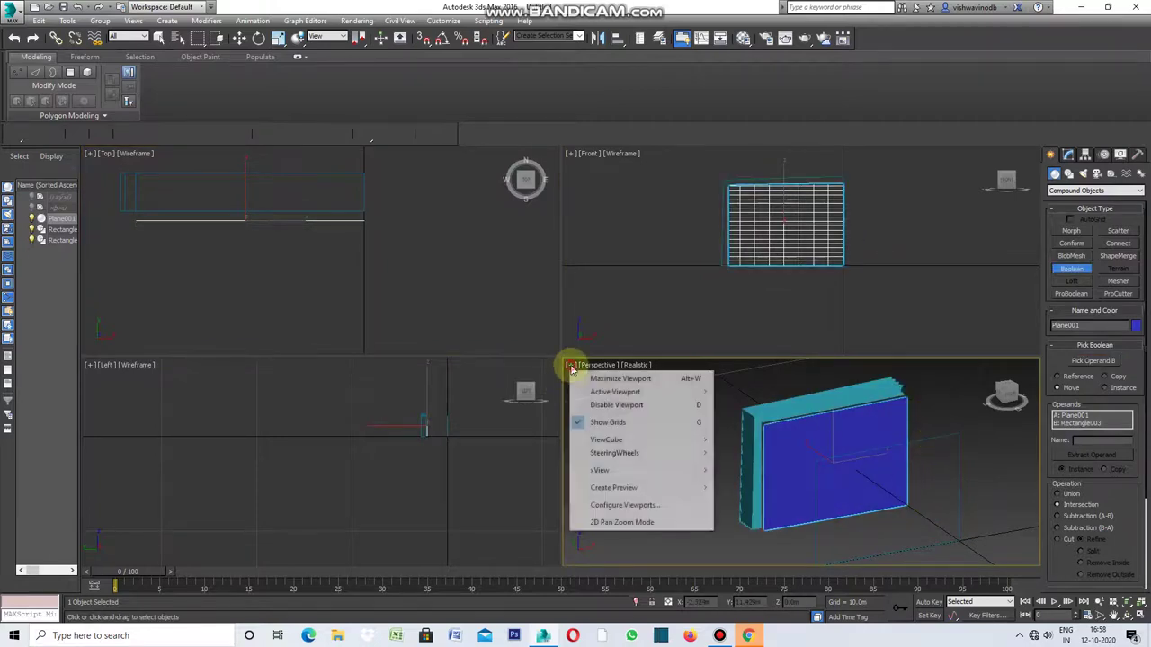
left_click(618, 379)
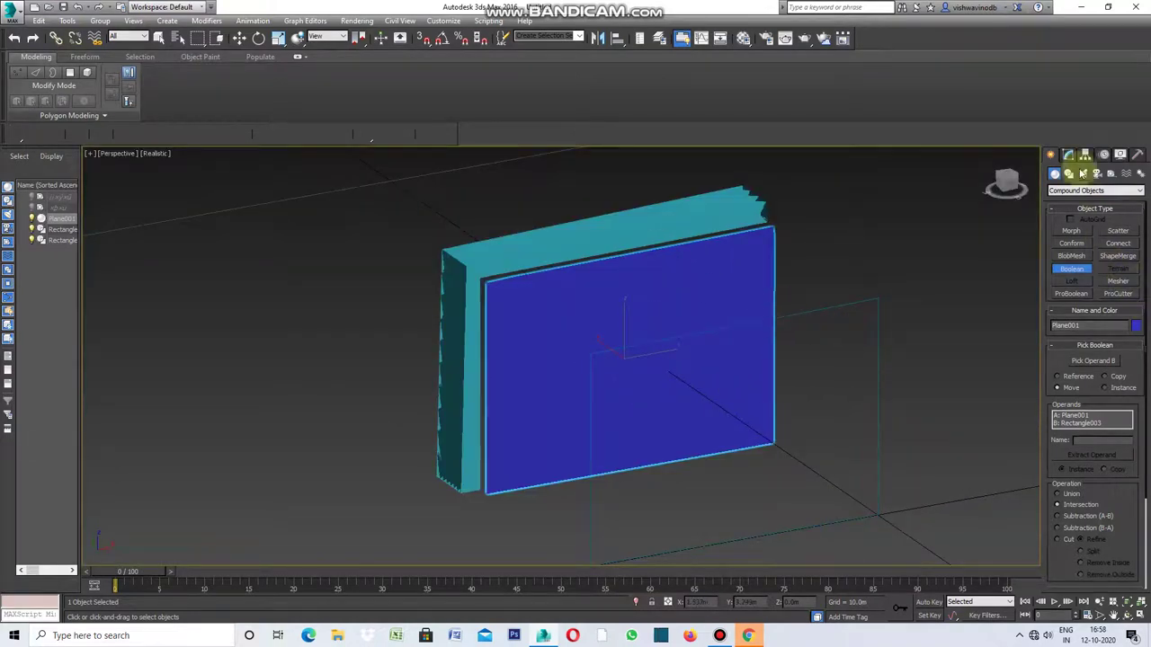
left_click(1084, 156)
left_click(1140, 188)
left_click_drag(1143, 237, 1143, 406)
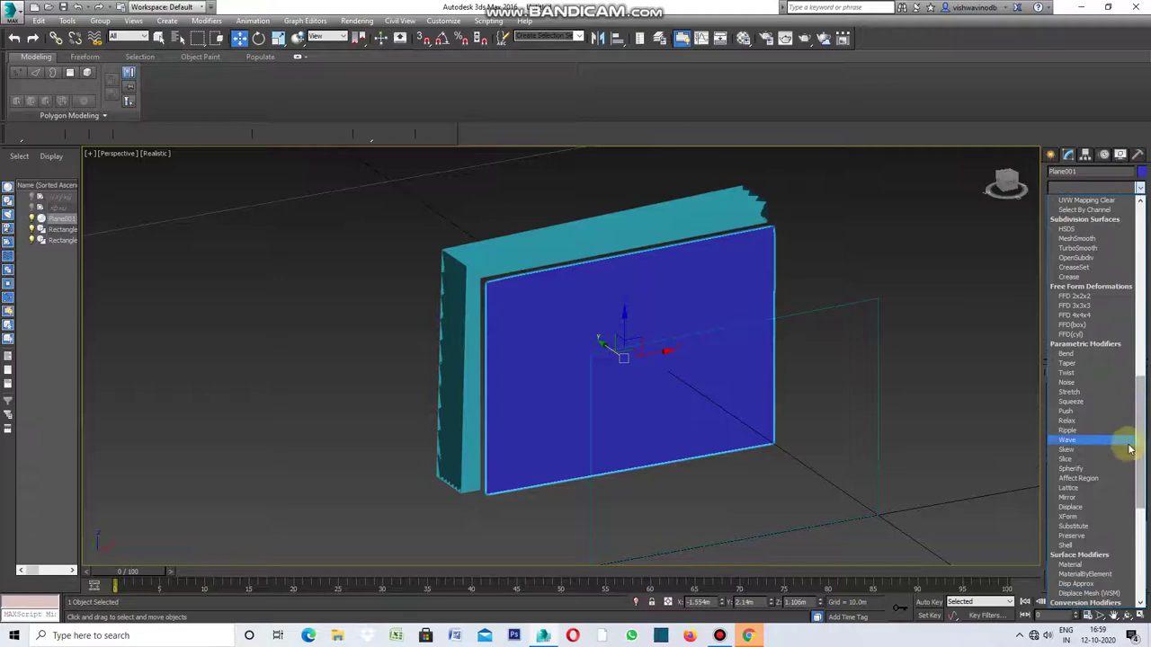
Add a Lattice modifier with 0.01m strut radius, Struts Only from Edges.
left_click(1090, 488)
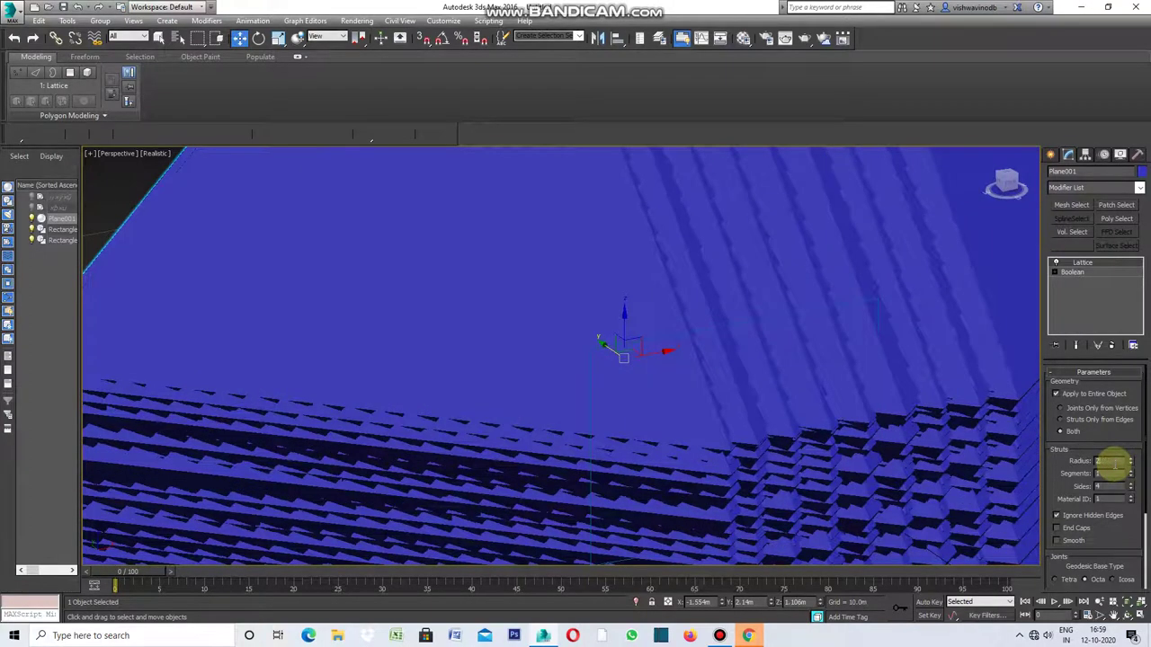
type("1")
key("Return")
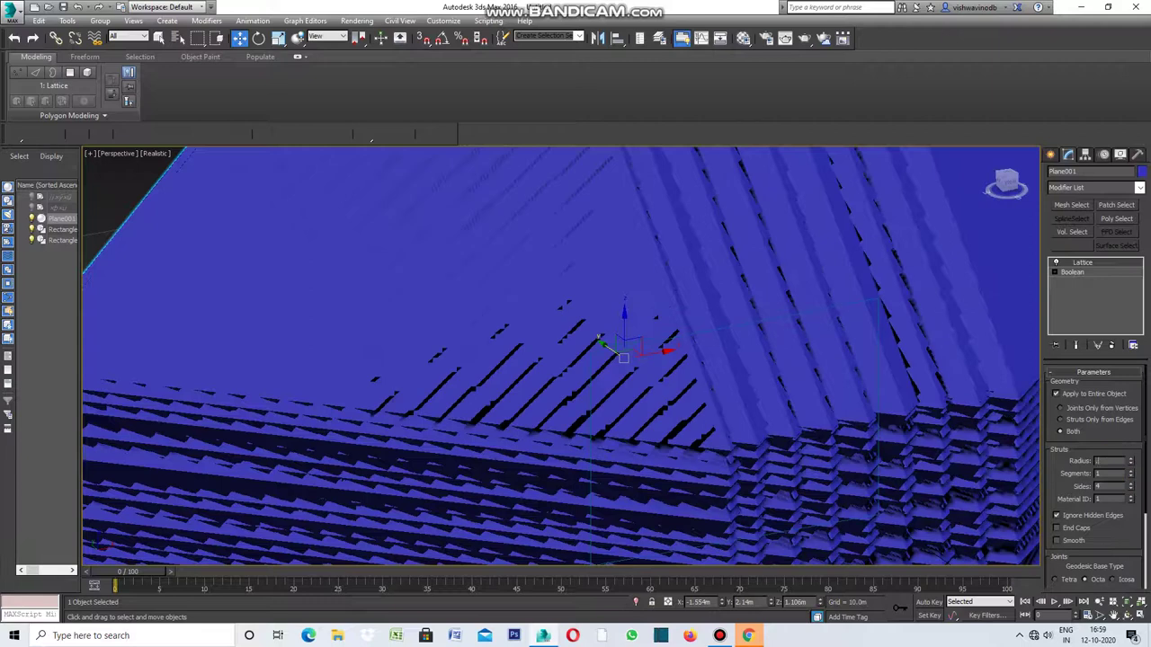
type("0.01m")
left_click(1109, 462)
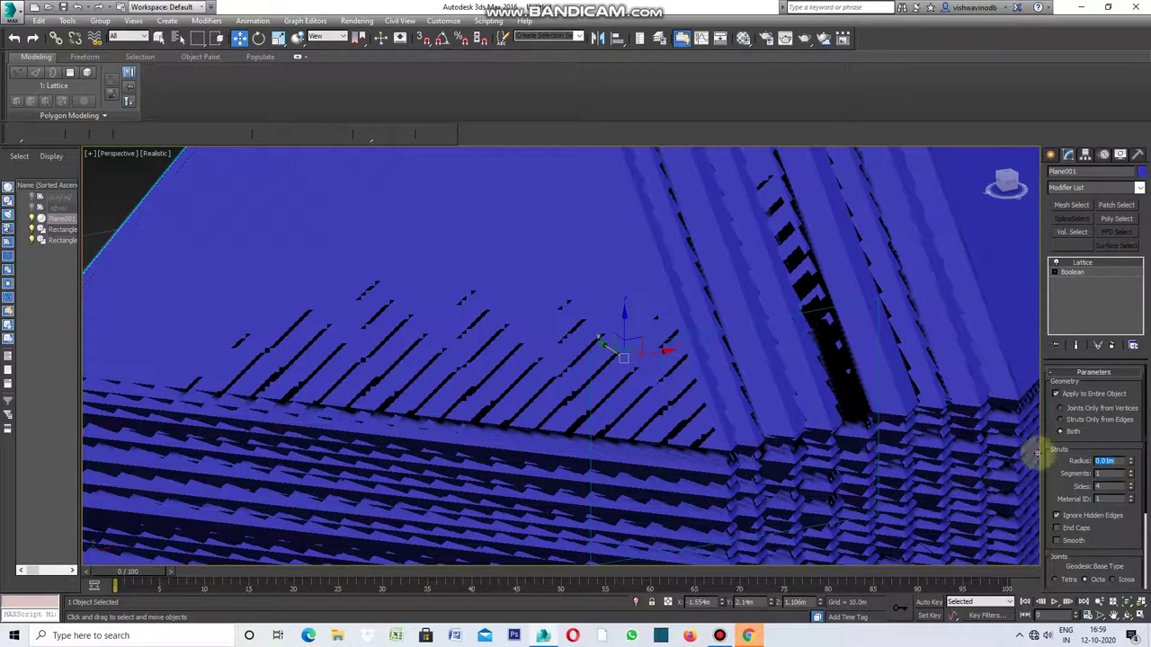
left_click(1060, 421)
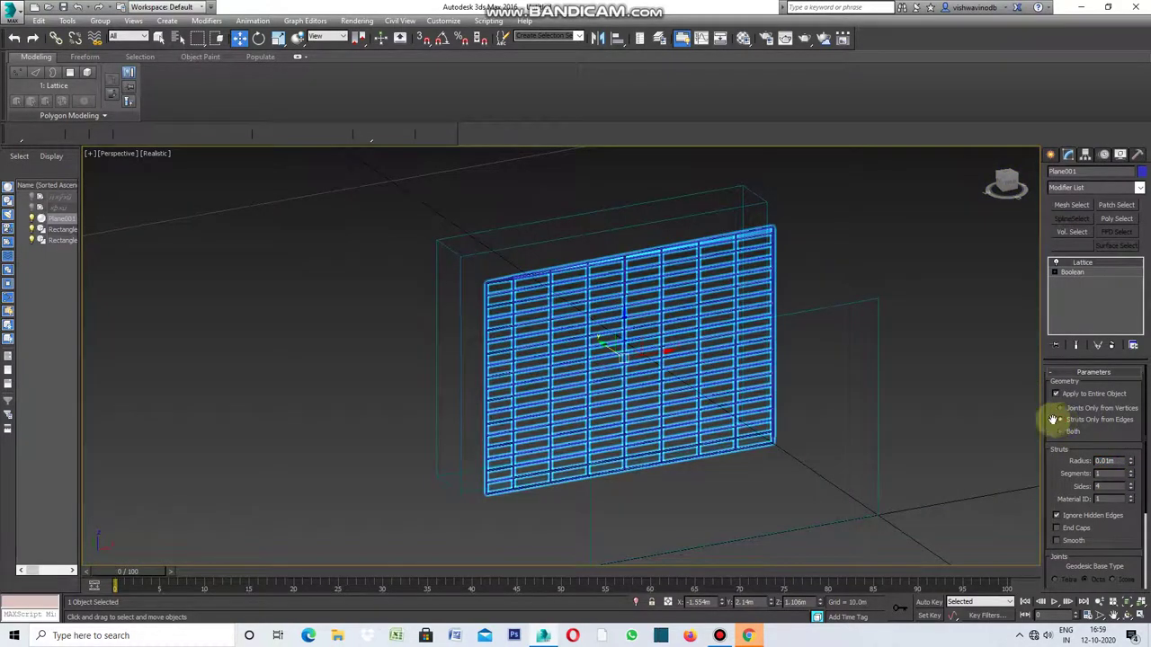
left_click(1060, 421)
Colour the lattice grille white and return to four viewports.
left_click(842, 406)
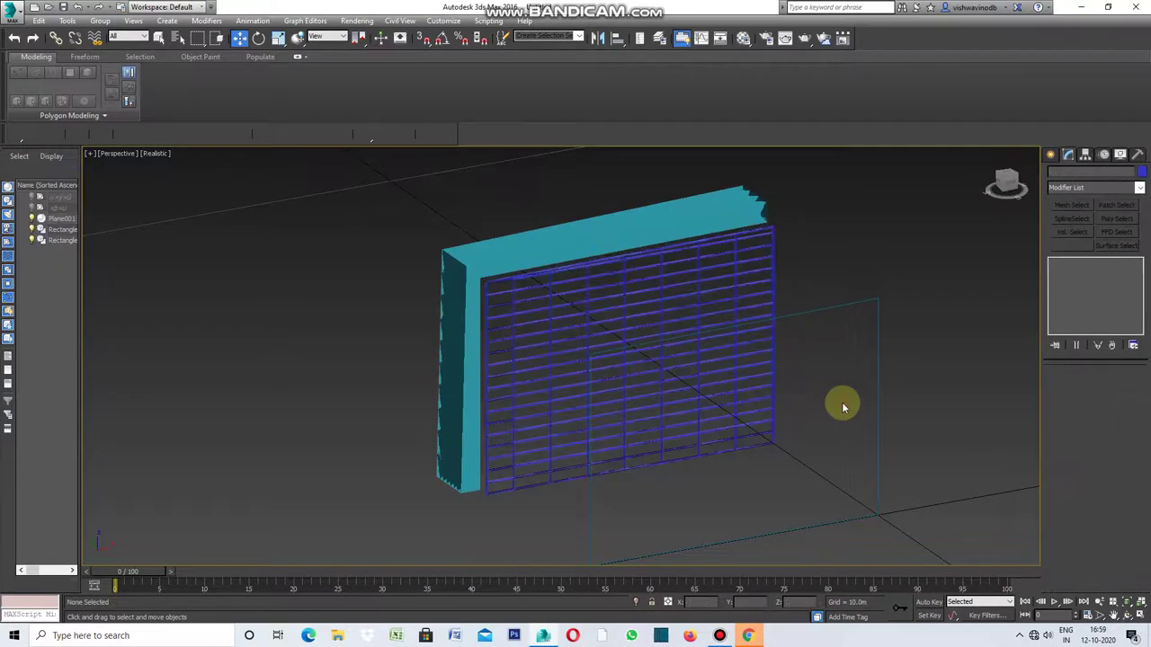
left_click(778, 354)
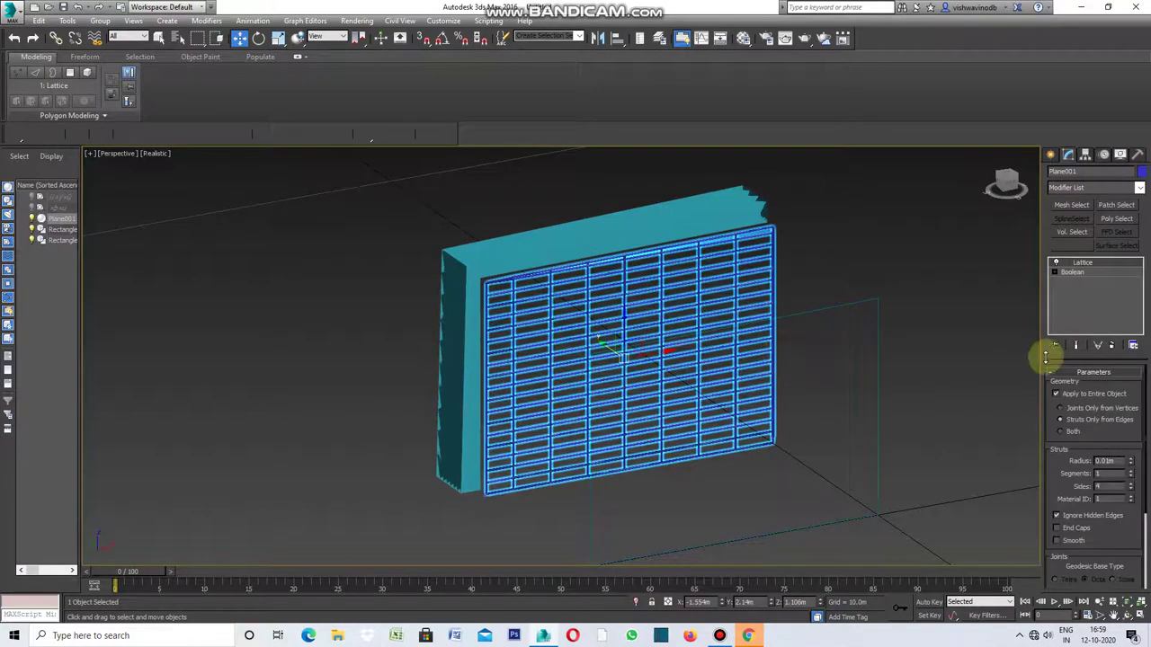
left_click(1140, 174)
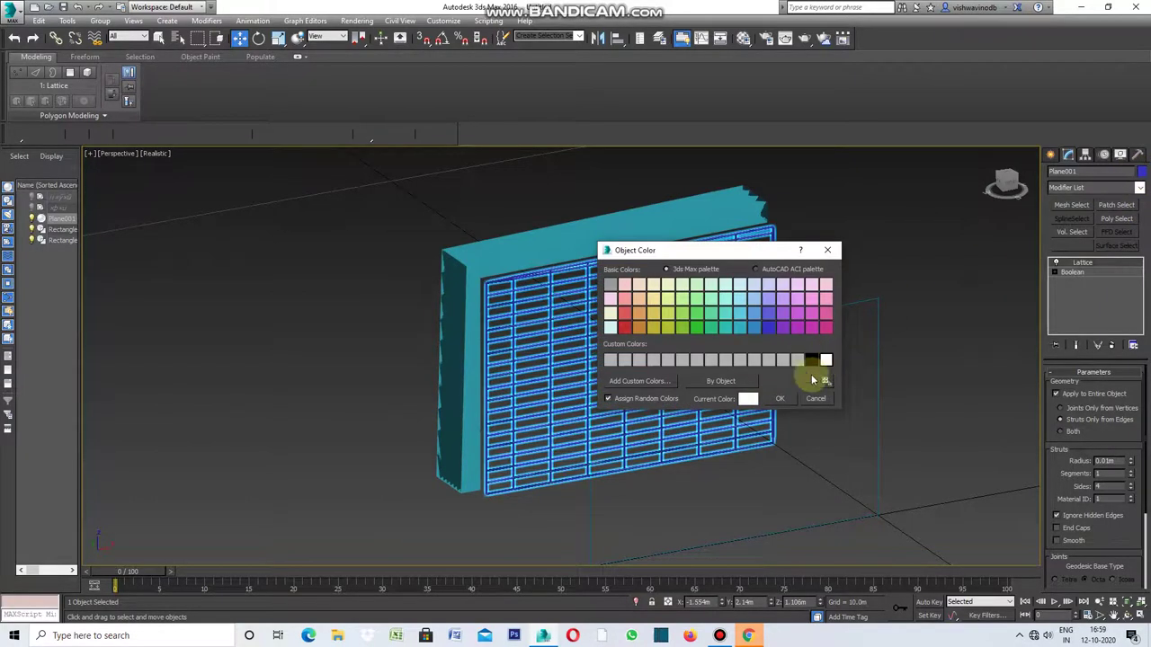
left_click(781, 398)
left_click(936, 398)
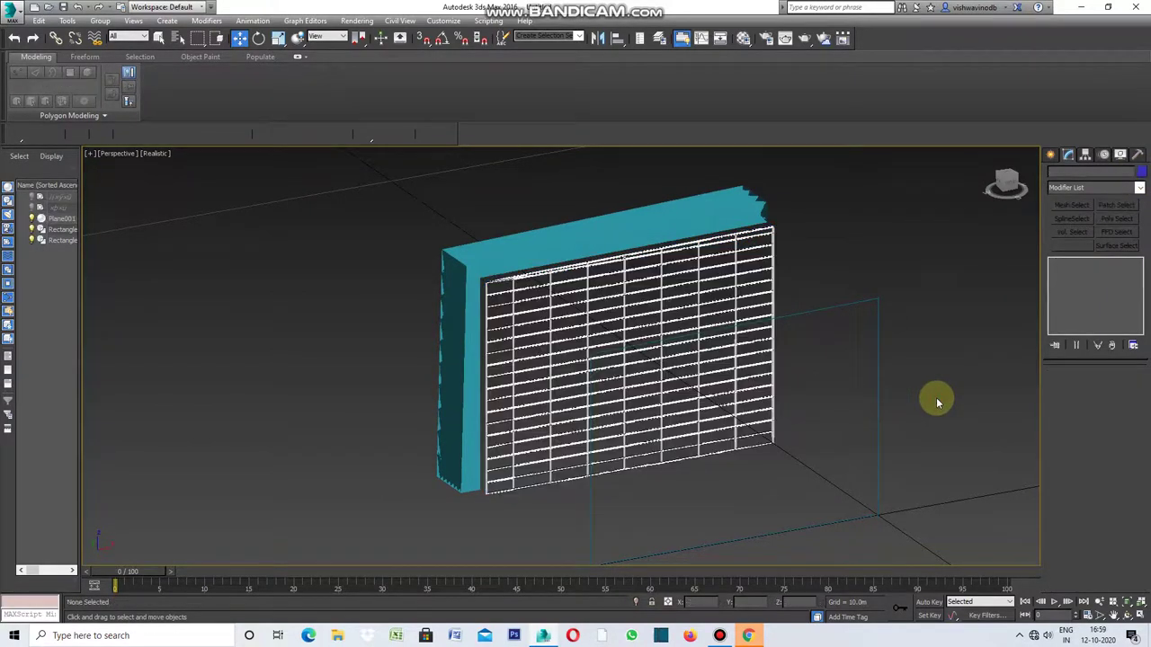
key("alt+w")
left_click(396, 257)
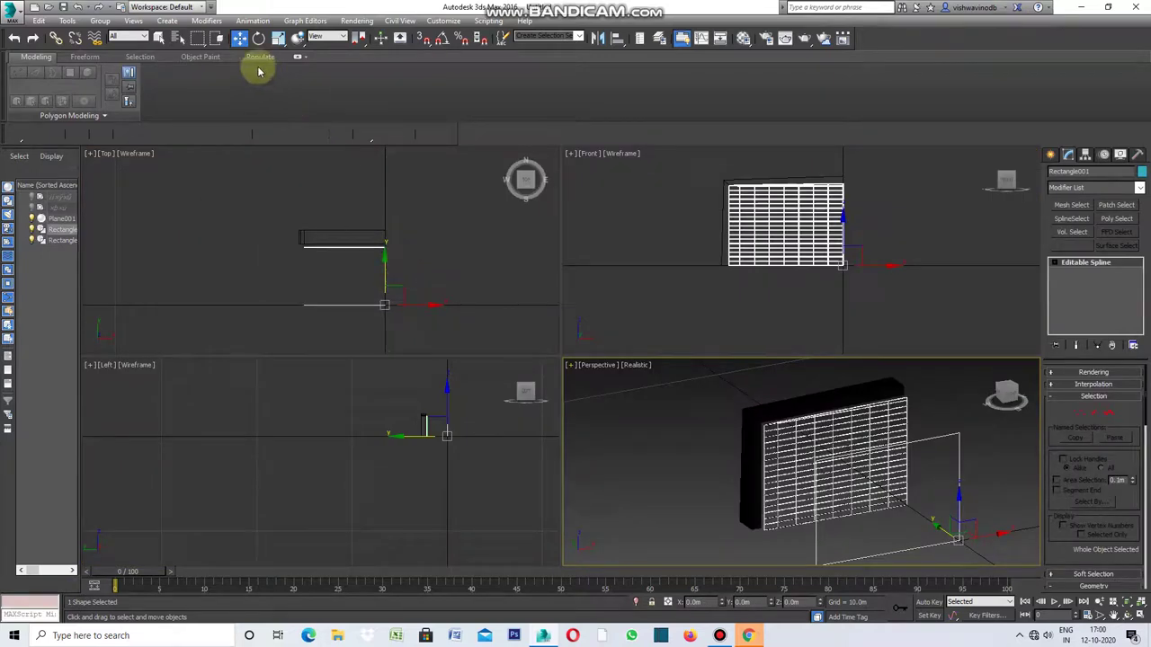
Move Rectangle001 along Y in Top view and Shift-clone a slightly offset copy.
left_click(430, 268)
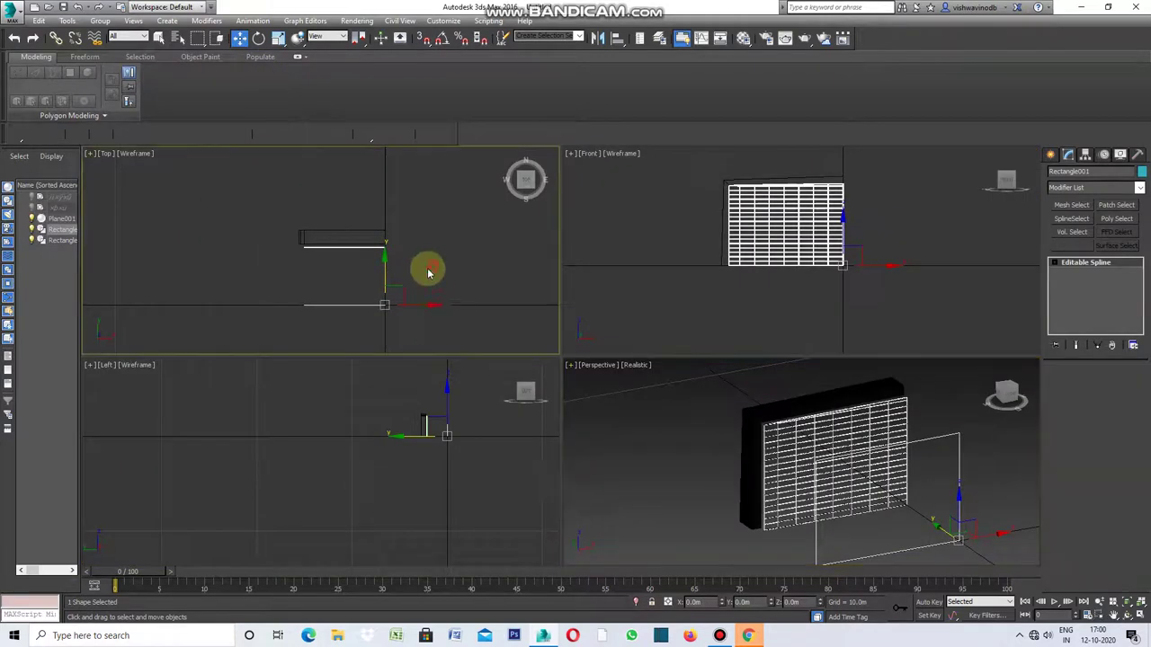
left_click(378, 304)
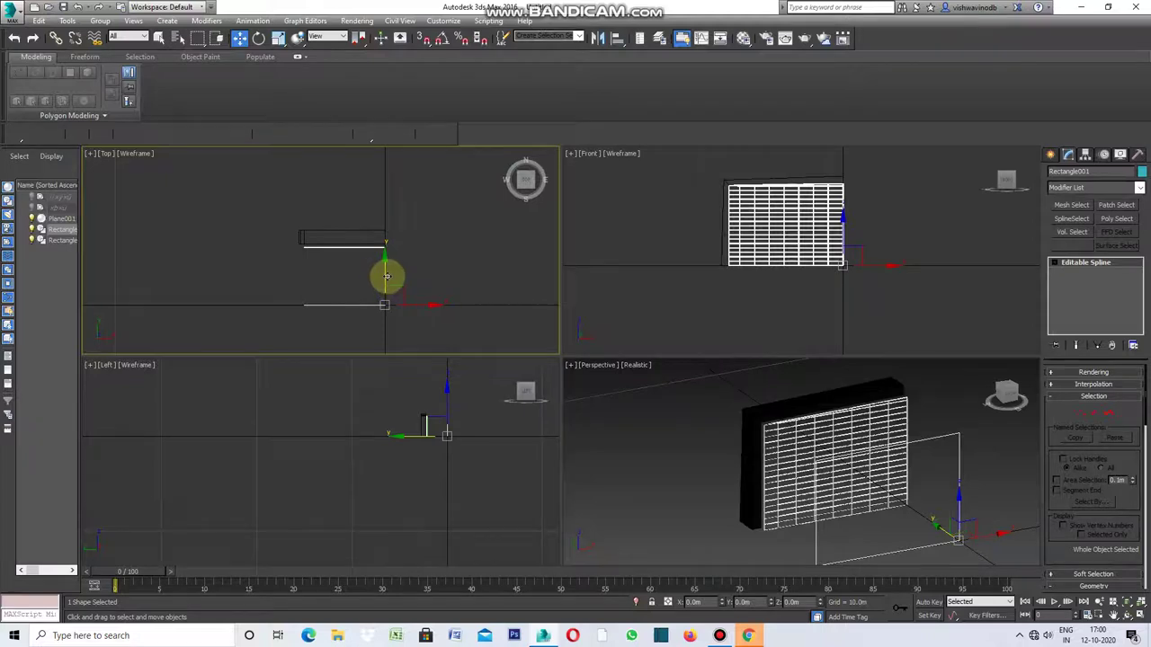
left_click_drag(384, 276, 390, 218)
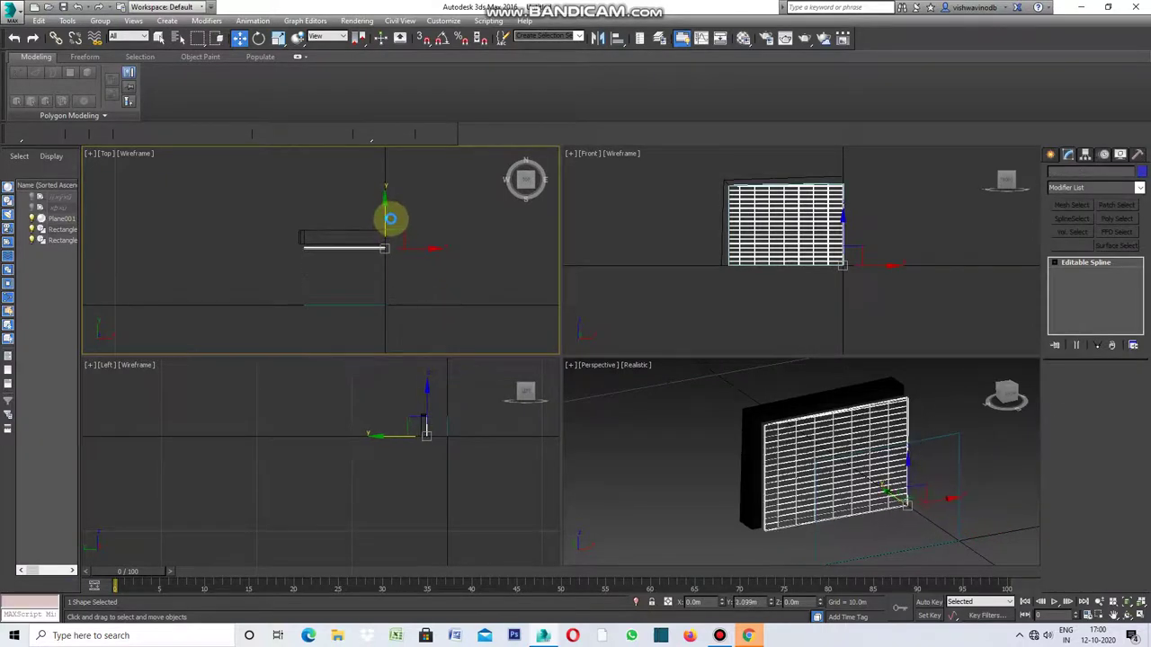
left_click_drag(390, 218, 392, 214)
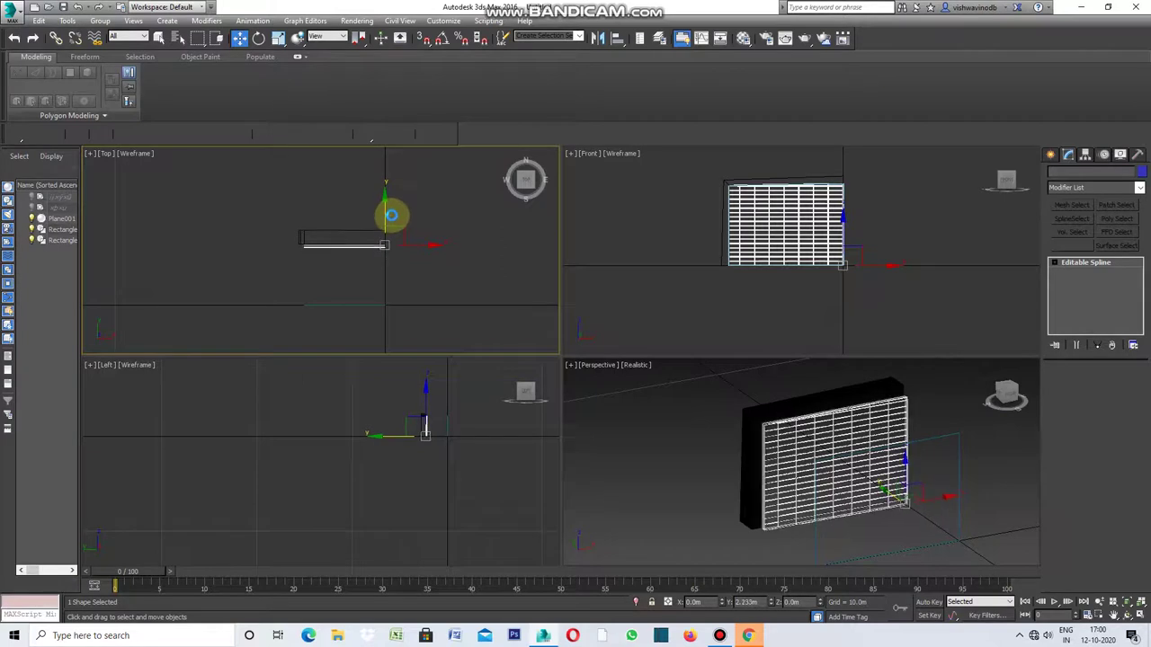
left_click_drag(391, 215, 392, 214)
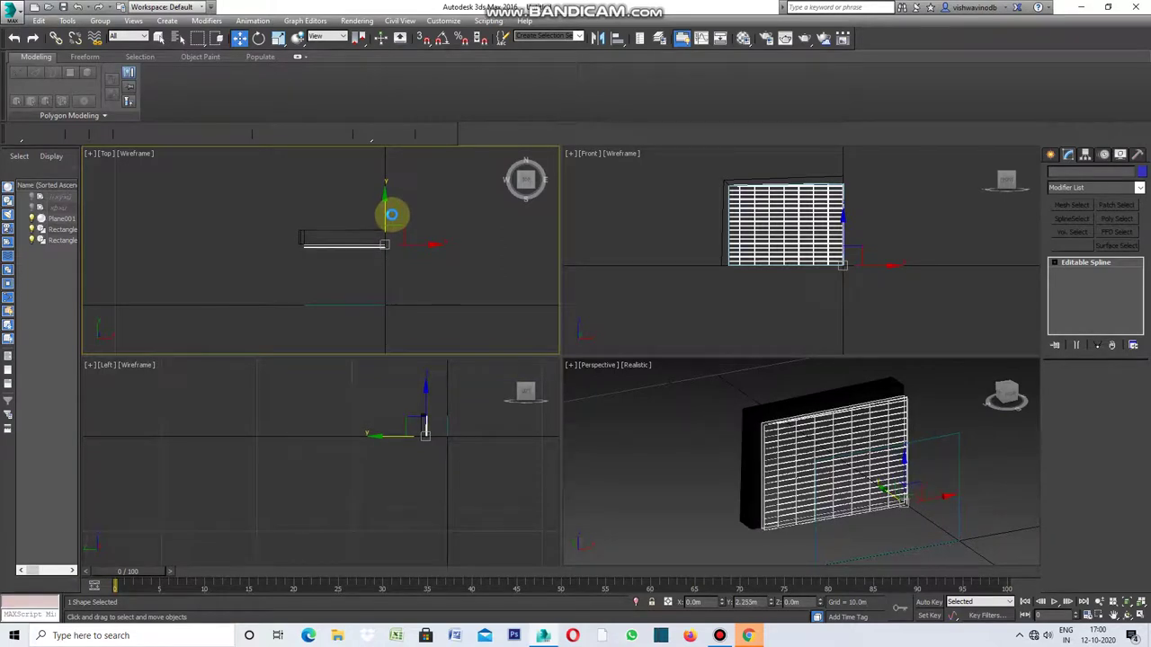
left_click(576, 368)
Move the lattice grille along Y to 2.324m to line up with the frame.
scroll(351, 239, "up", 3)
scroll(347, 243, "up", 2)
scroll(351, 261, "up", 2)
left_click(356, 265)
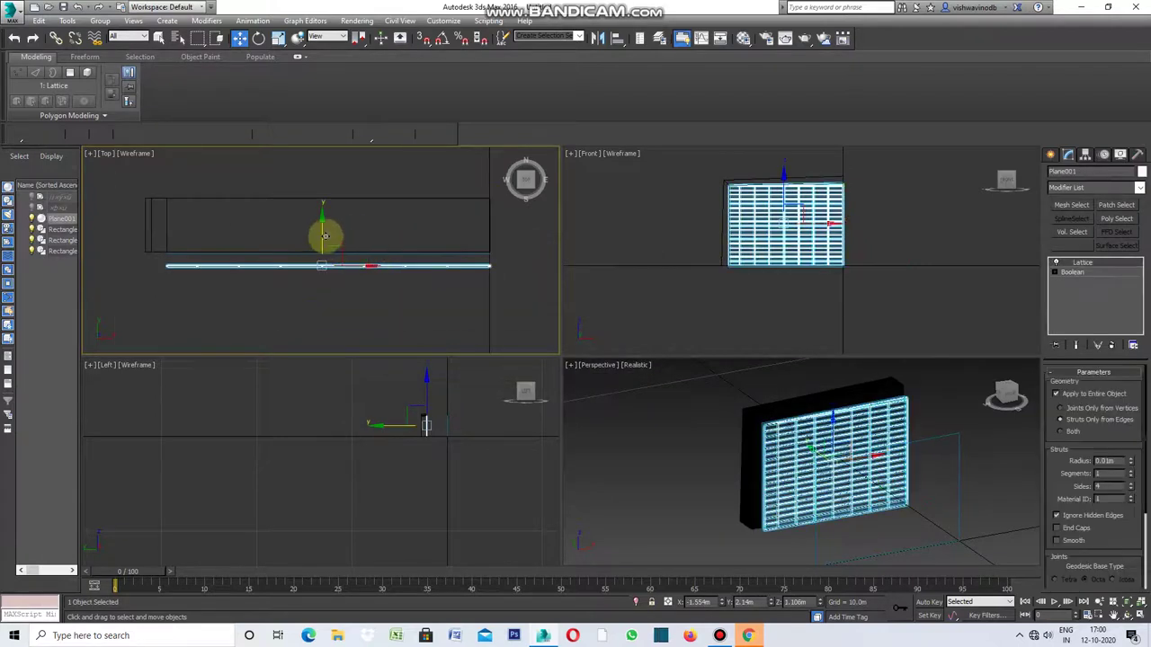
left_click_drag(322, 234, 320, 212)
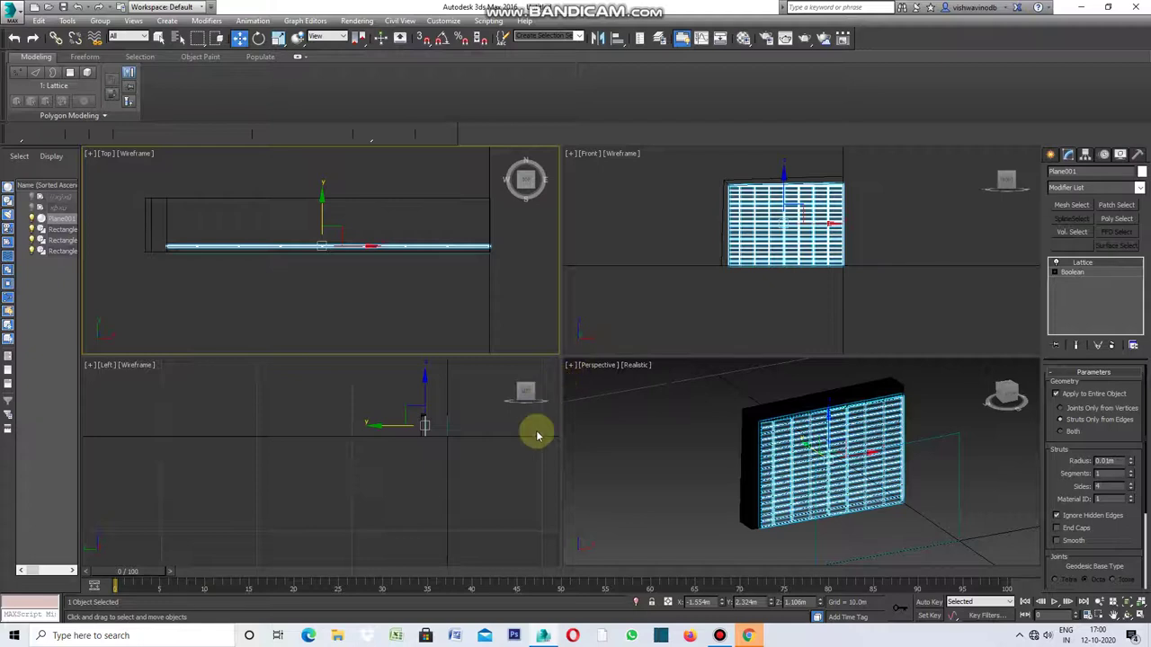
left_click(90, 368)
left_click(90, 368)
In a maximized, zoomed Left view, start a Line beside the panel's lower edge.
left_click(115, 378)
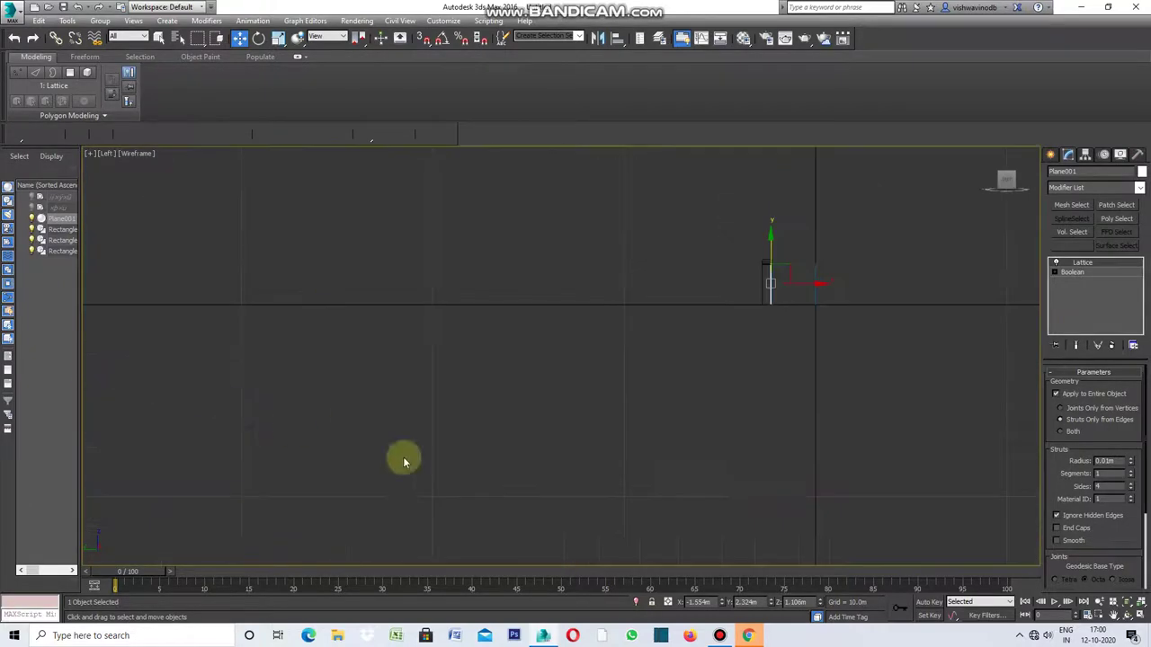
scroll(794, 282, "up", 4)
scroll(779, 297, "up", 3)
scroll(726, 364, "up", 3)
scroll(683, 346, "up", 2)
scroll(638, 343, "up", 2)
scroll(656, 360, "down", 2)
scroll(683, 351, "up", 1)
scroll(675, 349, "up", 1)
scroll(659, 359, "up", 2)
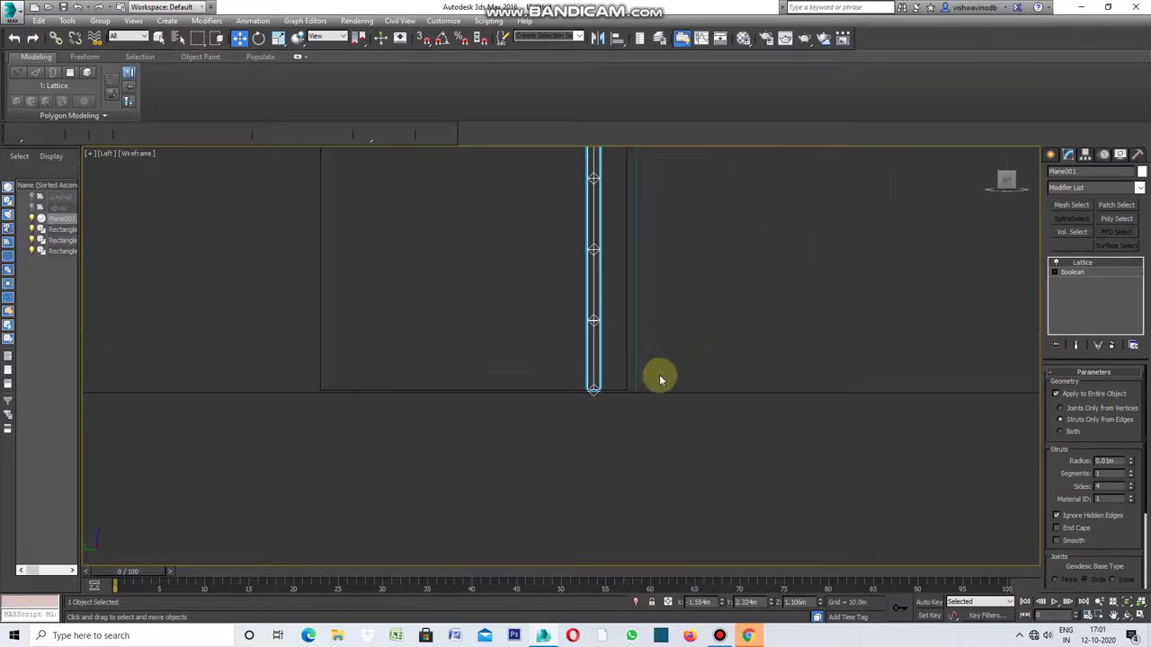
left_click(1051, 156)
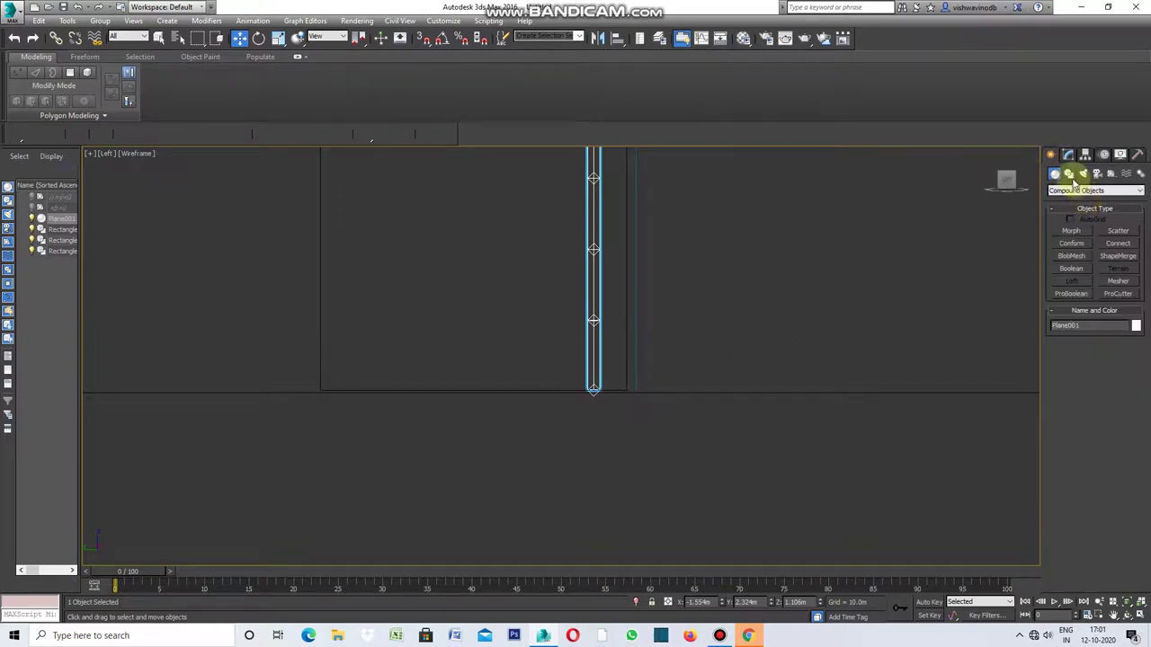
left_click(1070, 177)
left_click(1070, 241)
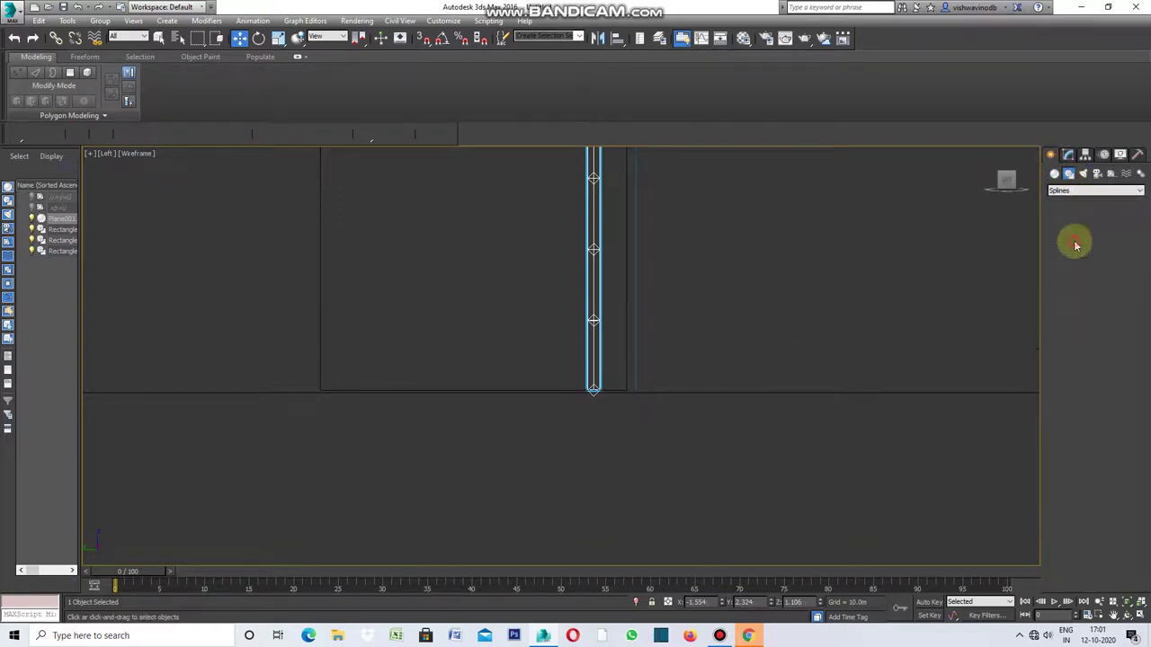
scroll(588, 383, "up", 1)
scroll(588, 383, "up", 1)
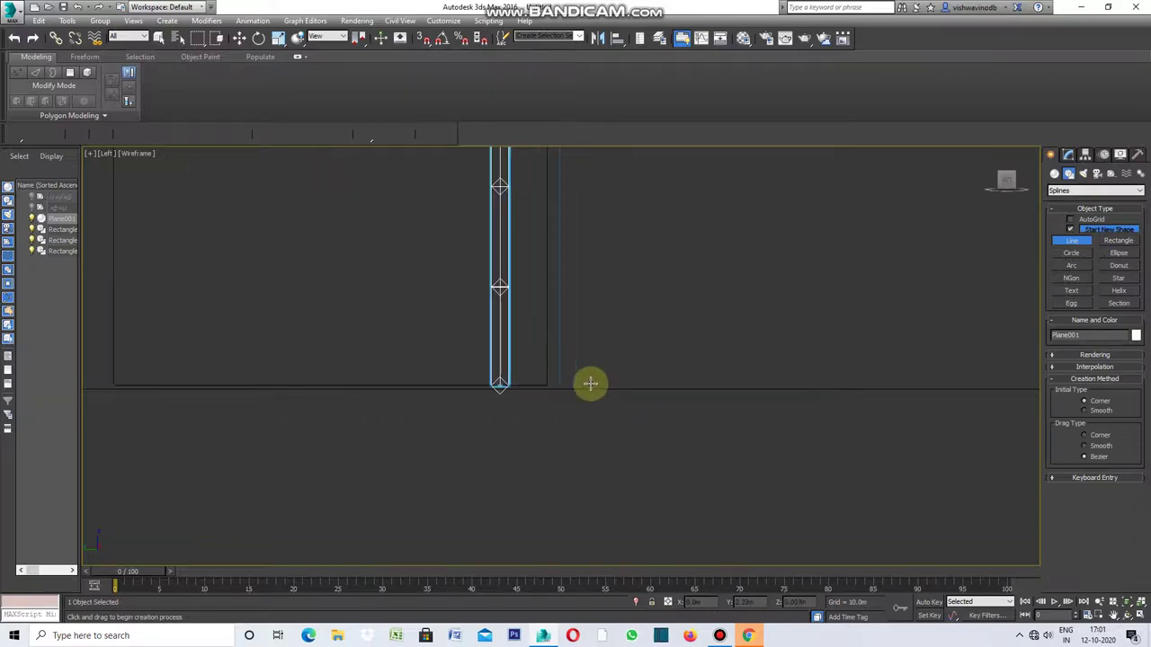
left_click(518, 362)
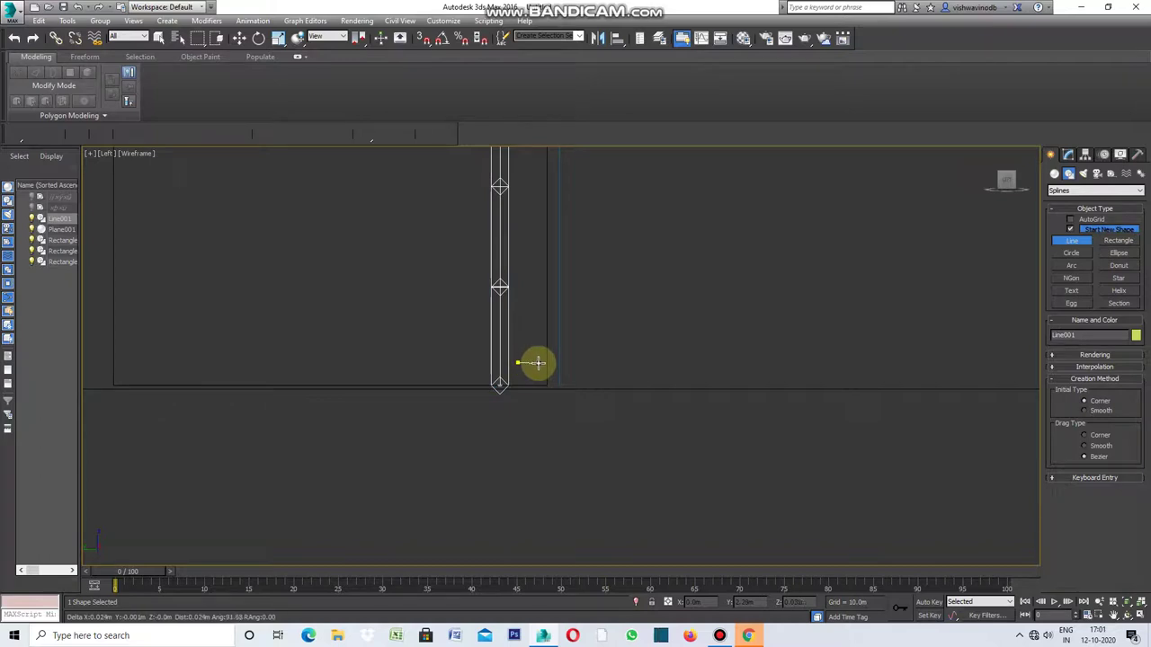
Place stepped points right, down, right, down, left and up, then end Line001.
scroll(535, 362, "up", 1)
scroll(529, 362, "up", 1)
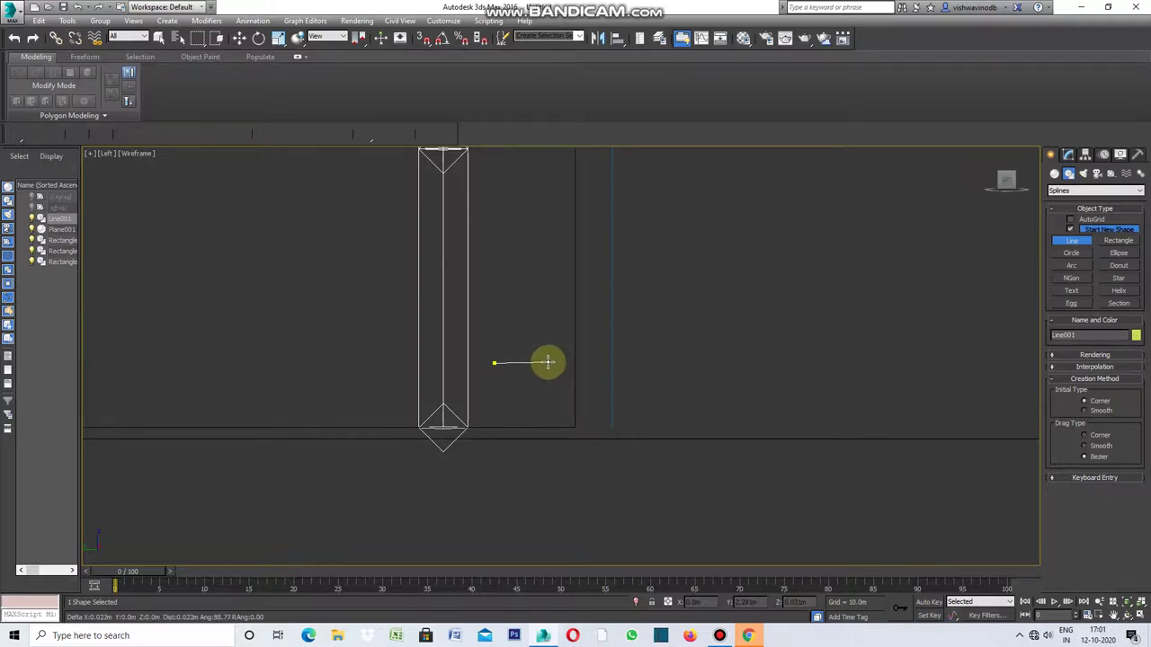
left_click(544, 363)
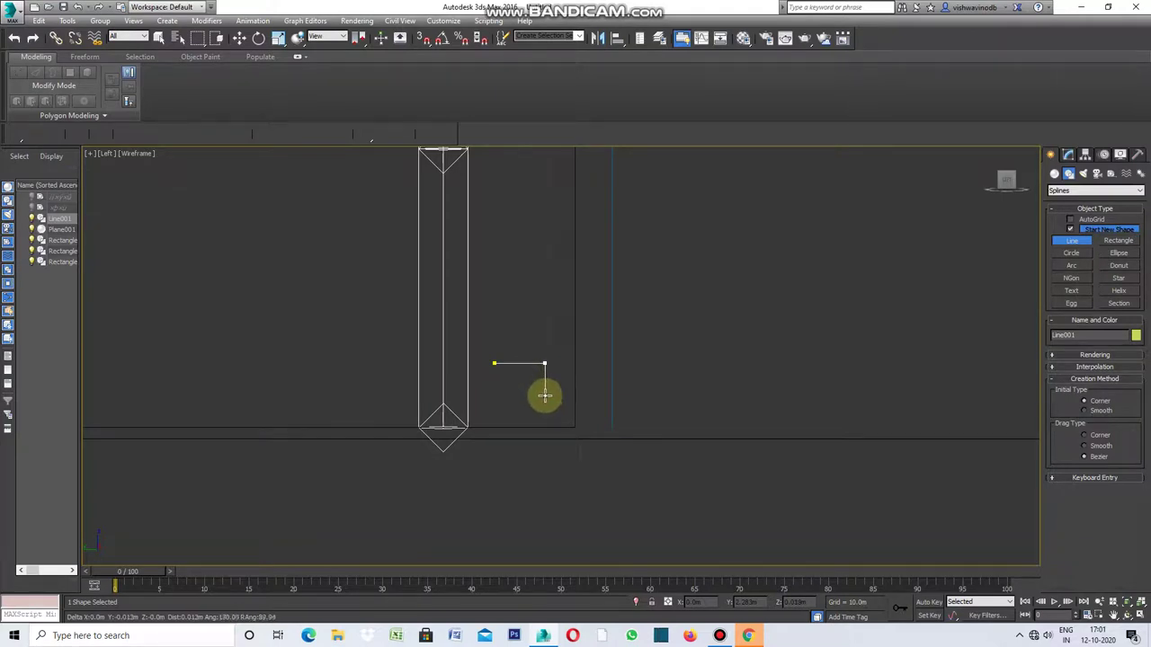
left_click(544, 395)
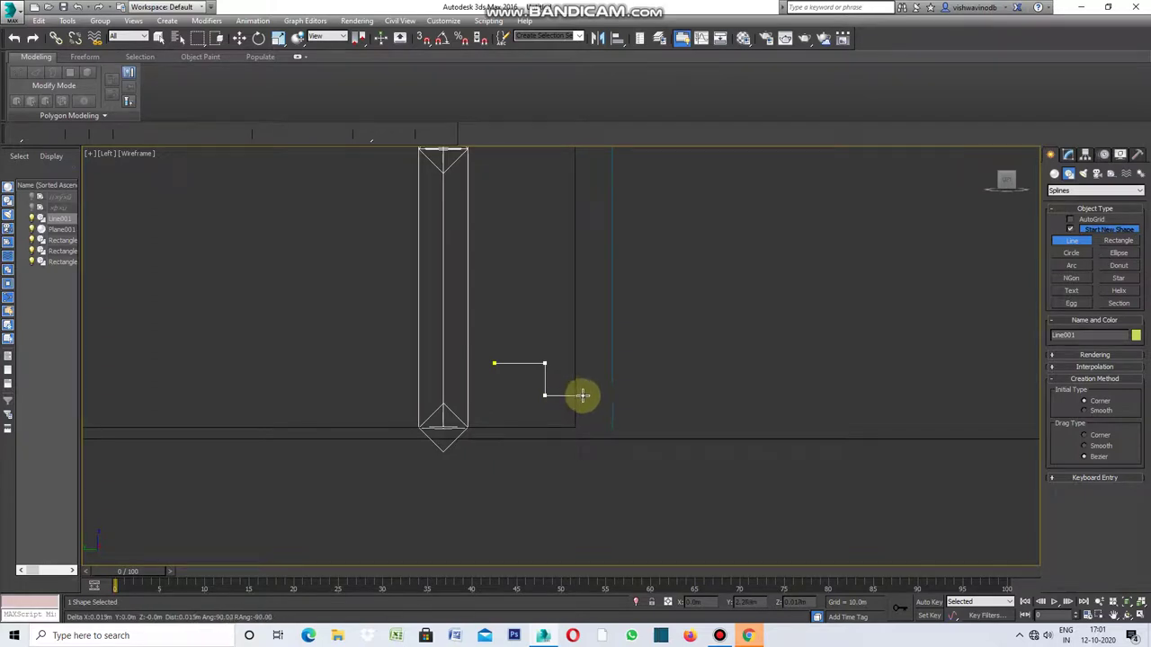
left_click(582, 395)
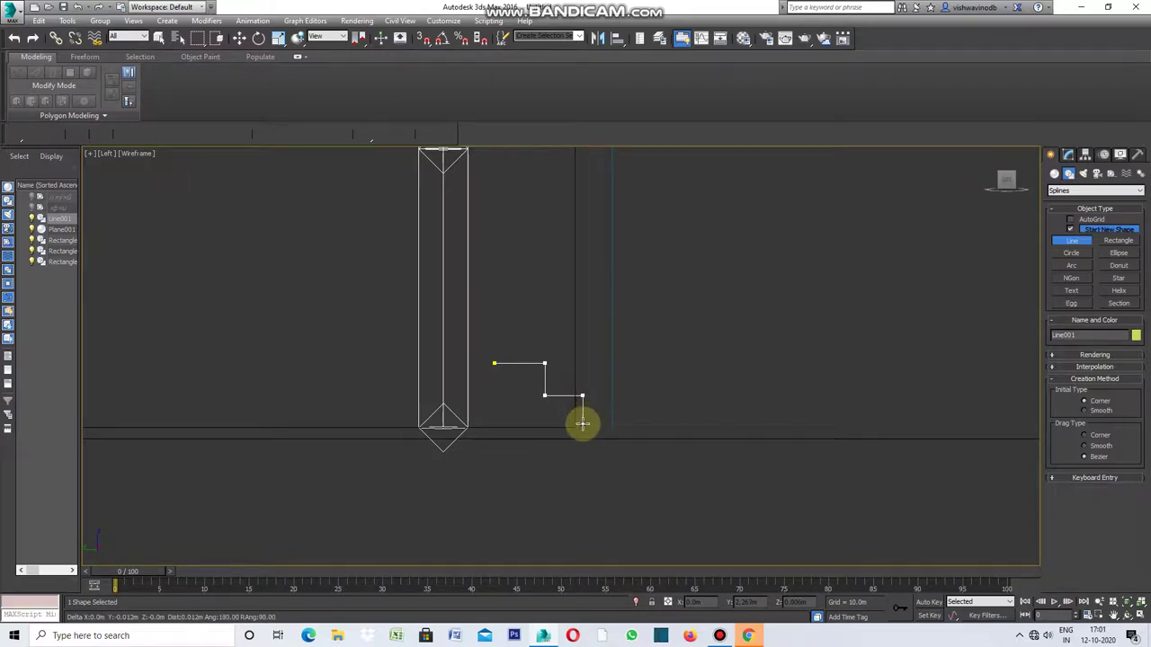
left_click(583, 426)
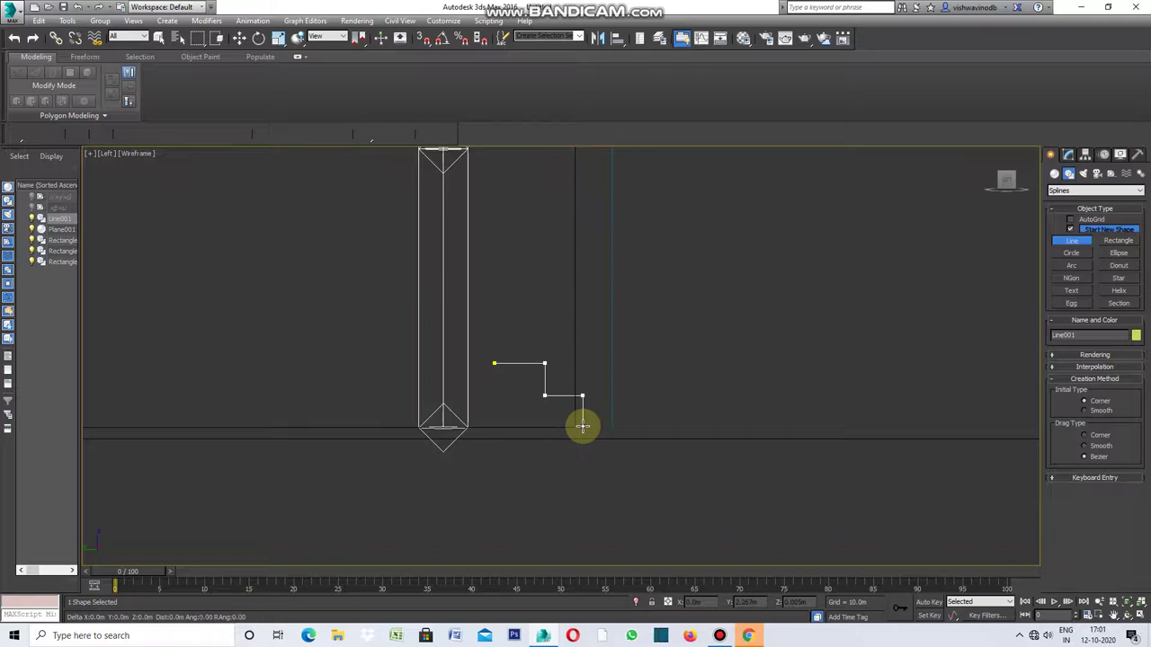
left_click(498, 426)
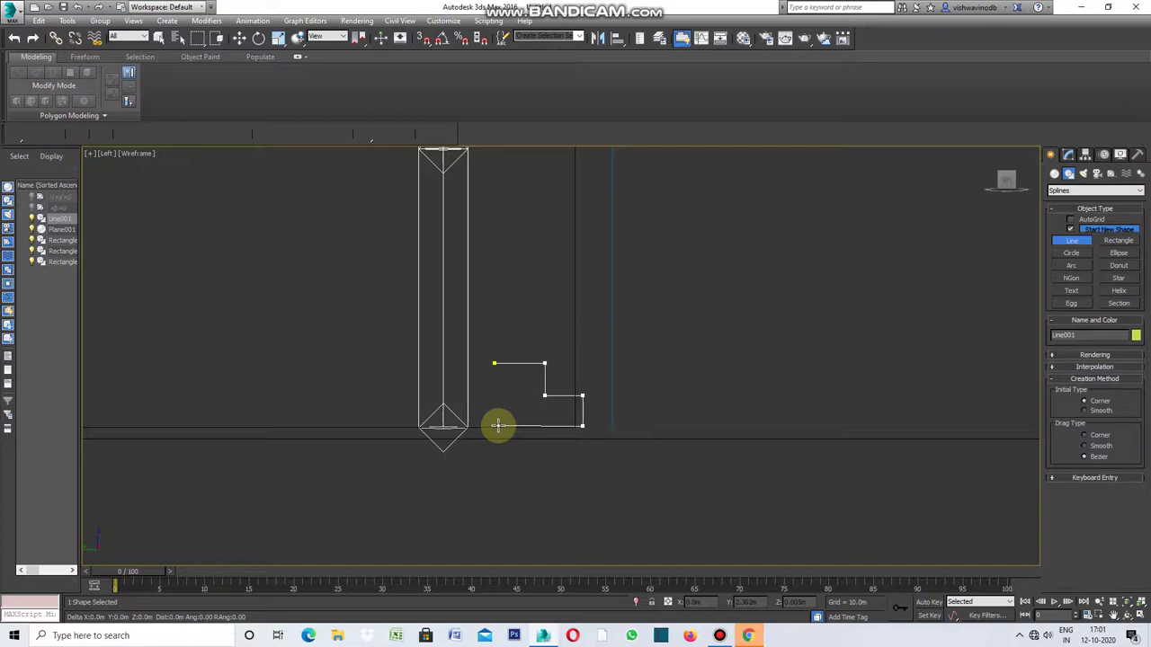
left_click(498, 377)
right_click(498, 377)
scroll(524, 390, "up", 1)
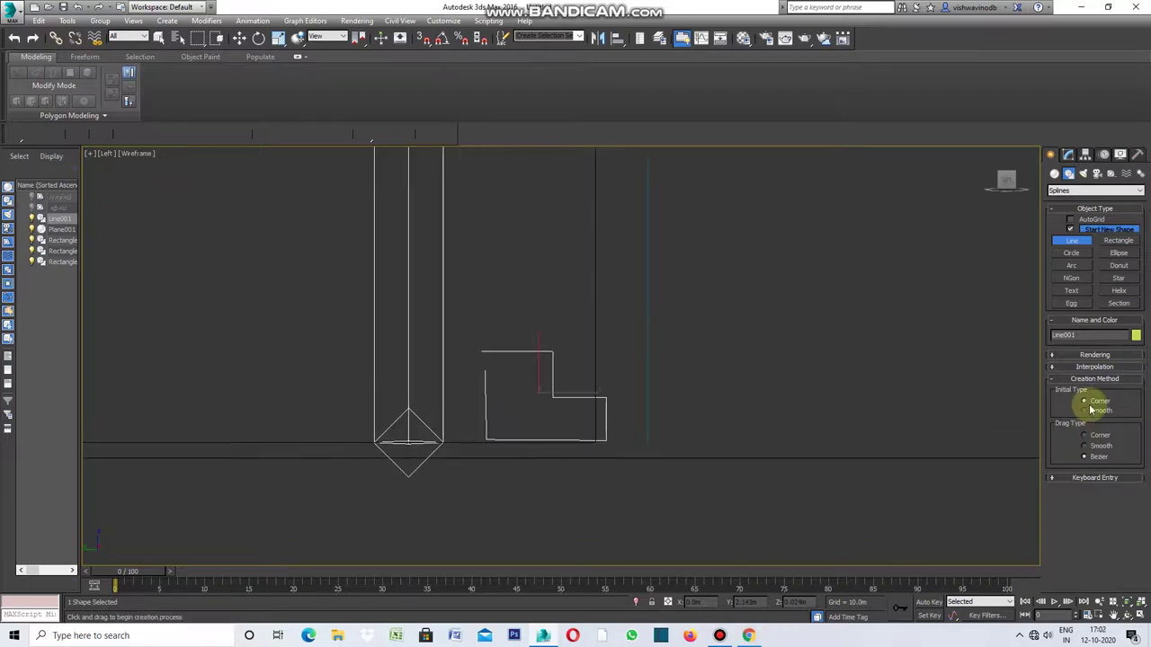
Fillet Line001's lower-right and upper-right corner vertices into smooth curves.
left_click(1068, 155)
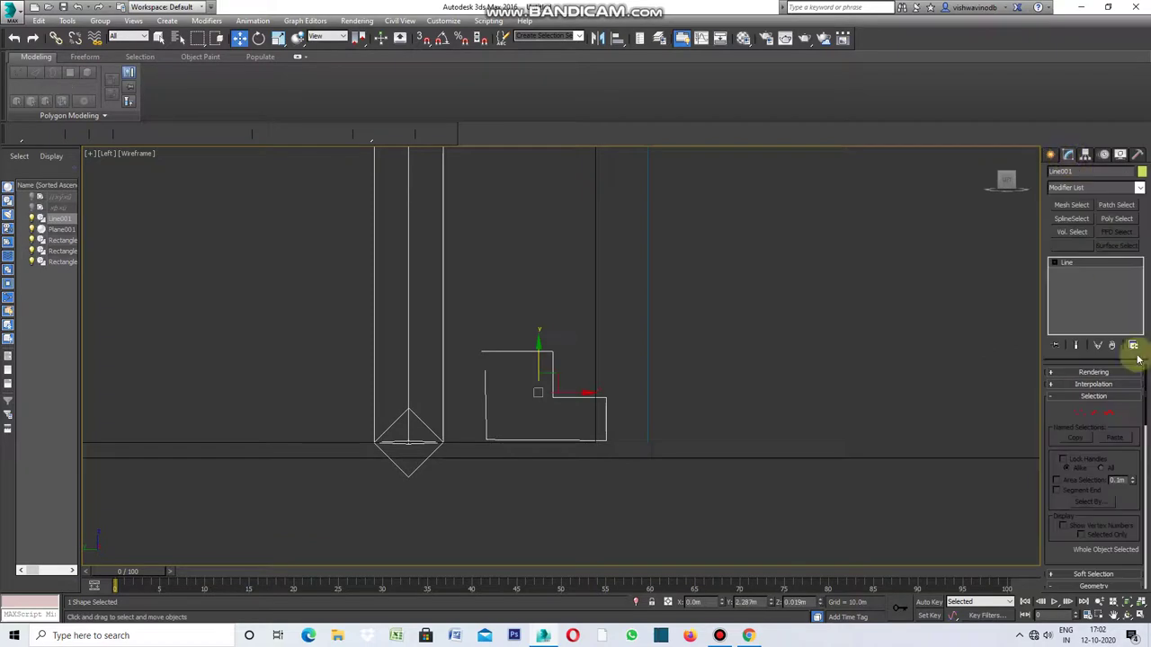
left_click(1079, 412)
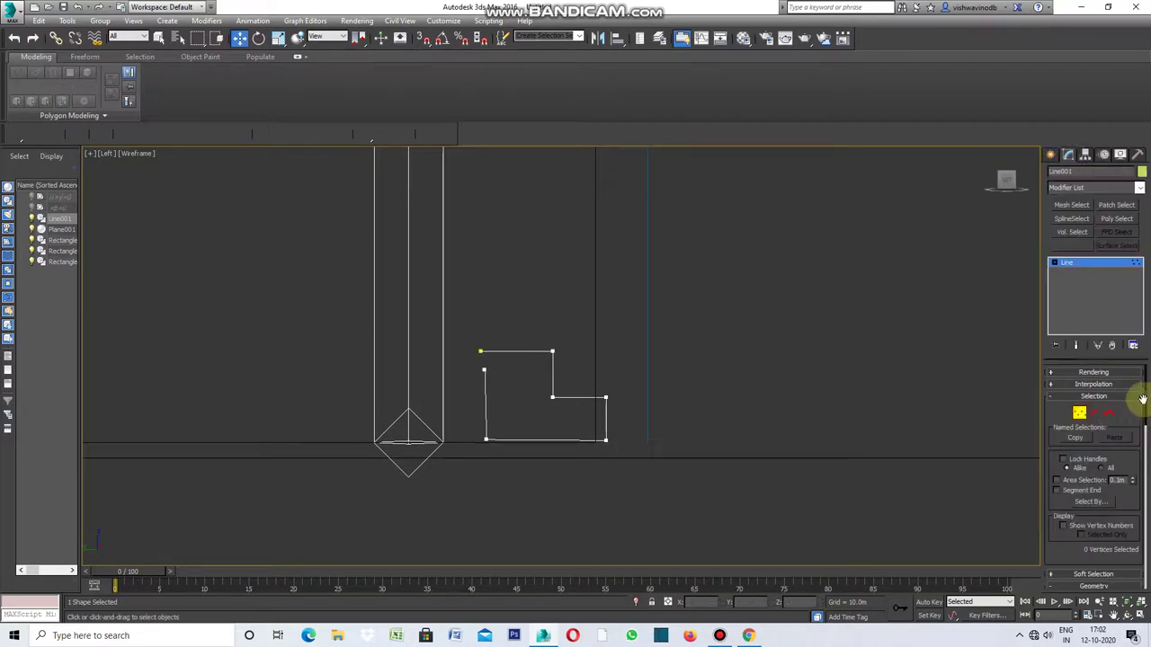
left_click_drag(1146, 405, 1146, 473)
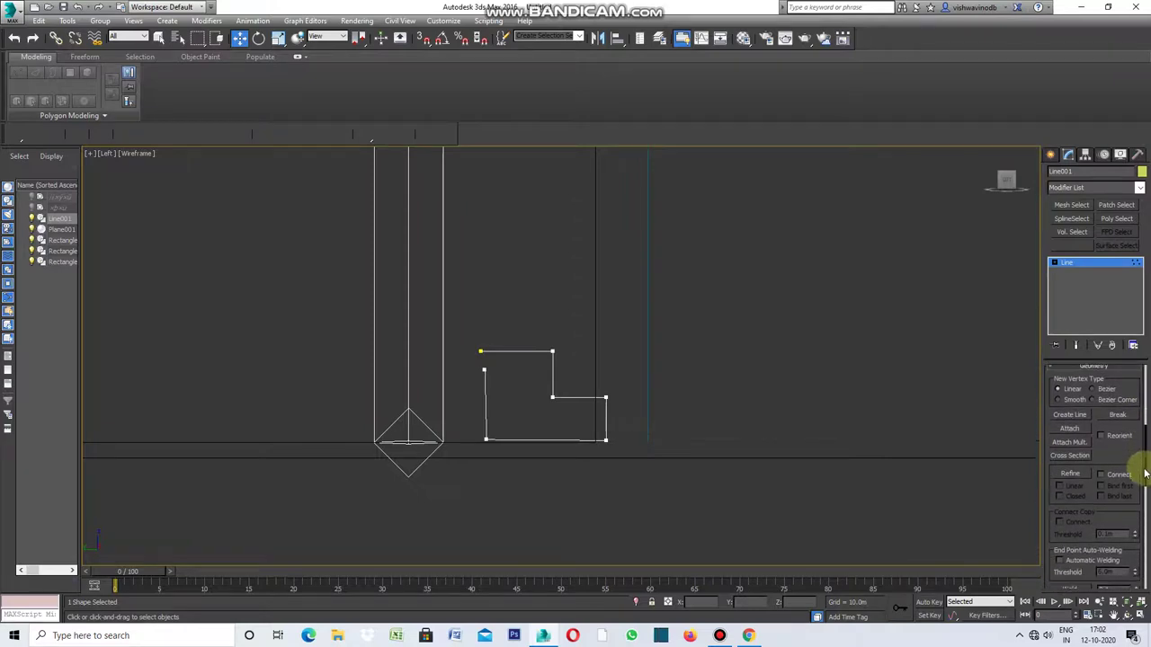
left_click_drag(1145, 474, 1147, 524)
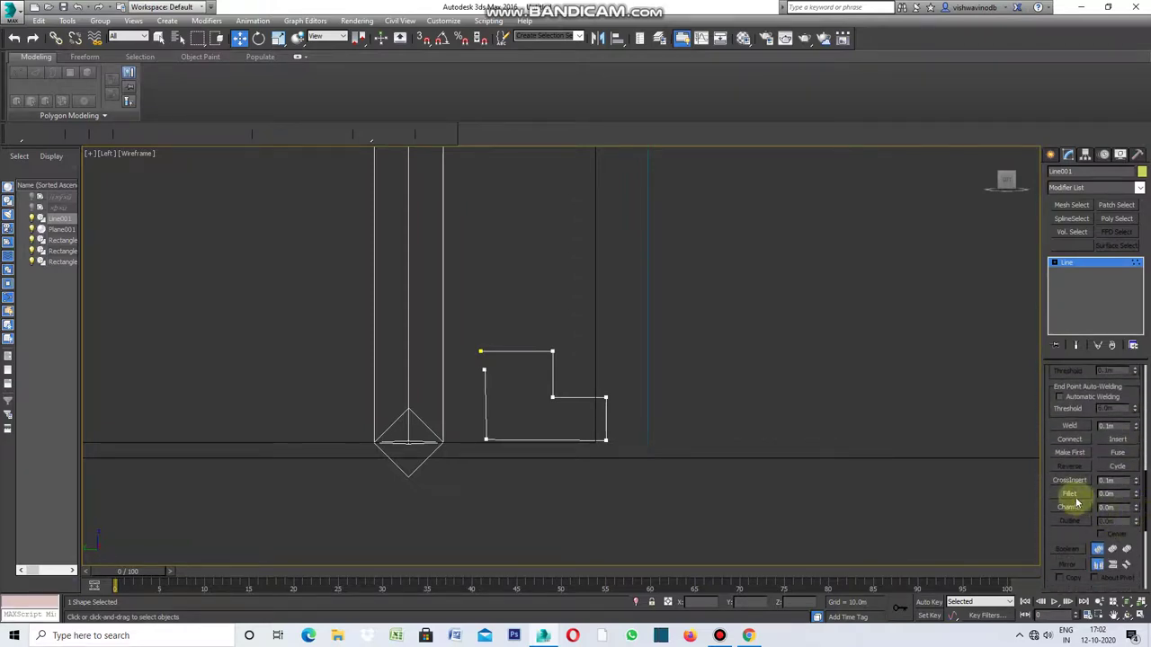
left_click(1076, 495)
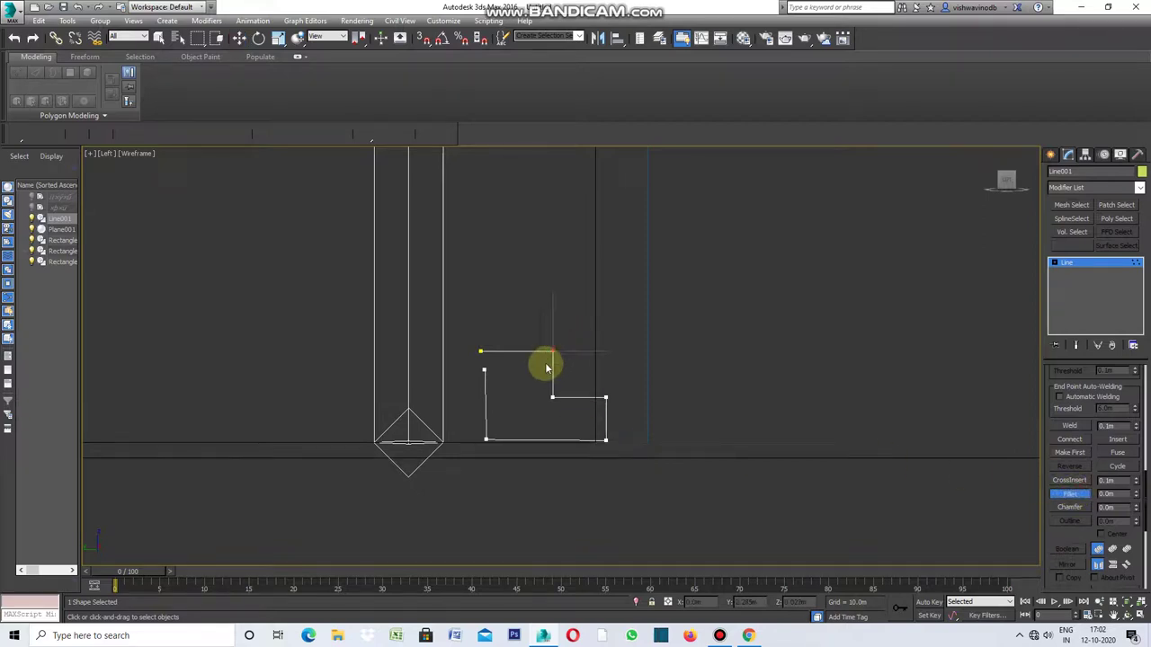
left_click(600, 403)
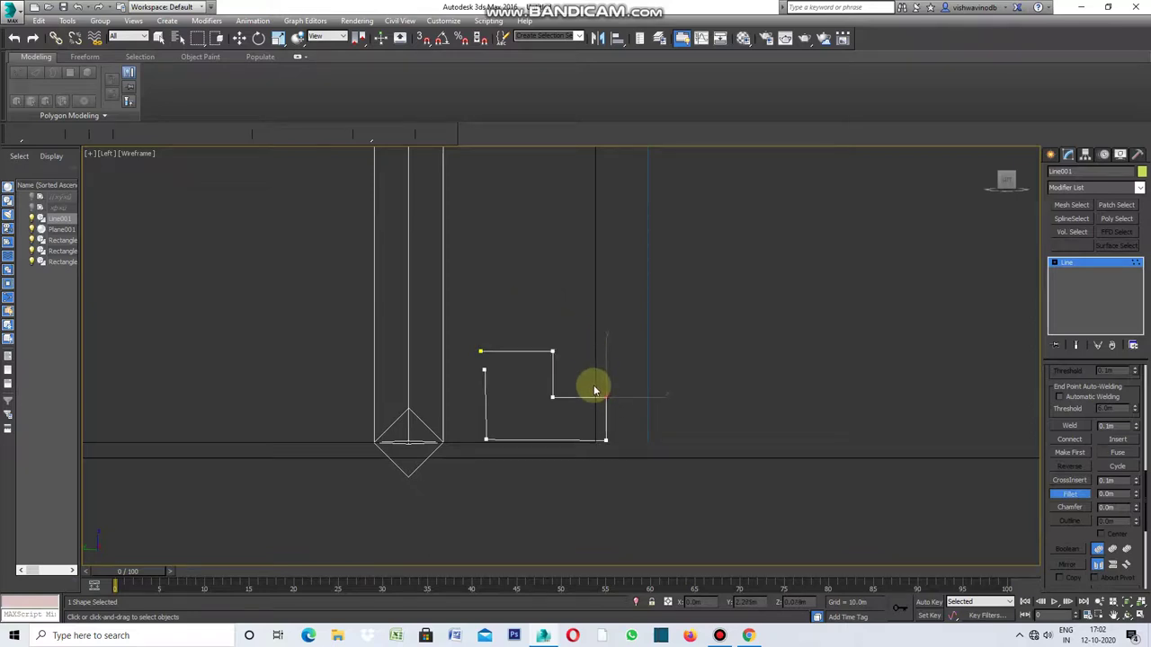
left_click_drag(607, 395, 629, 376)
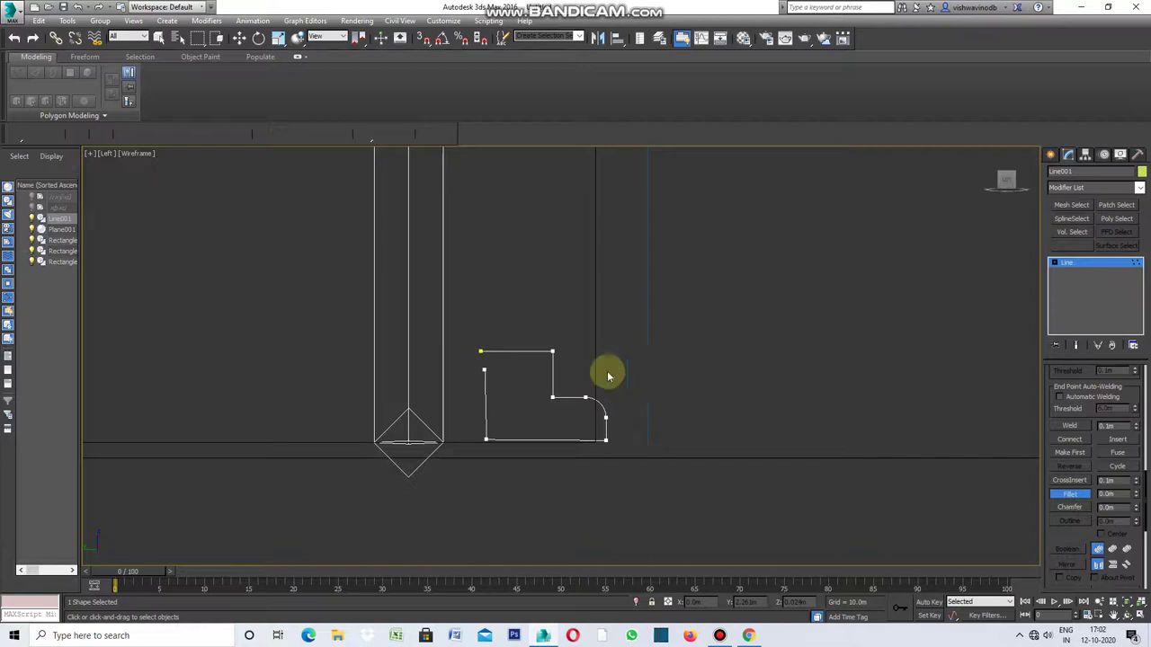
mouse_move(566, 334)
left_mouse_down()
mouse_move(543, 373)
mouse_move(602, 322)
left_mouse_up()
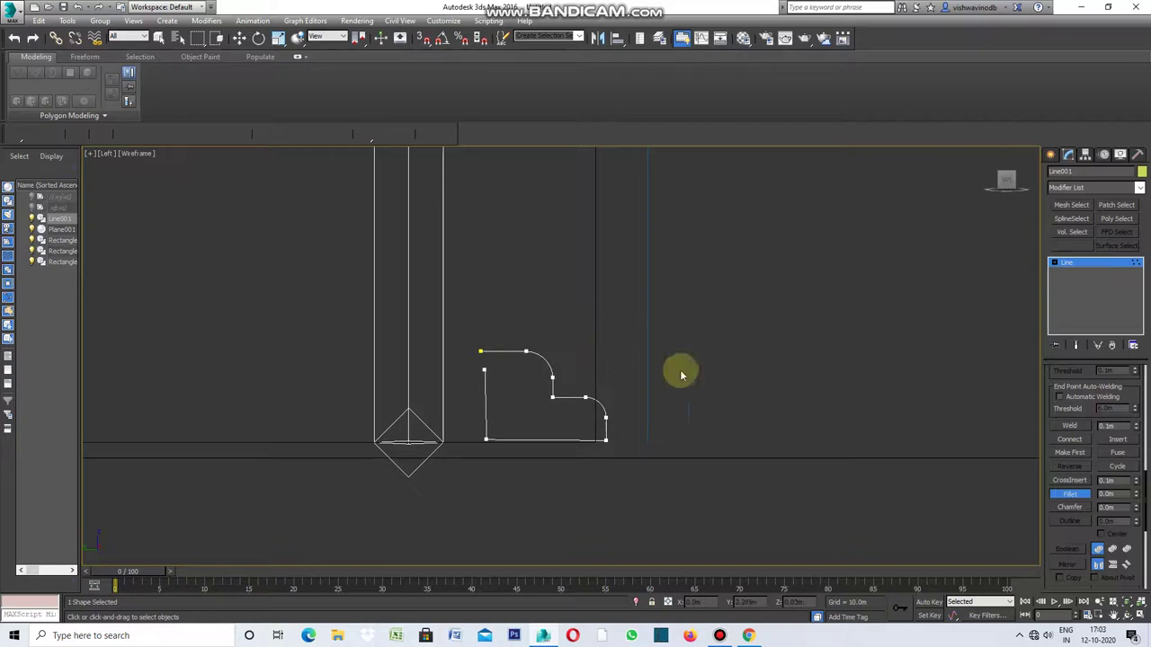
left_click(1050, 155)
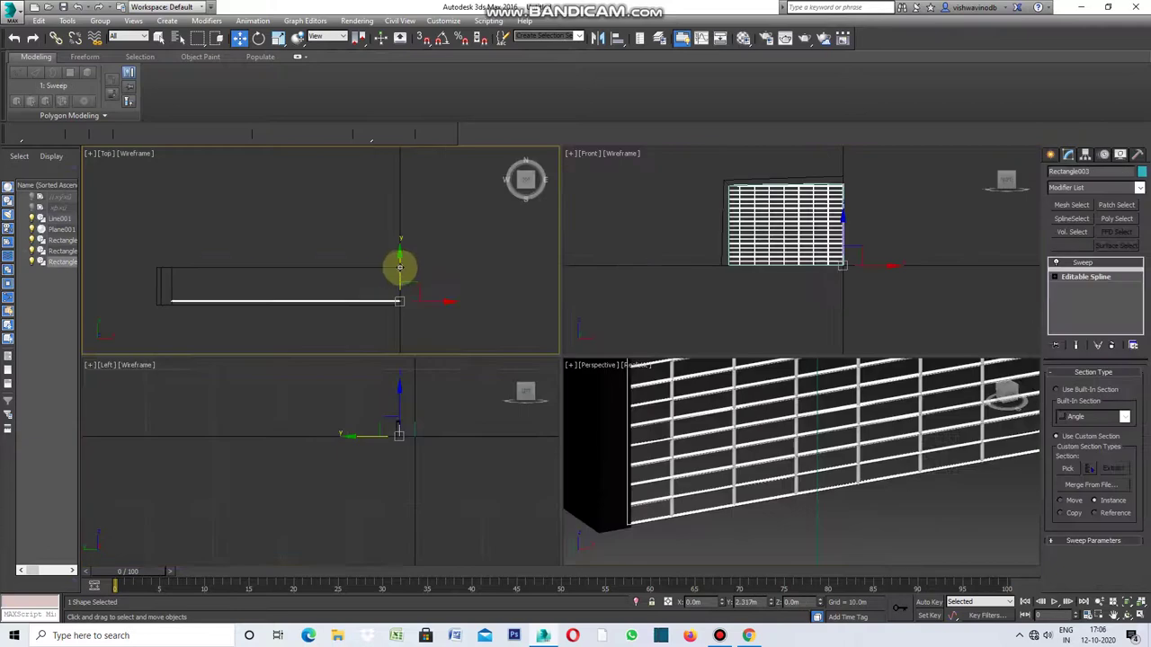
Nudge Rectangle003 down in Top view and sweep it with Line001 as custom section.
left_click_drag(400, 267, 404, 273)
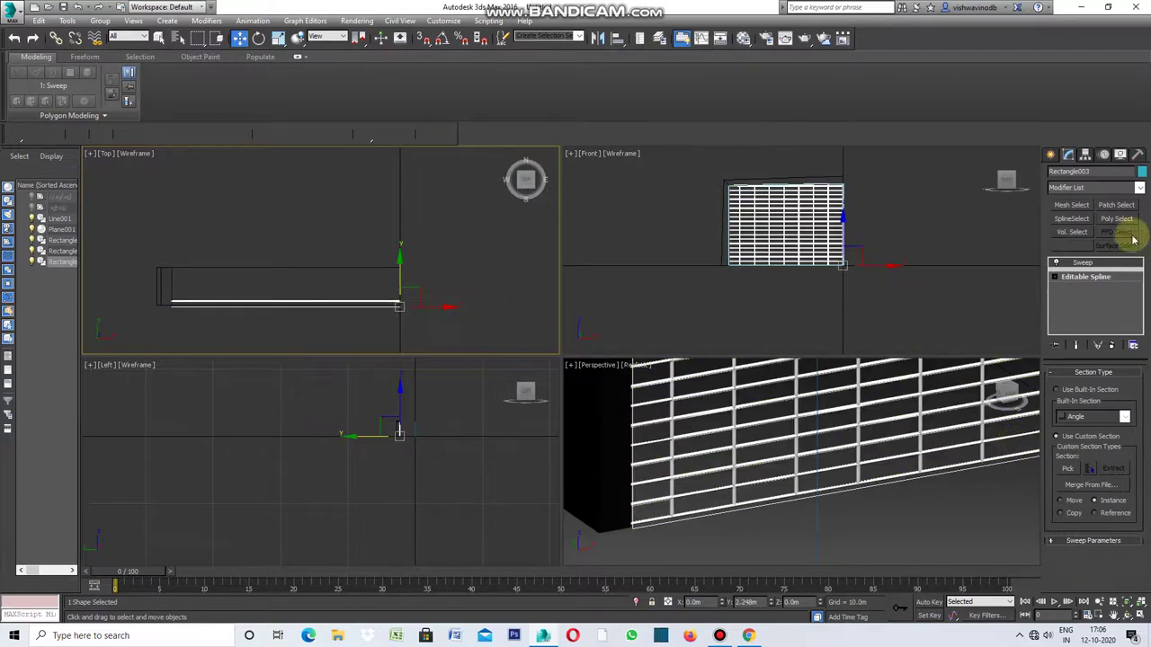
left_click(1139, 188)
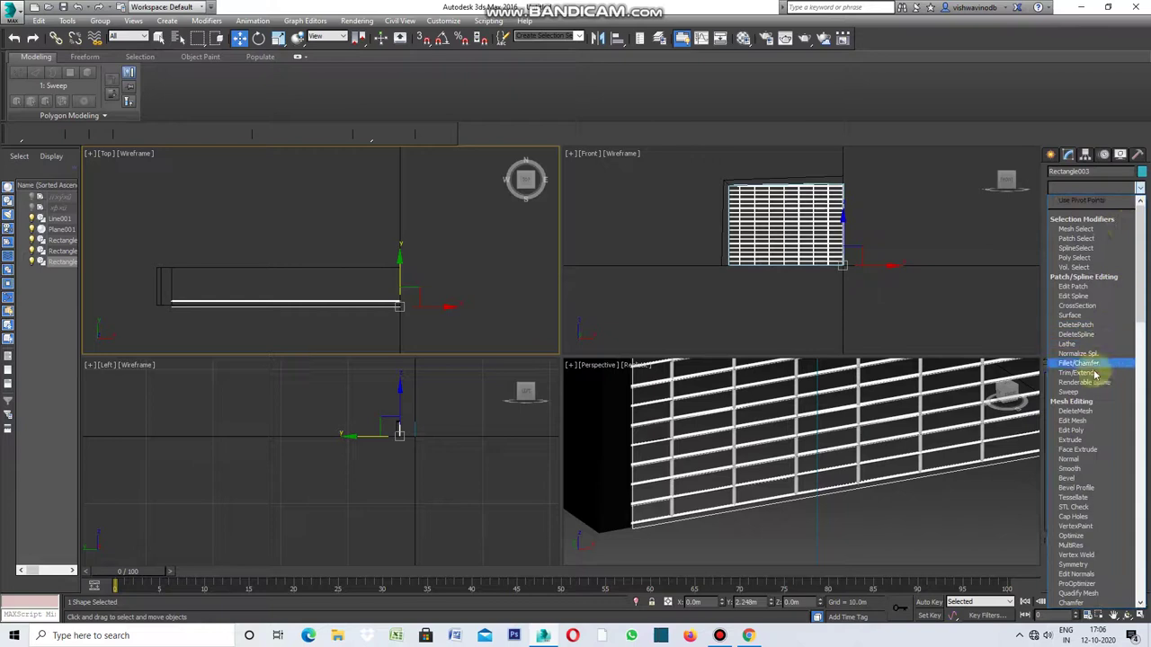
left_click(1088, 397)
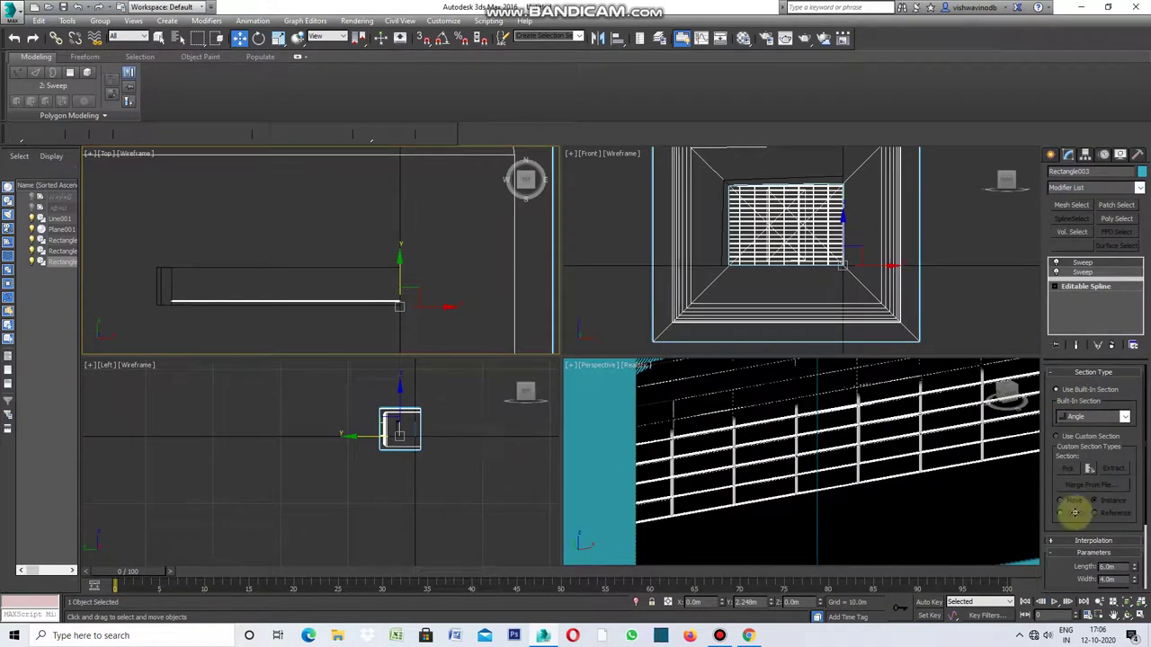
left_click(1057, 438)
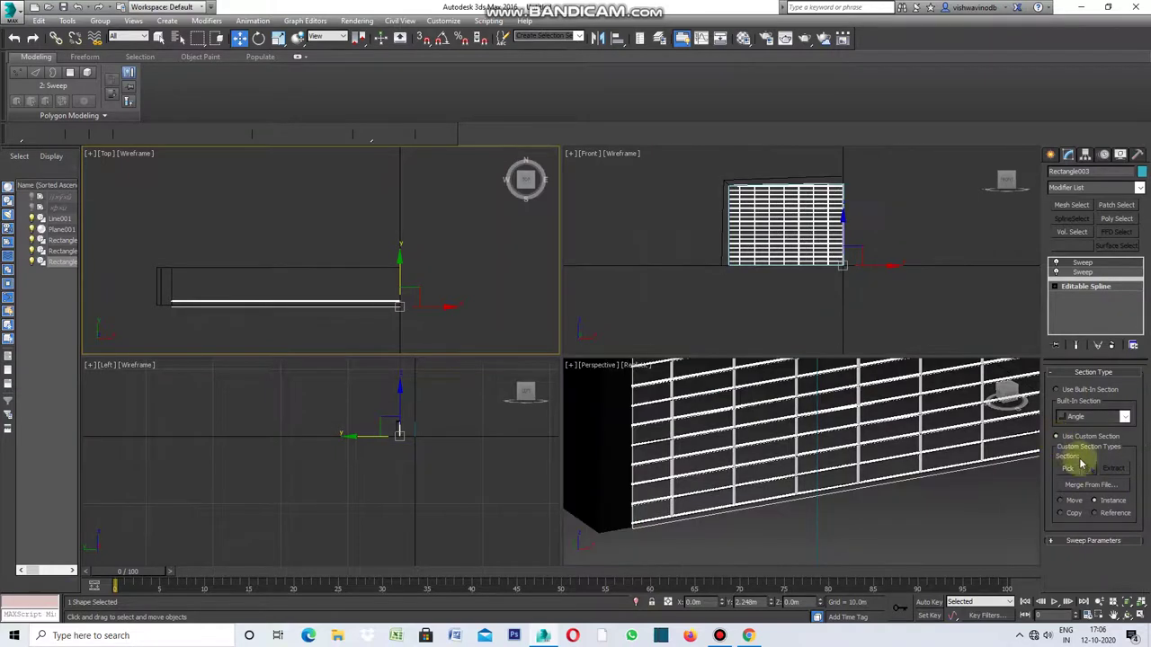
left_click(1069, 470)
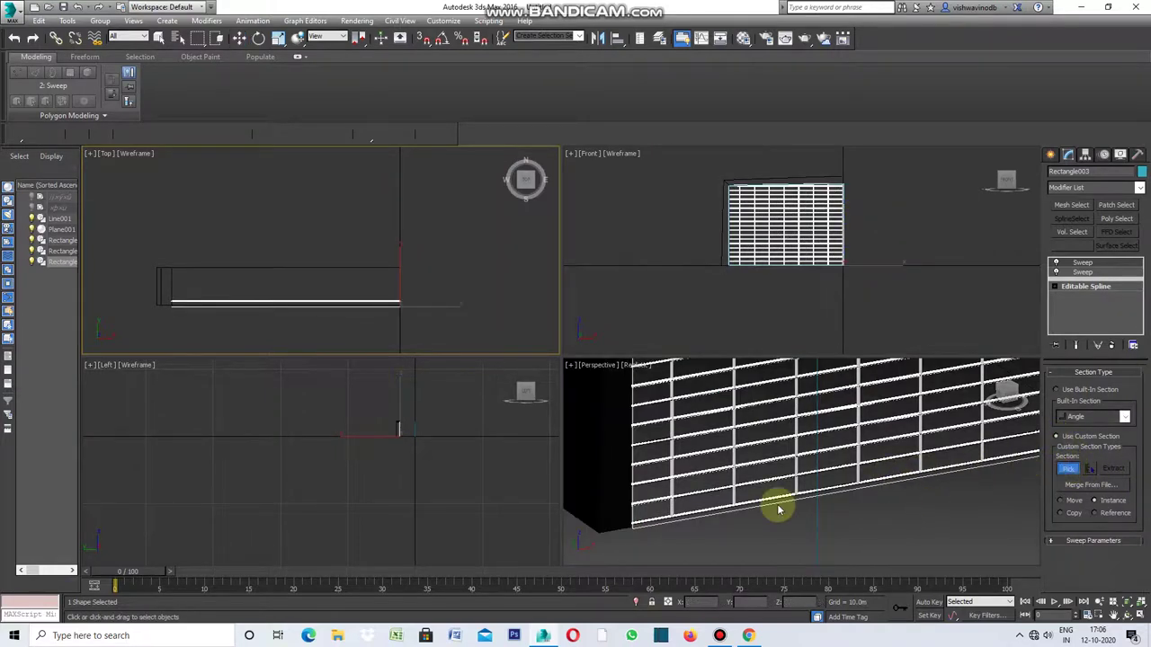
scroll(414, 447, "up", 2)
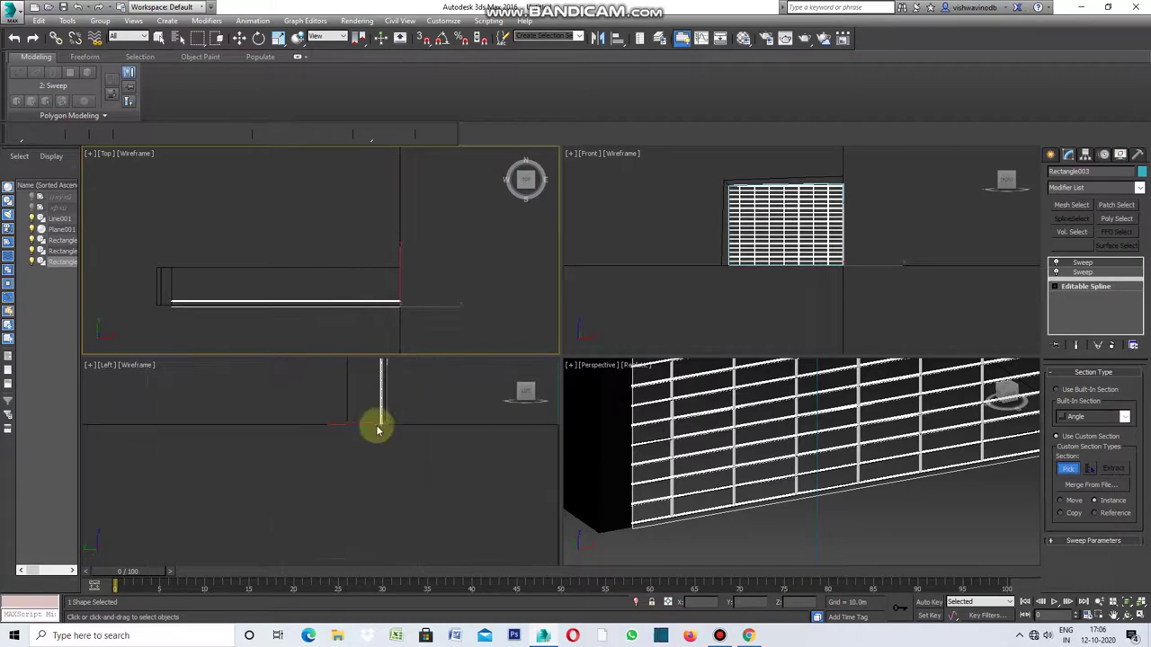
scroll(386, 422, "up", 2)
scroll(414, 436, "up", 3)
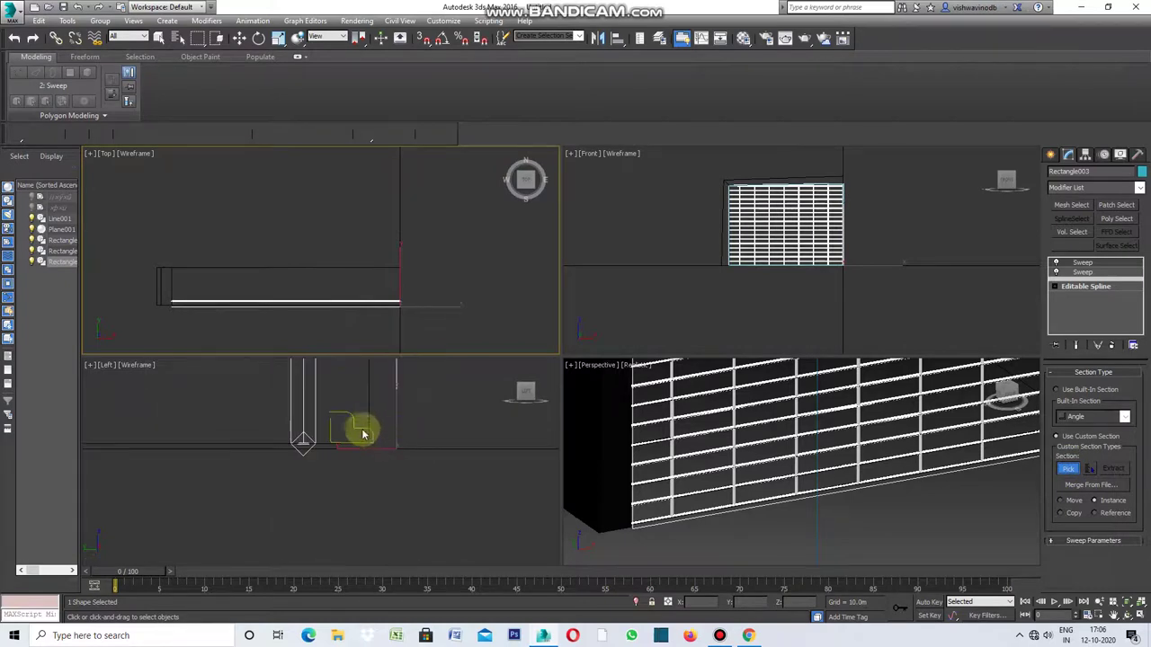
left_click(360, 427)
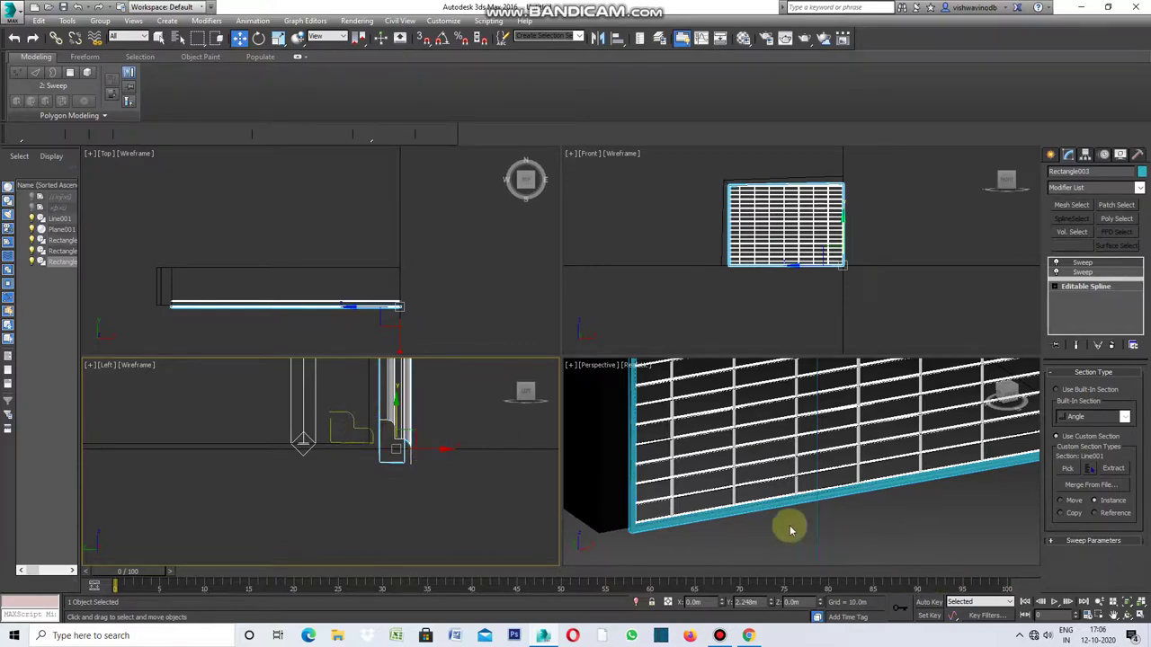
scroll(665, 534, "down", 3)
scroll(665, 534, "down", 3)
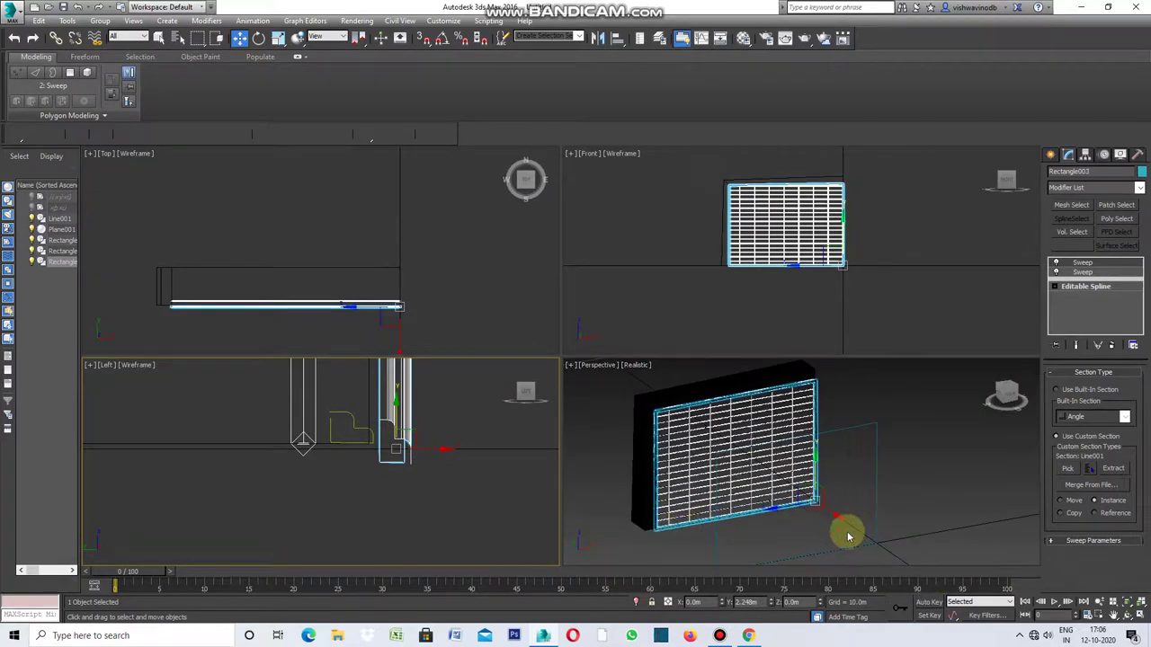
left_click(939, 421)
Maximize and zoom into the Perspective view with Edged Faces shown.
left_click(571, 365)
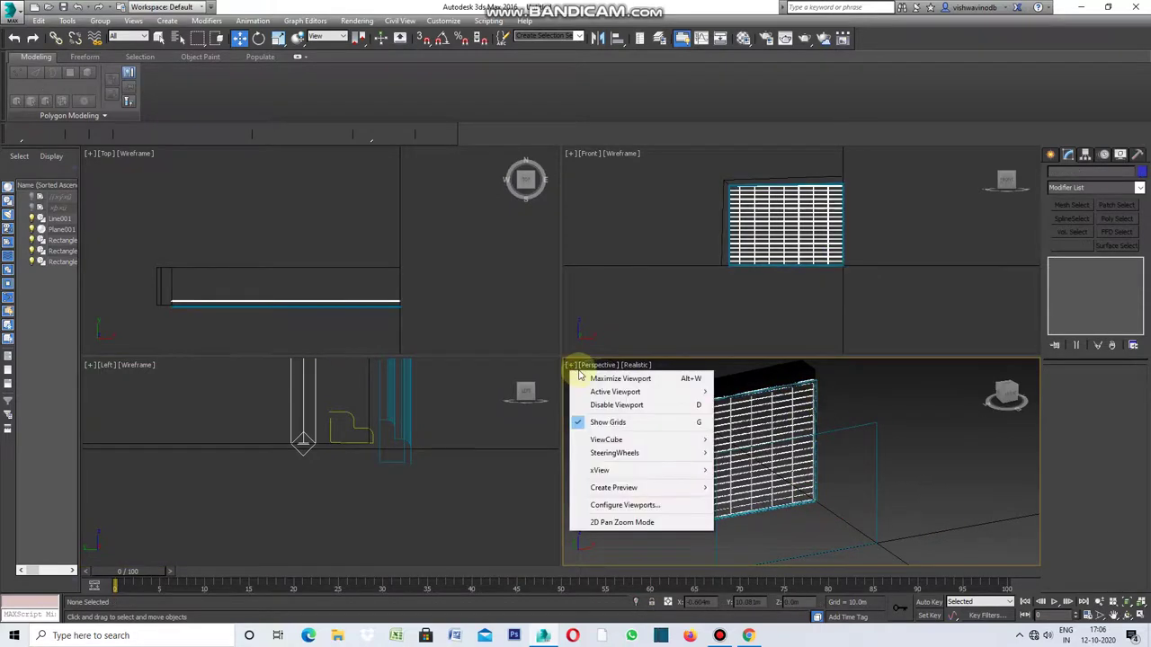
left_click(607, 376)
scroll(304, 497, "up", 2)
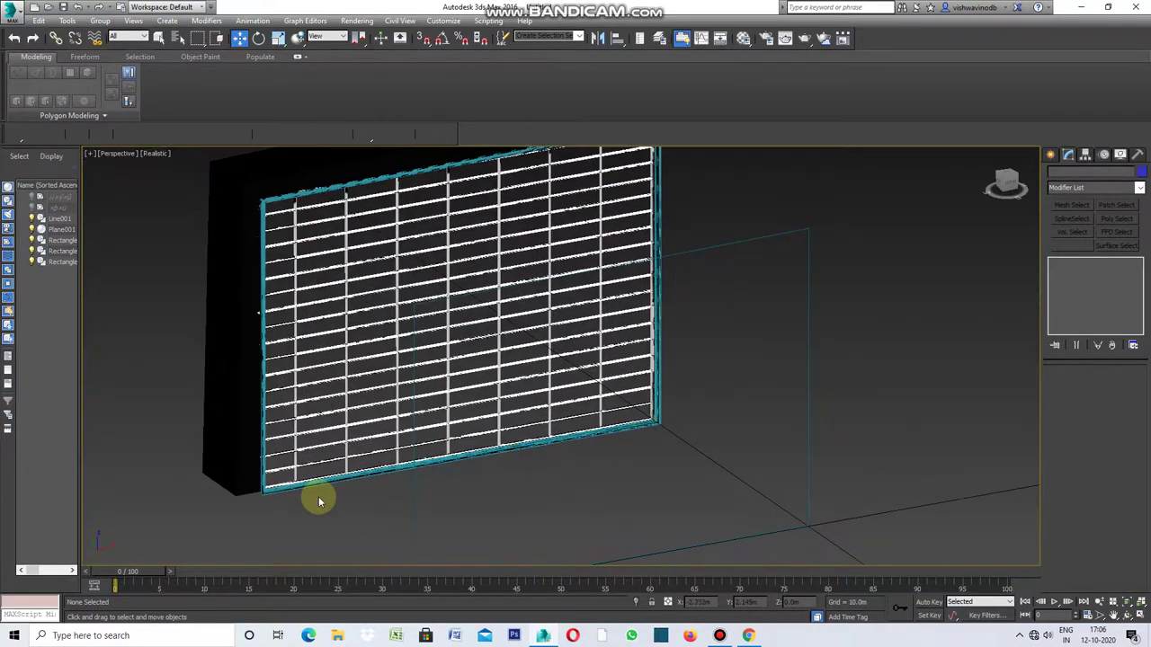
scroll(635, 452, "up", 1)
scroll(635, 436, "up", 1)
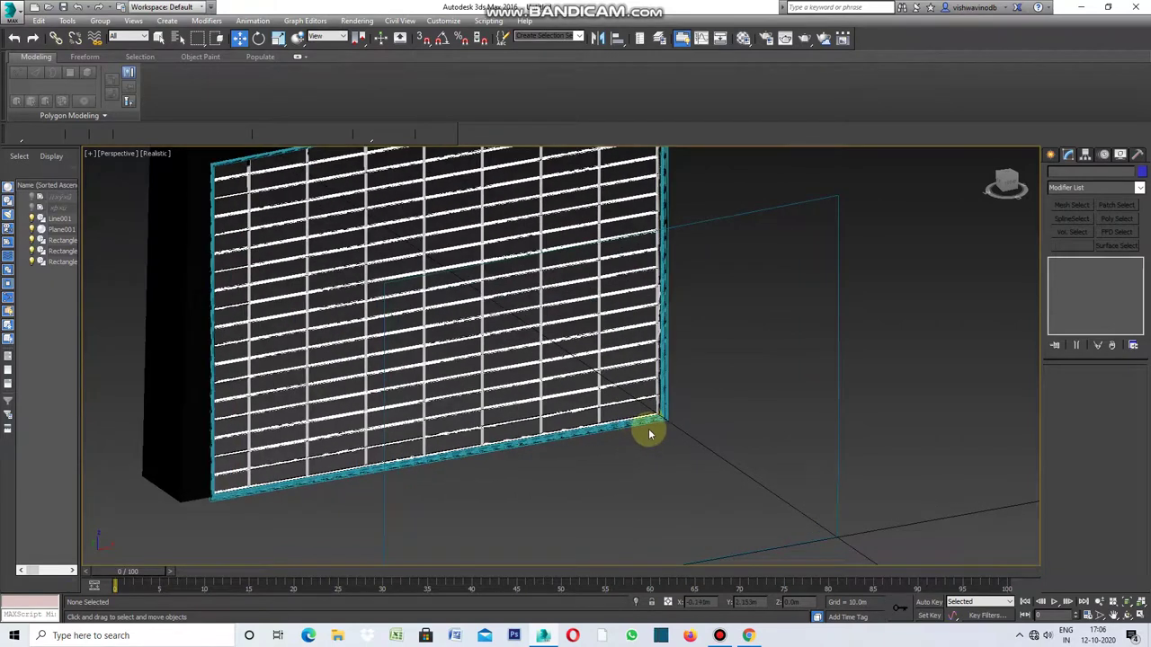
scroll(649, 432, "up", 1)
scroll(649, 427, "up", 1)
scroll(655, 425, "up", 1)
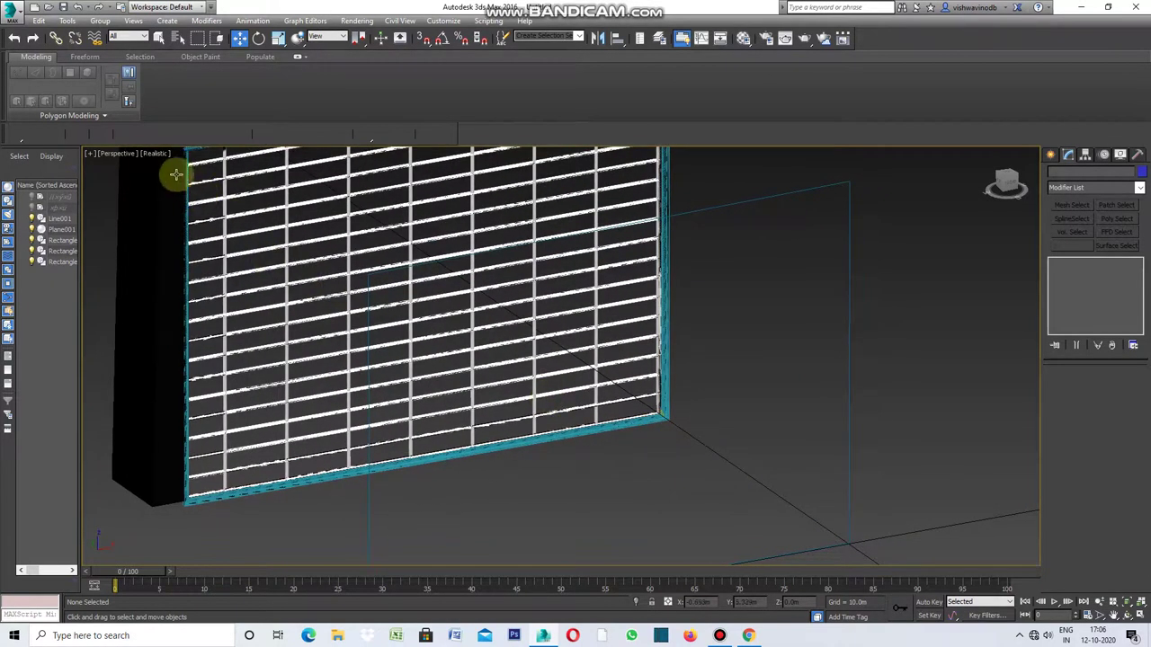
left_click(150, 157)
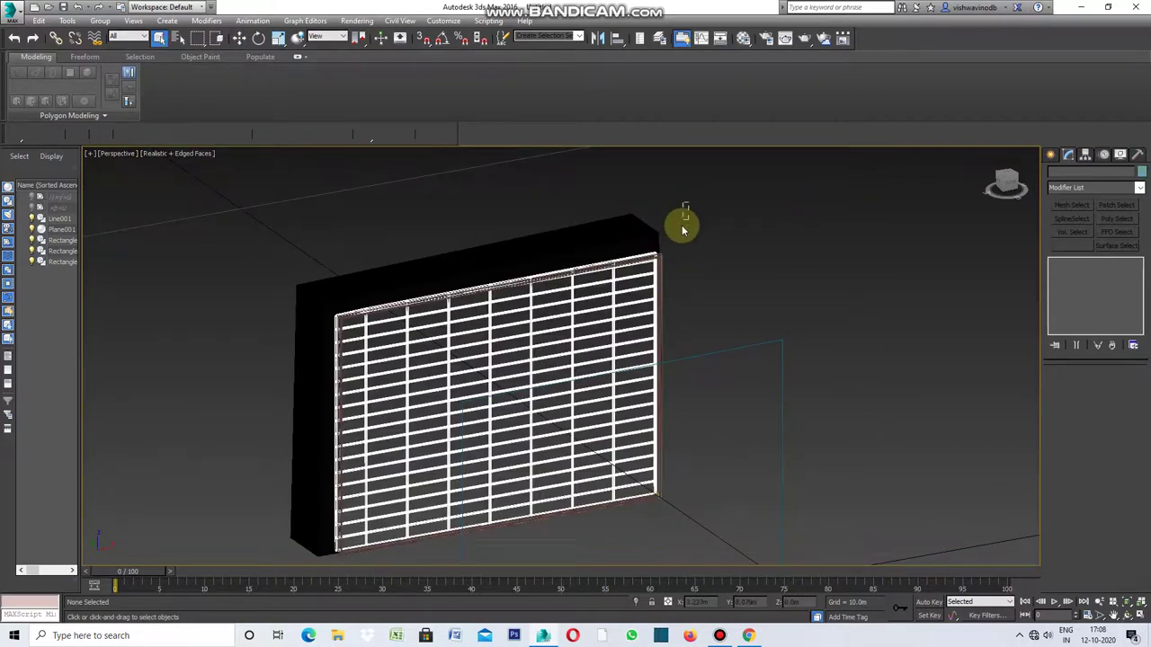
Select the grille and its frame pieces together, then maximize the Front view.
left_click_drag(648, 273, 626, 301)
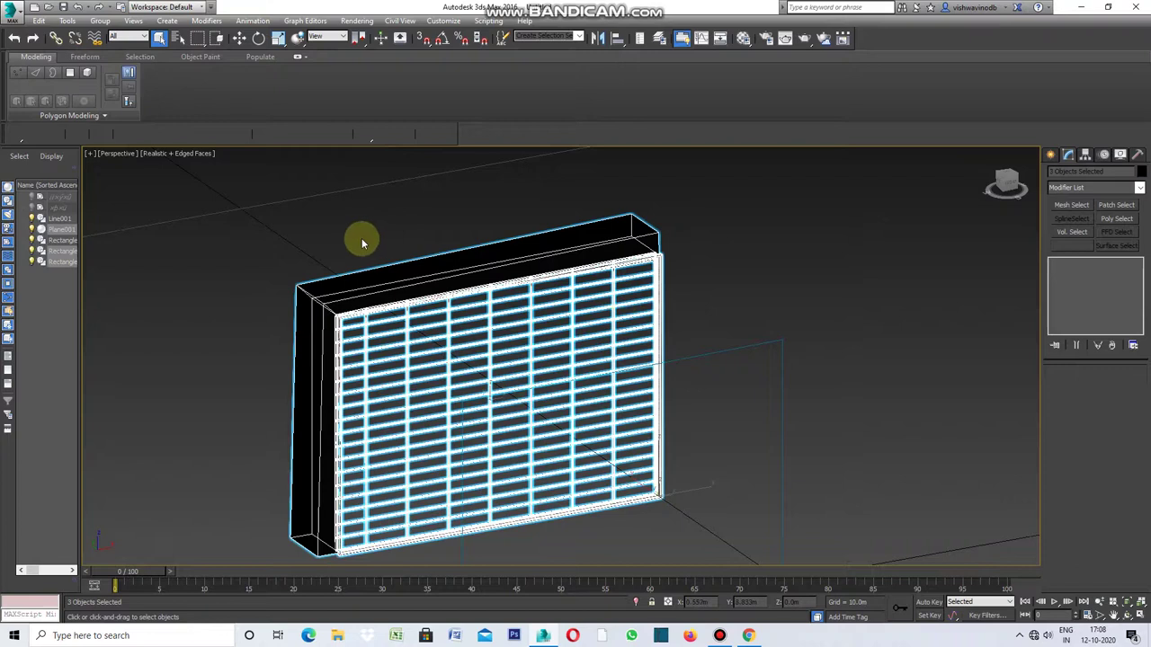
scroll(361, 241, "down", 4)
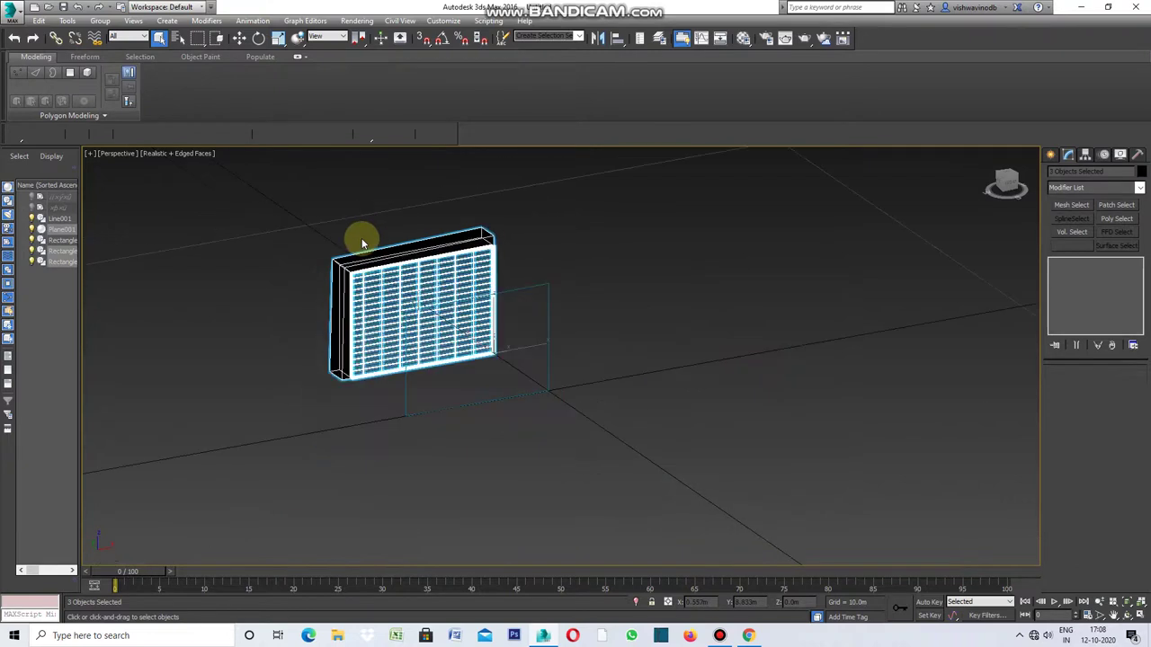
left_click(90, 154)
left_click(119, 164)
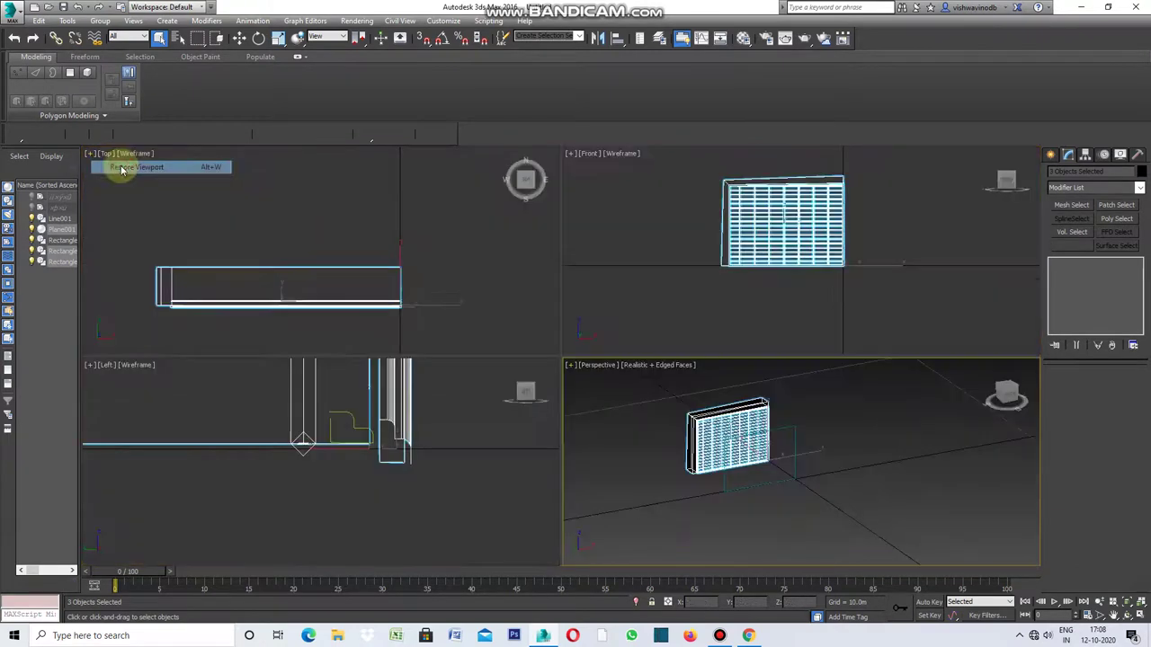
left_click(573, 156)
left_click(607, 169)
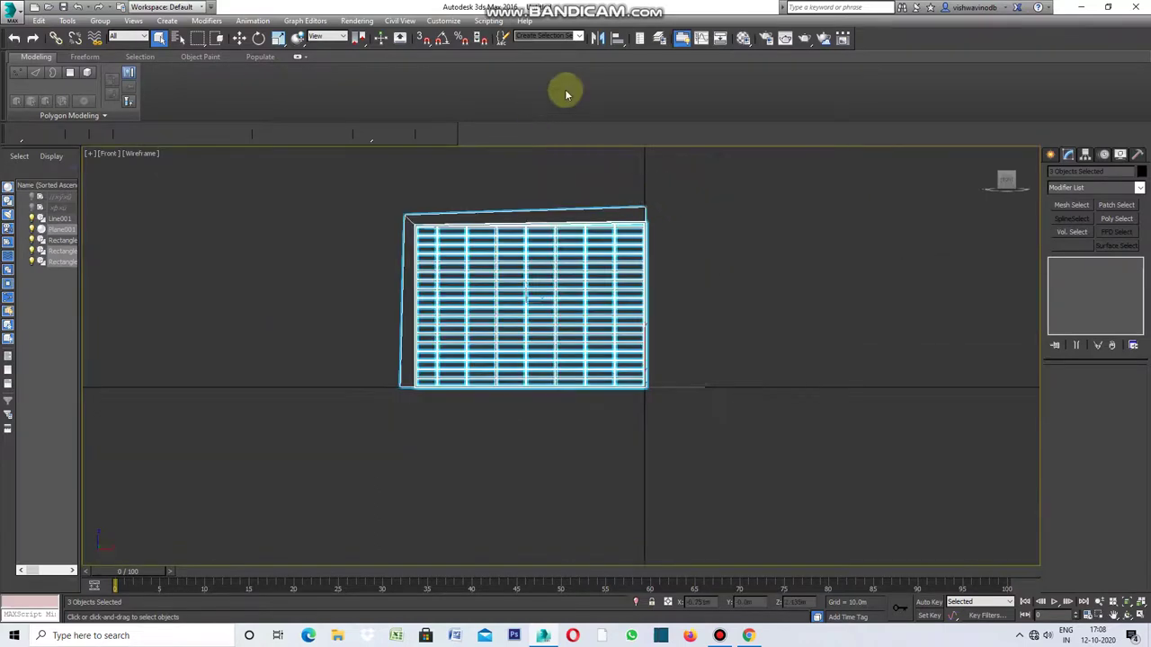
Mirror the grille panel and frame on X as a Reference clone, then select Plane002.
left_click(599, 39)
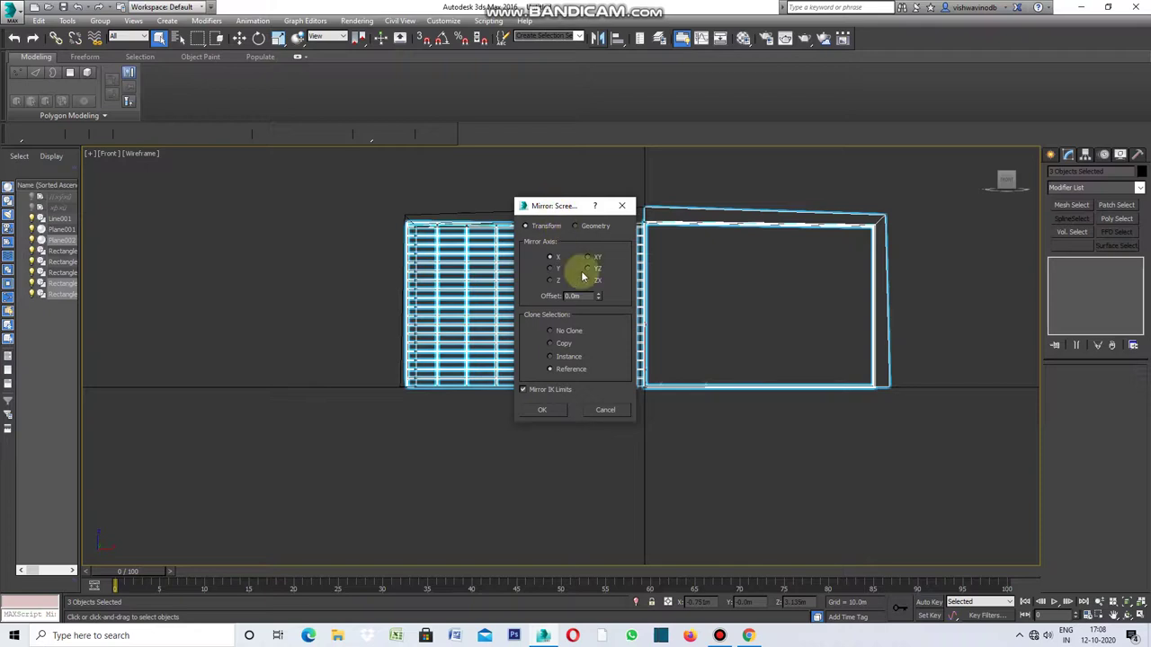
left_click(550, 418)
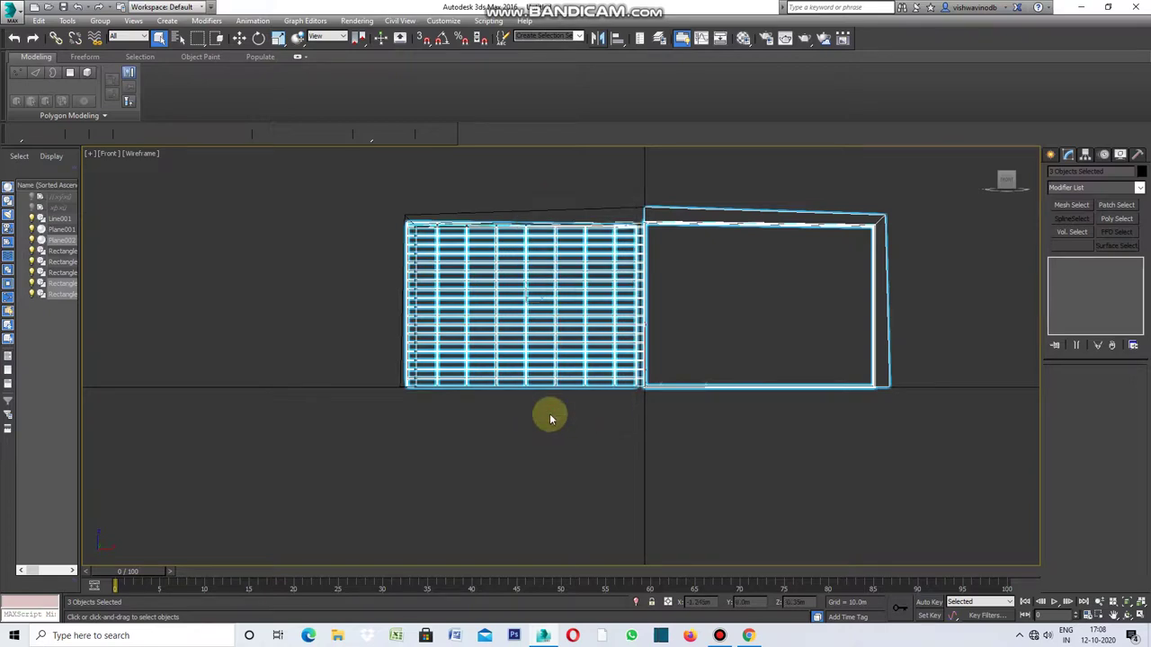
left_click(716, 430)
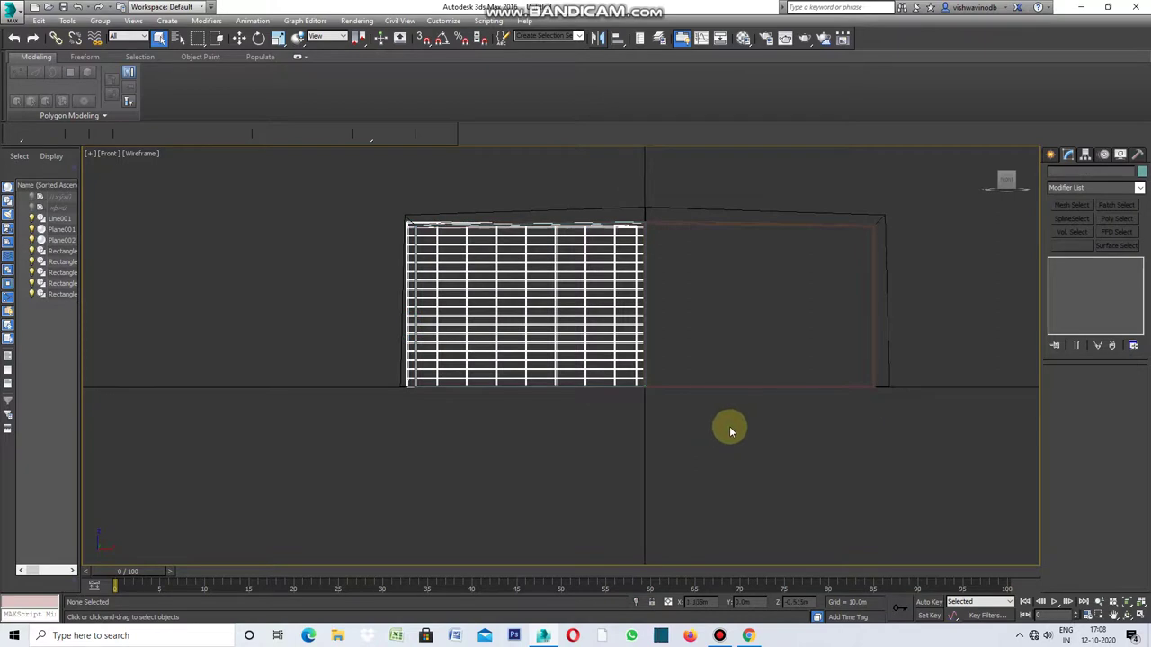
scroll(632, 243, "up", 1)
scroll(640, 235, "up", 3)
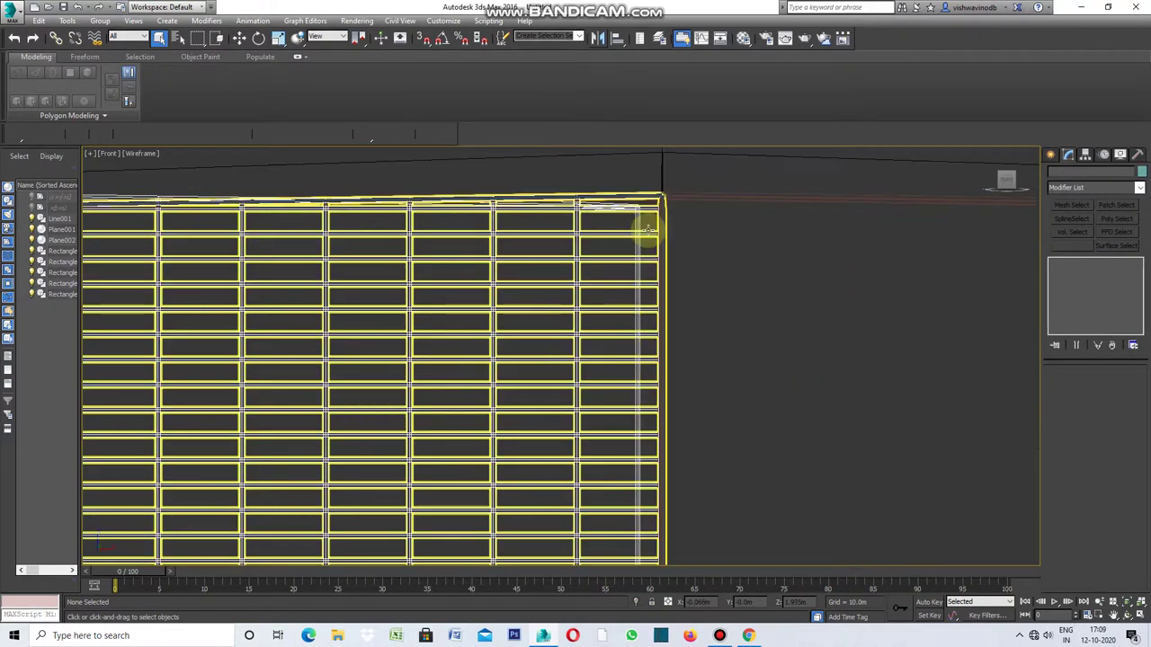
left_click(648, 230)
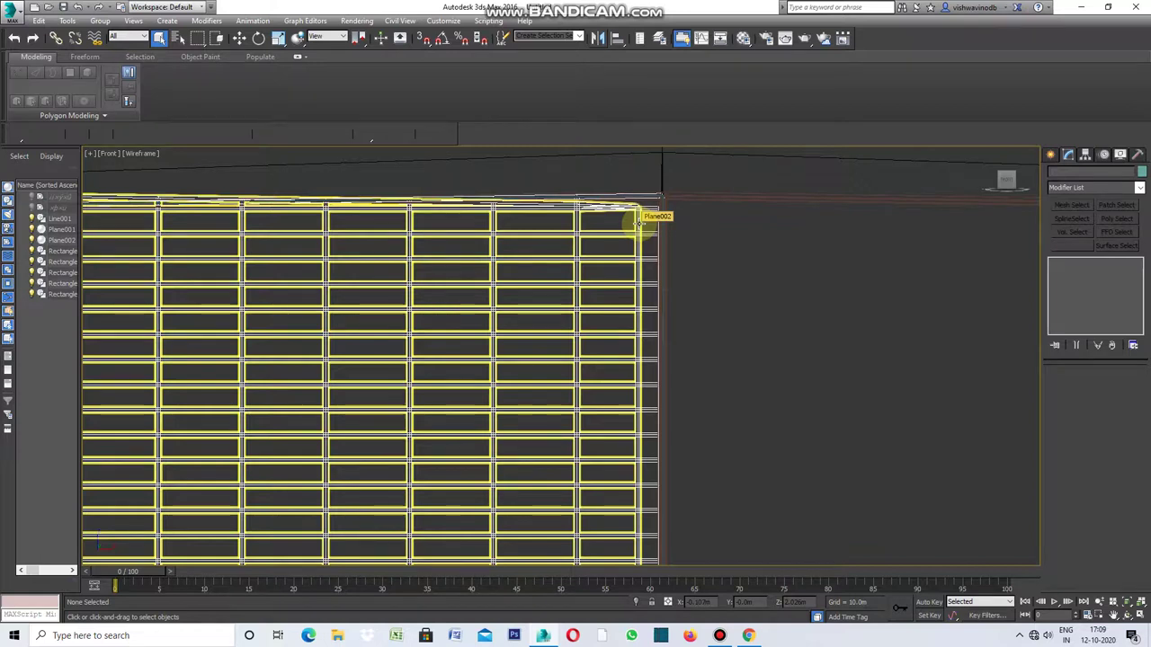
left_click(636, 223)
Move Plane002 along X into the right-hand frame so both gate panels hold lattice grilles, then deselect.
scroll(621, 299, "down", 4)
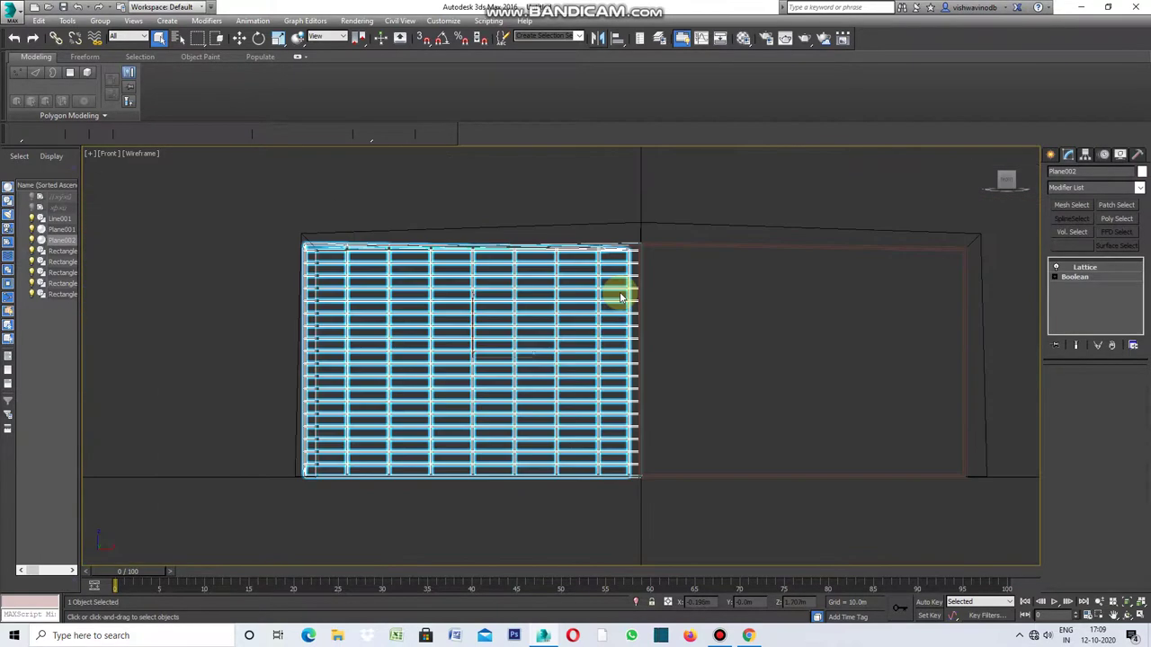
scroll(620, 298, "down", 2)
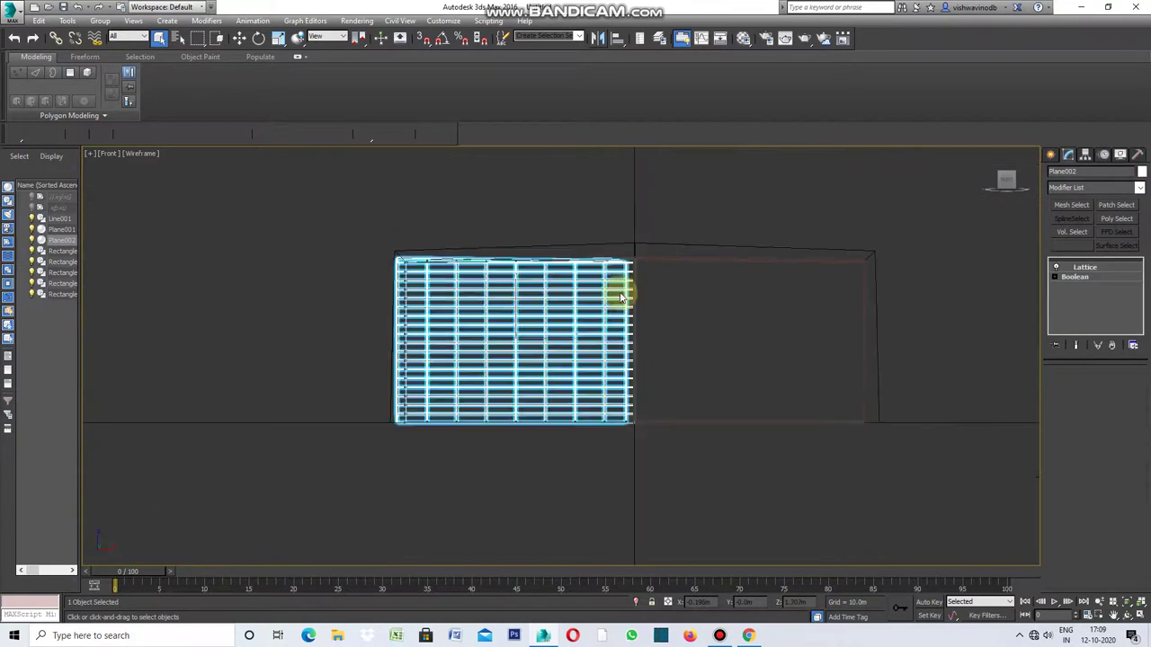
left_click(239, 39)
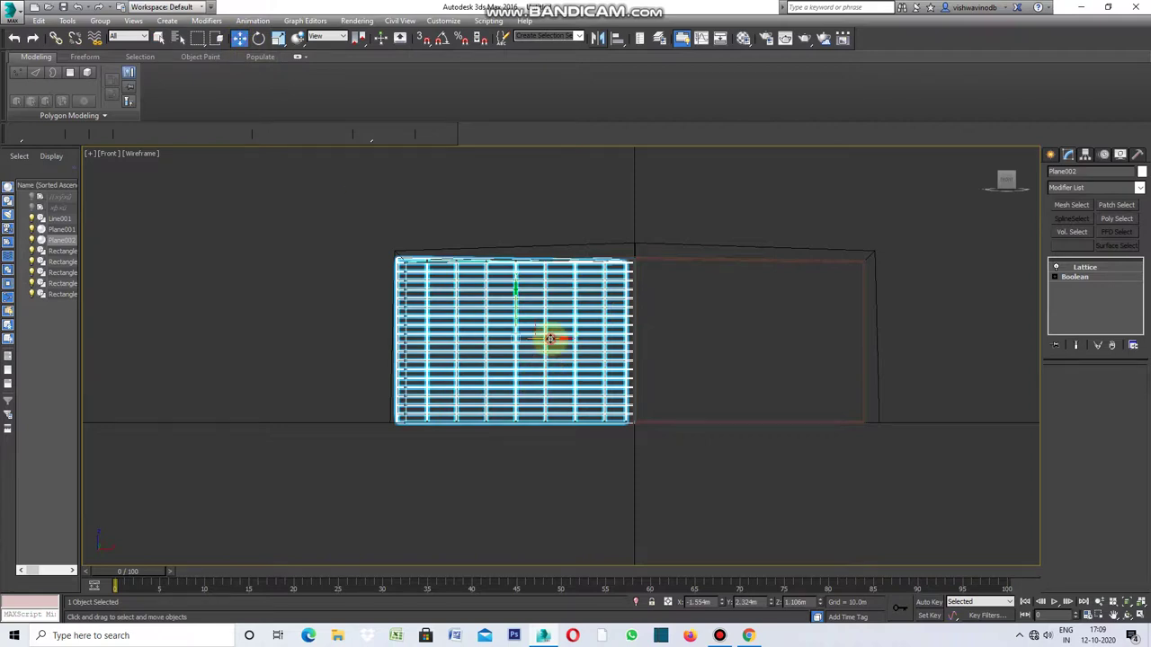
left_click_drag(550, 338, 609, 341)
mouse_move(695, 349)
left_mouse_down()
mouse_move(817, 373)
mouse_move(788, 378)
left_mouse_up()
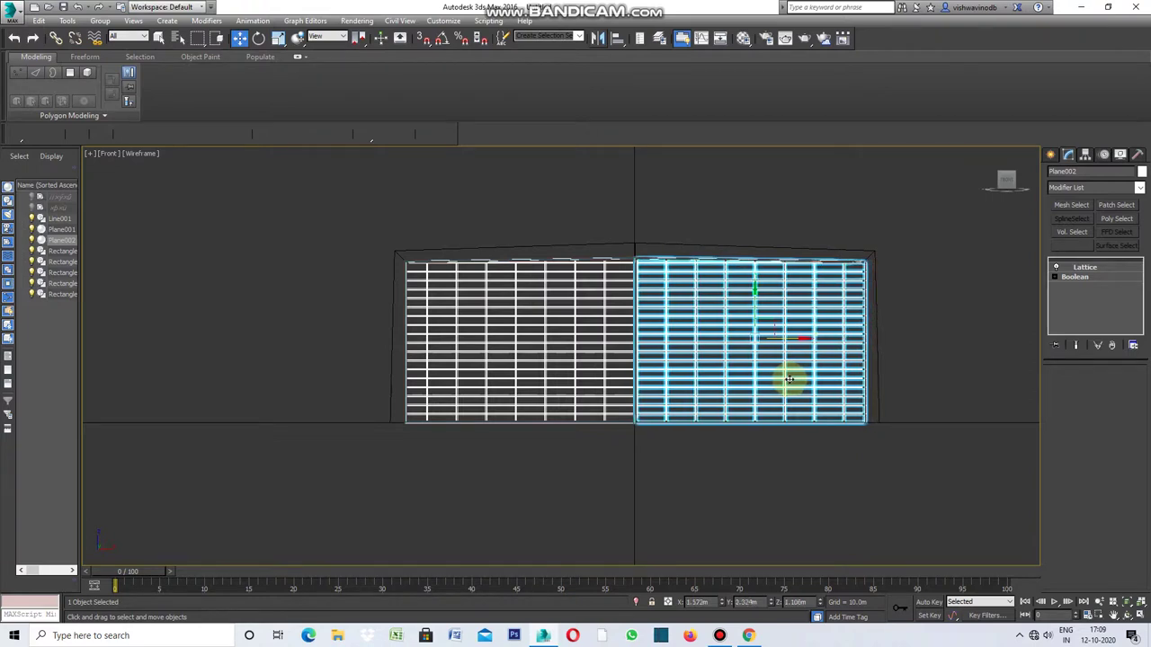
left_click(829, 472)
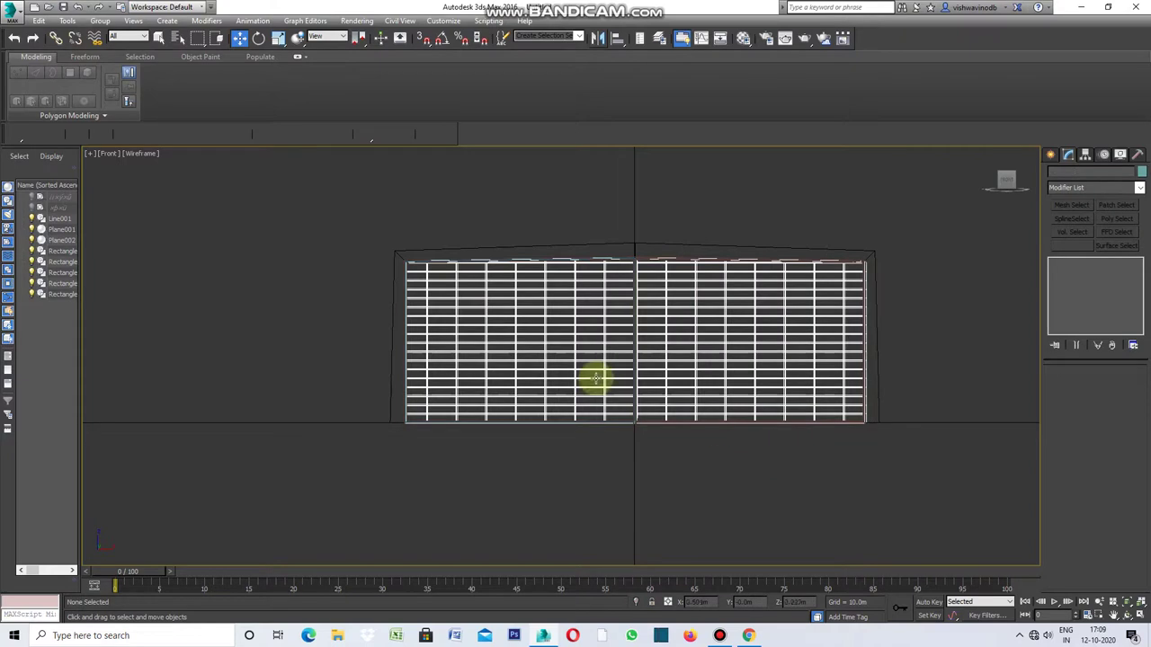
left_click(90, 153)
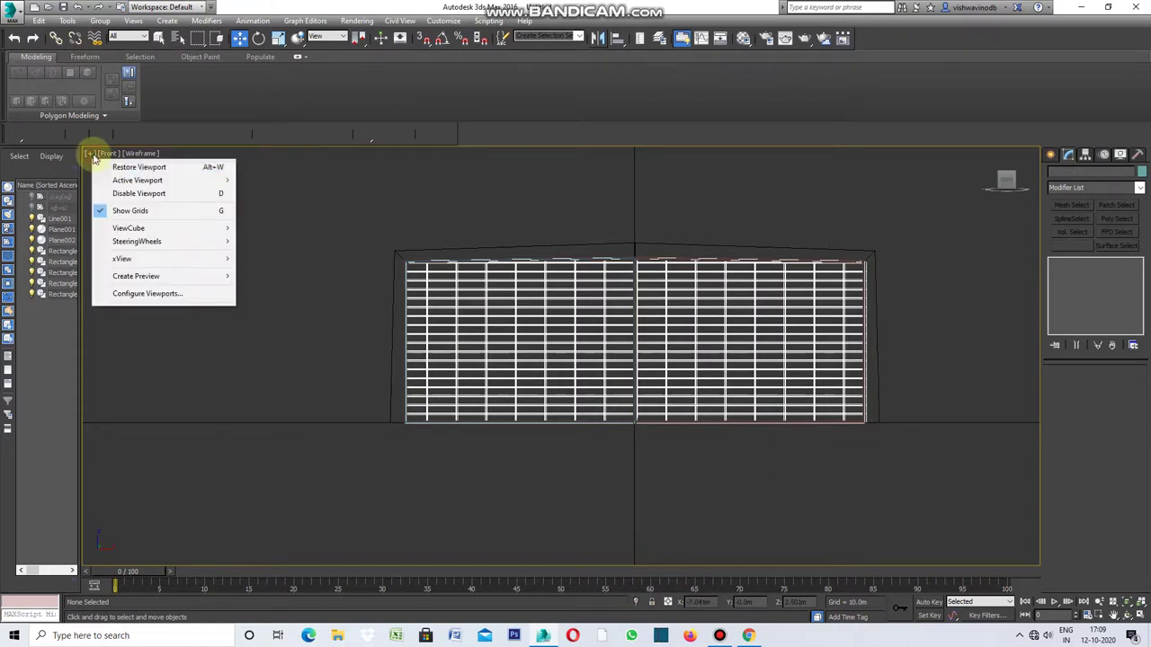
Restore four viewports, maximize the Perspective view, zoom in and select the gate's rectangle spline.
left_click(123, 168)
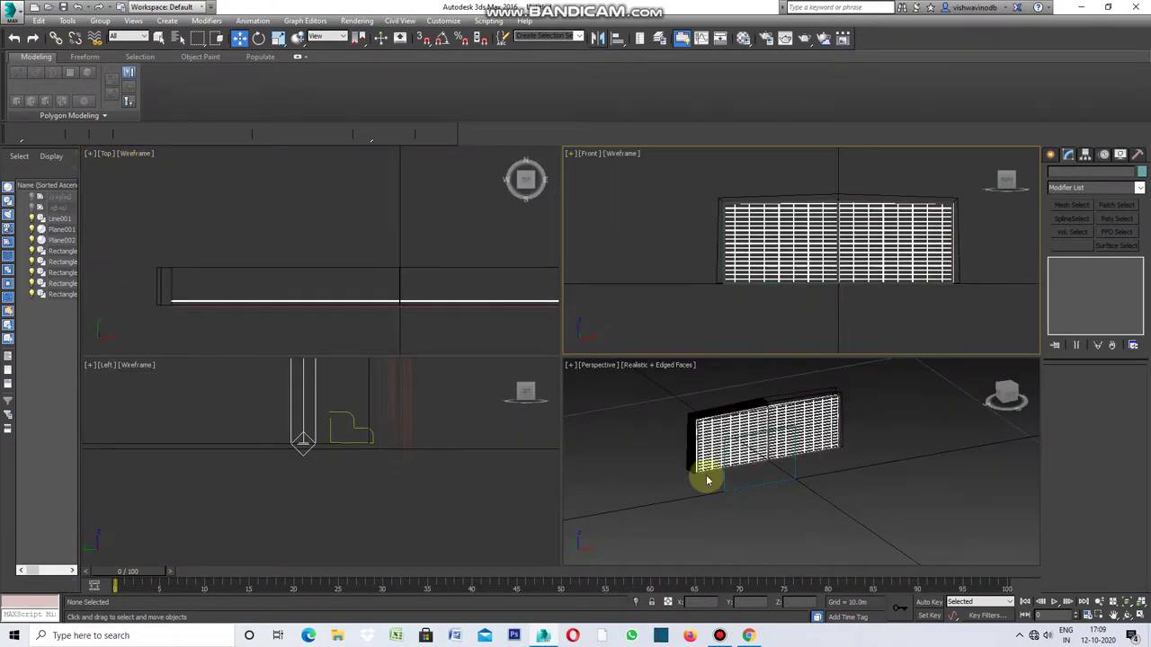
left_click(809, 522)
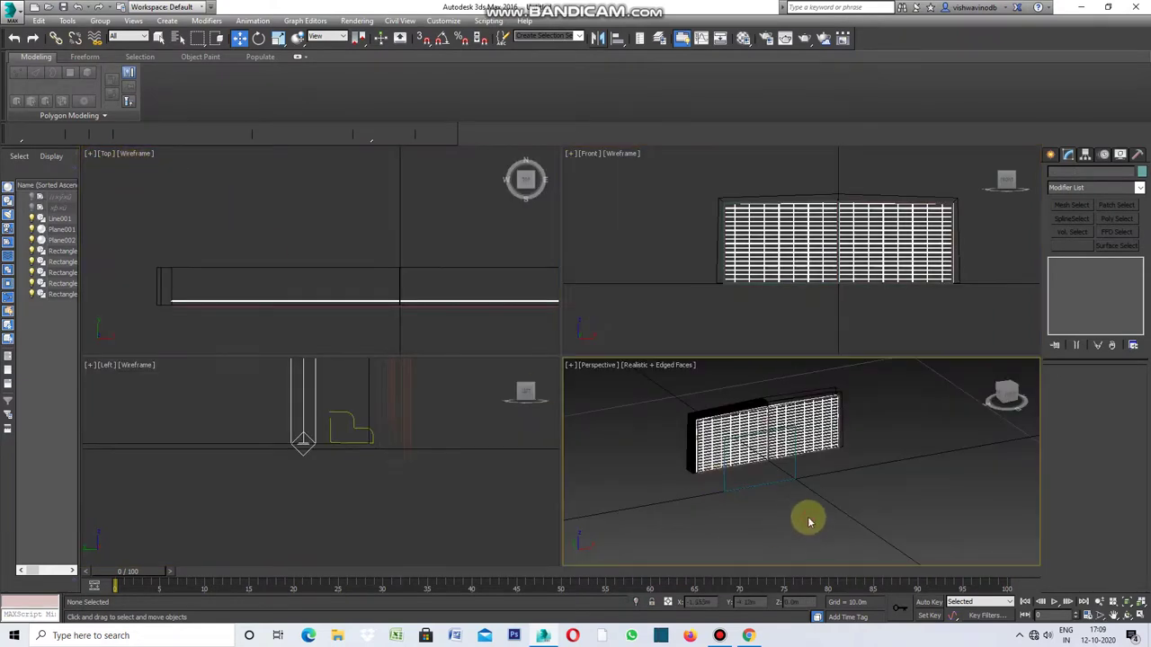
left_click(570, 366)
left_click(594, 382)
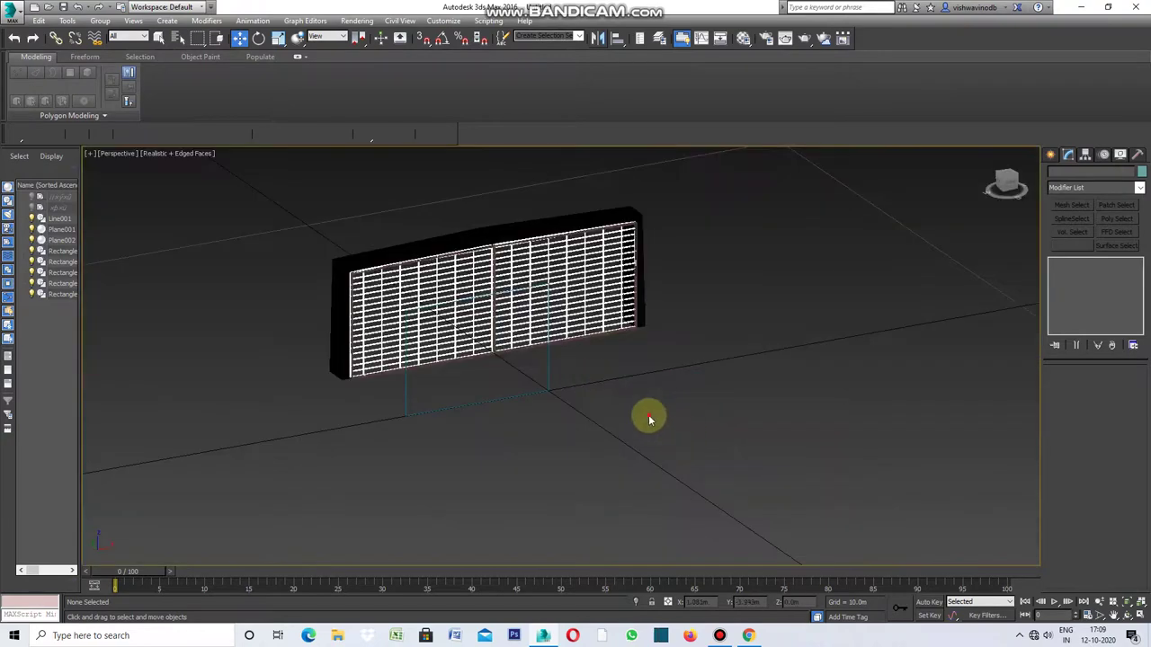
scroll(292, 305, "up", 2)
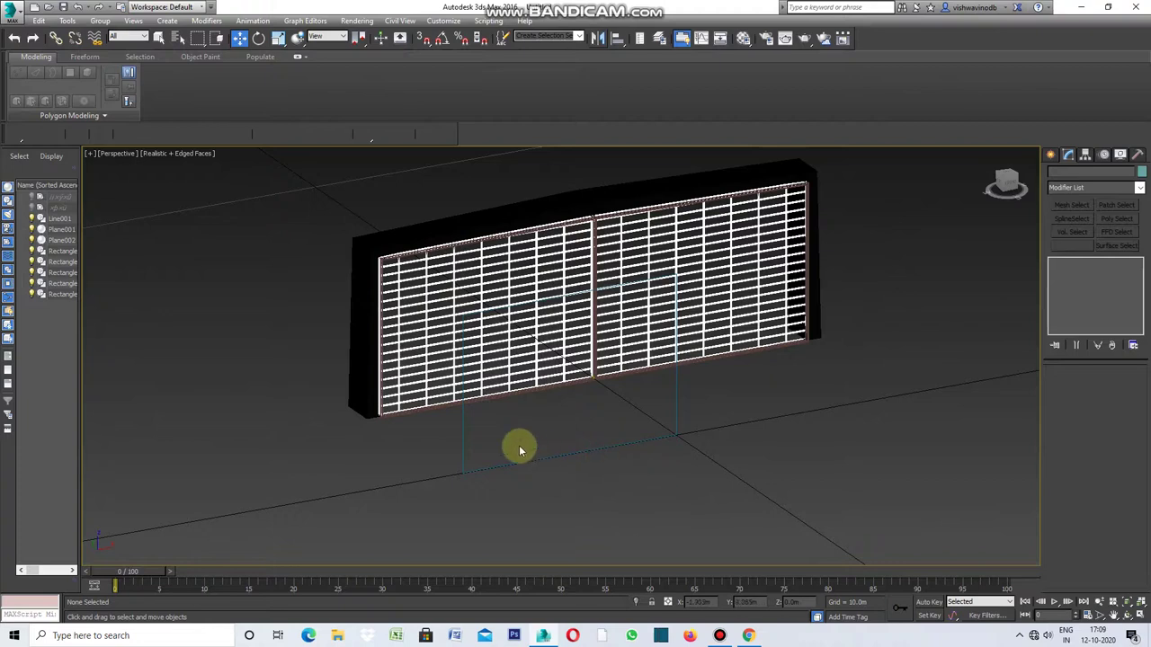
left_click(463, 430)
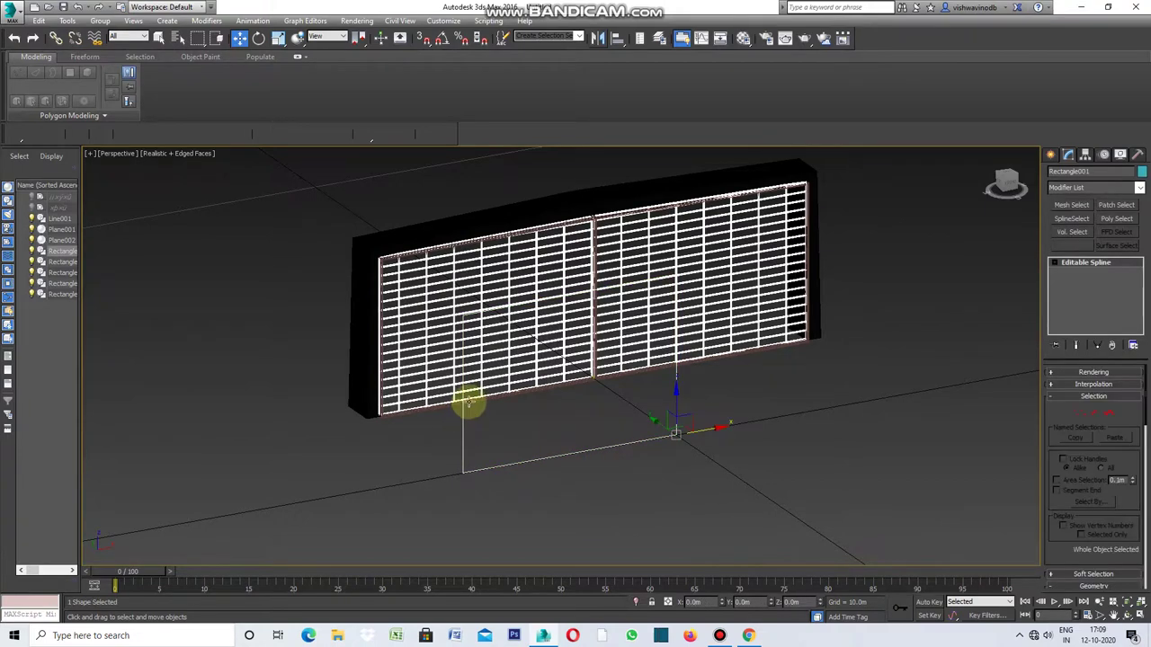
In Vertex mode, drag the outline's top vertex upward into a curved arch, then deselect it.
left_click(1079, 413)
mouse_move(462, 285)
left_mouse_down()
mouse_move(462, 257)
mouse_move(497, 375)
mouse_move(493, 329)
mouse_move(496, 380)
mouse_move(498, 326)
mouse_move(496, 368)
left_mouse_up()
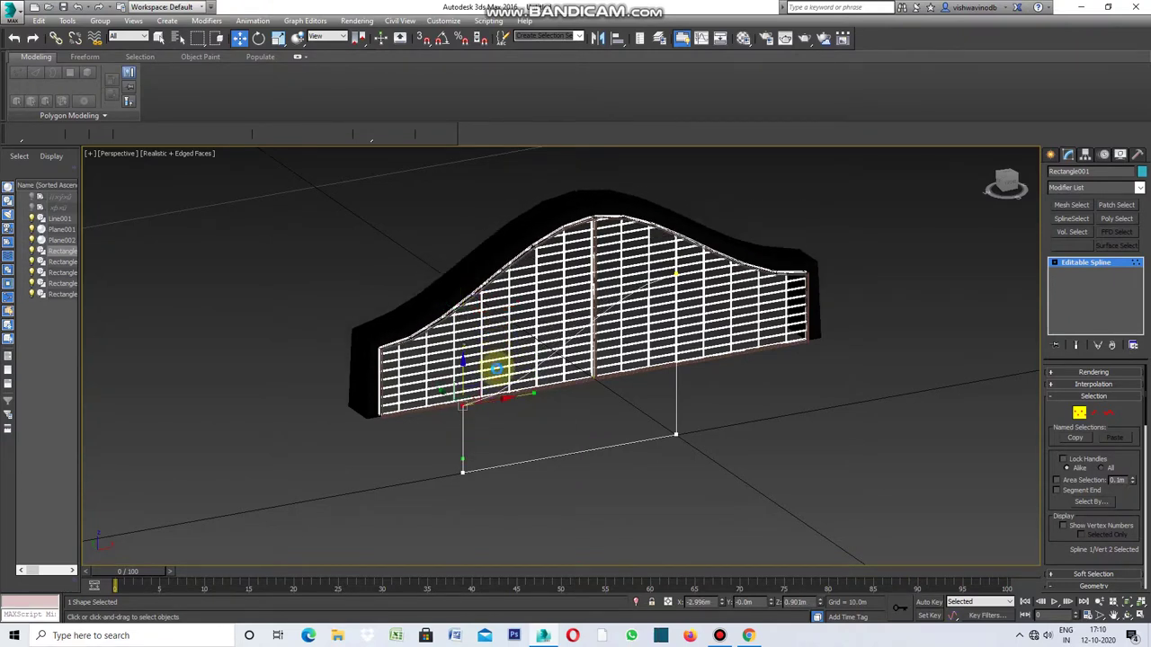
left_click(729, 472)
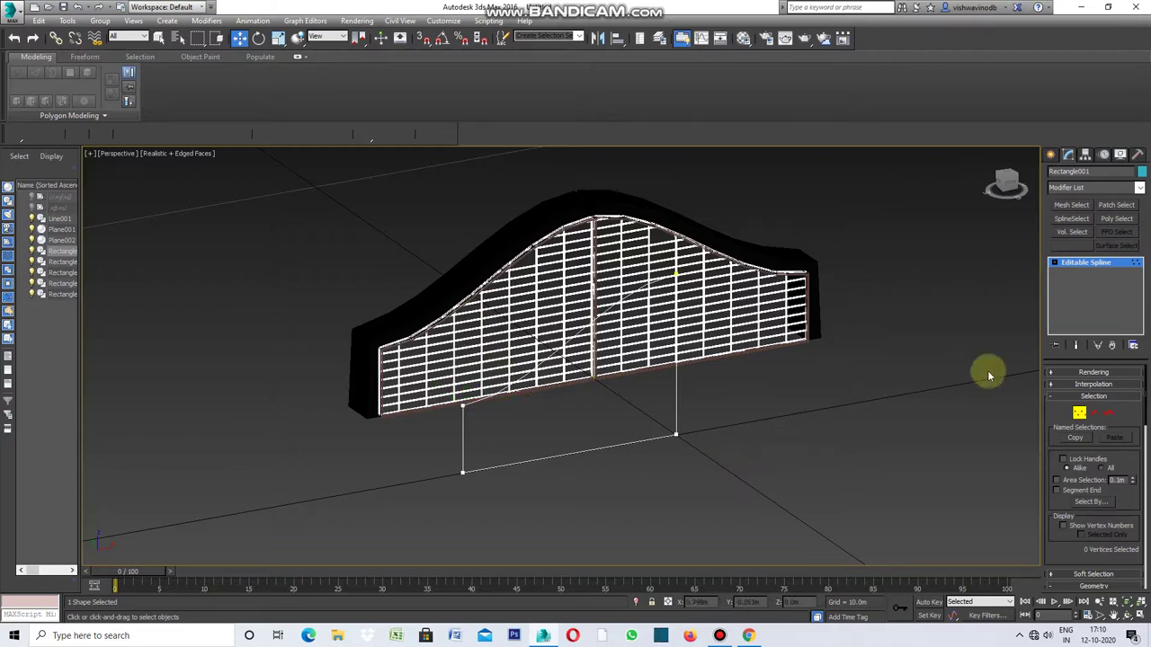
left_click(1053, 154)
left_click(904, 391)
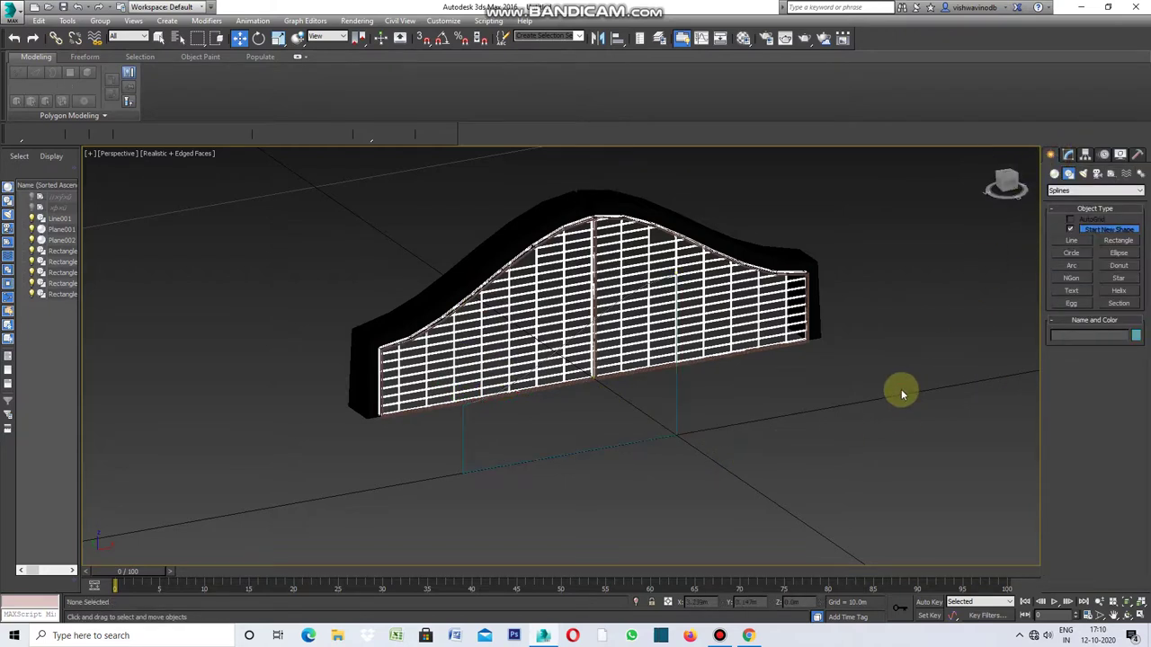
left_click(1099, 617)
scroll(823, 277, "up", 2)
scroll(819, 268, "up", 2)
scroll(822, 257, "up", 3)
scroll(835, 231, "up", 2)
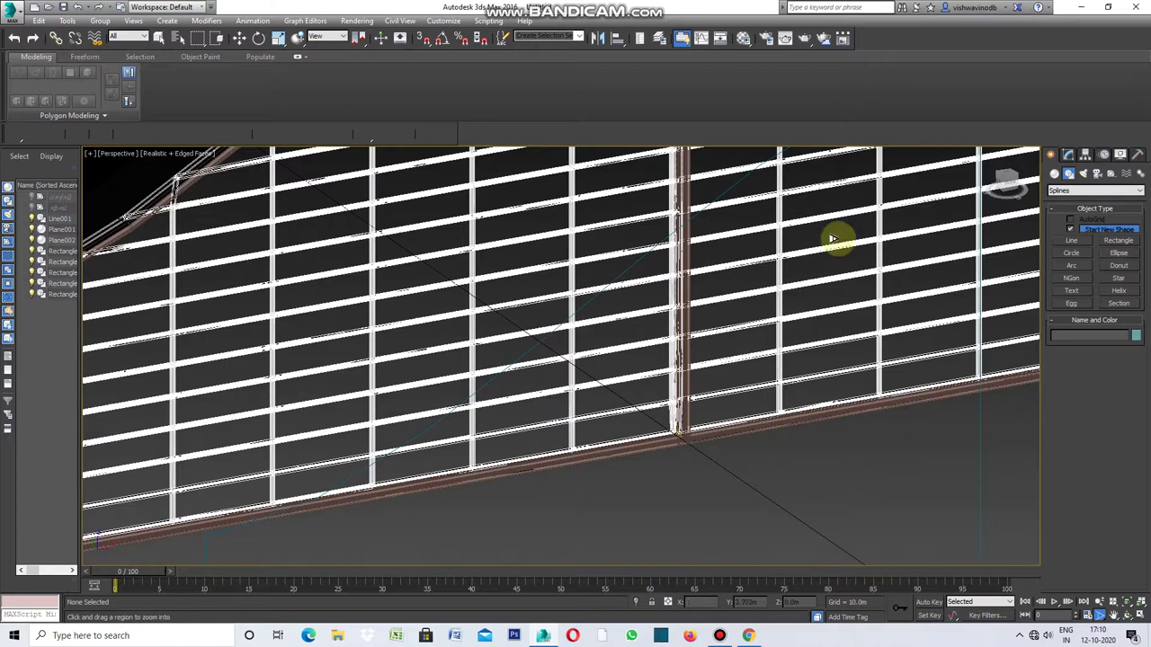
scroll(729, 470, "up", 1)
scroll(727, 462, "up", 2)
scroll(725, 443, "up", 2)
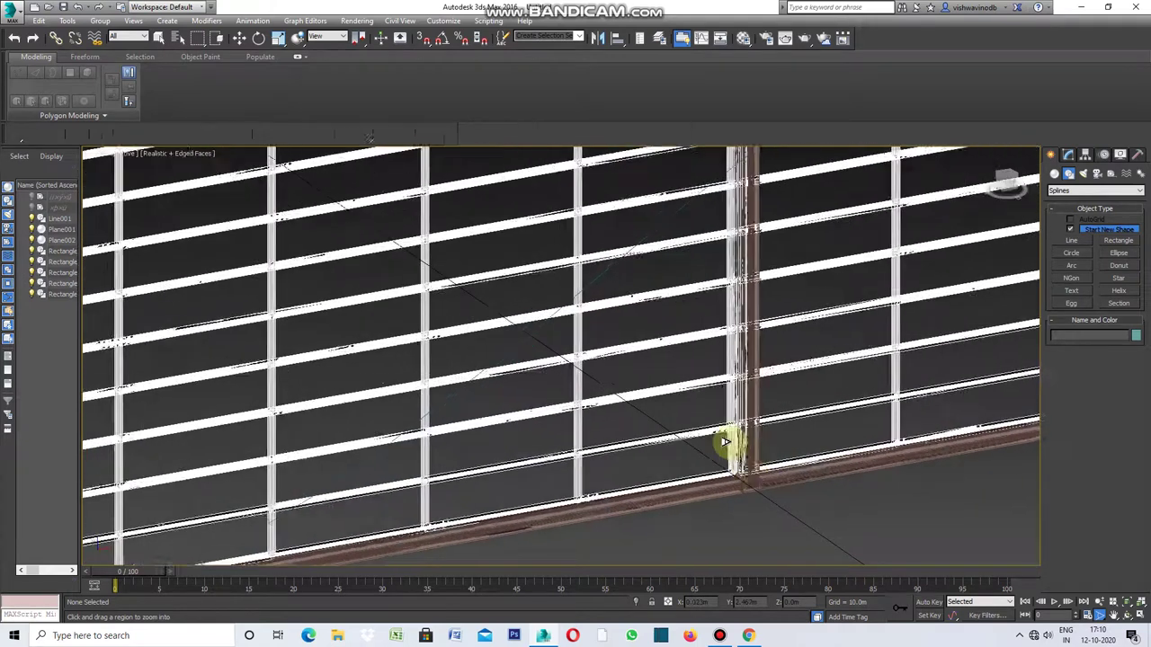
scroll(724, 440, "up", 2)
scroll(728, 436, "down", 2)
scroll(737, 452, "down", 2)
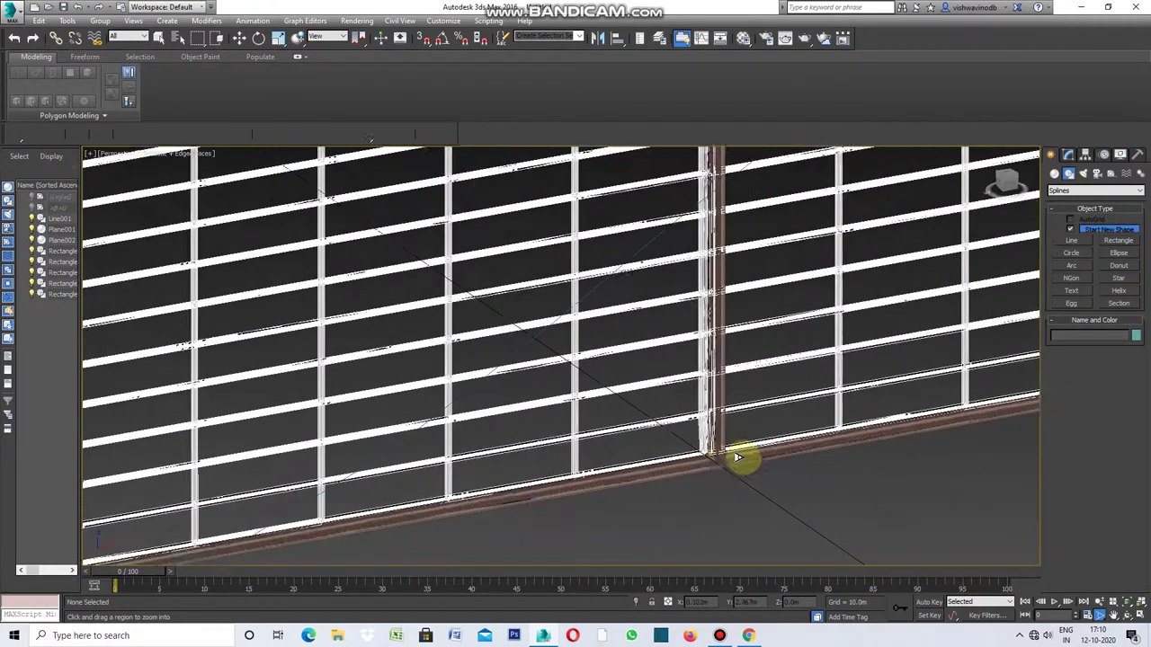
scroll(742, 463, "down", 2)
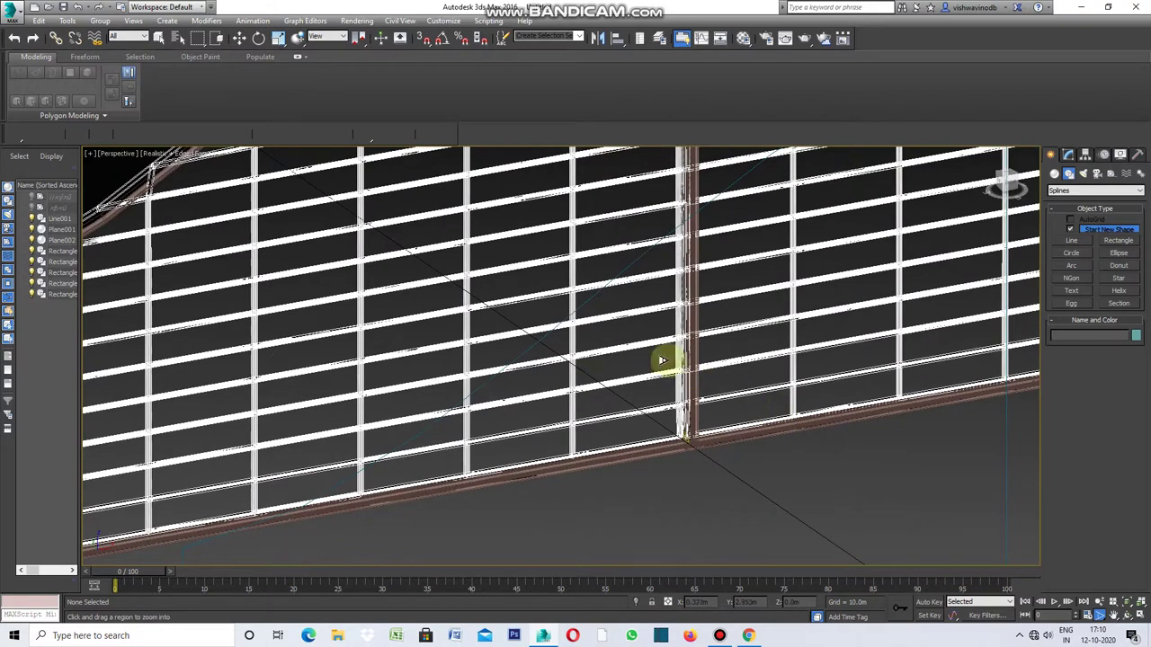
scroll(698, 454, "up", 1)
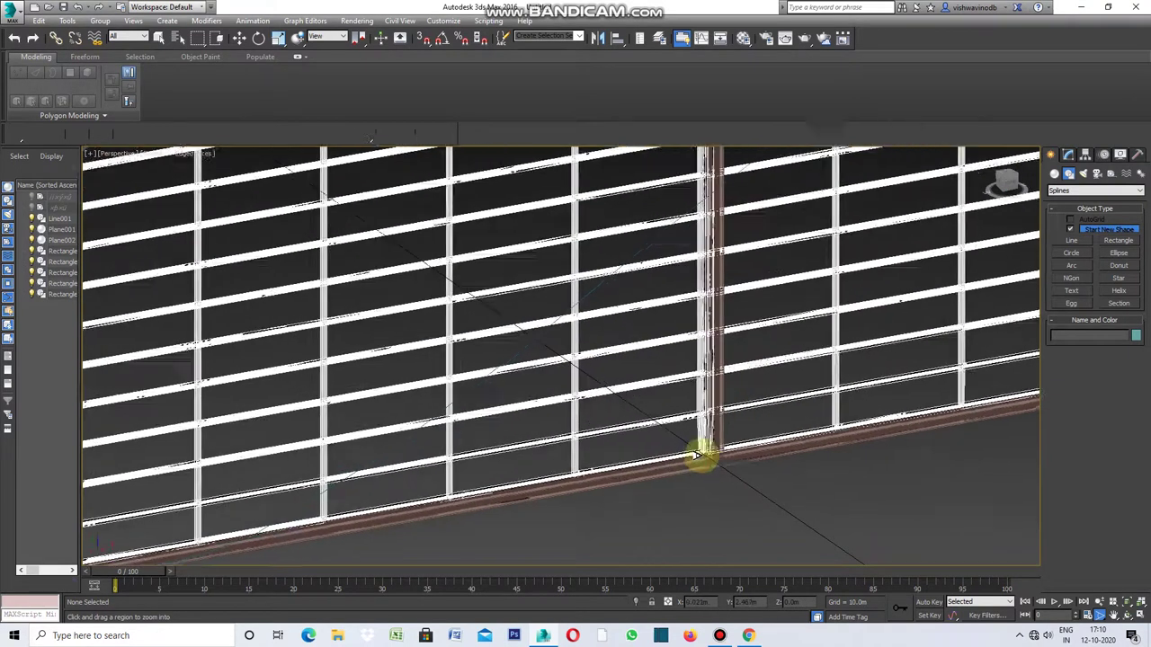
scroll(697, 452, "up", 1)
scroll(715, 468, "down", 2)
scroll(739, 497, "down", 2)
scroll(757, 513, "down", 2)
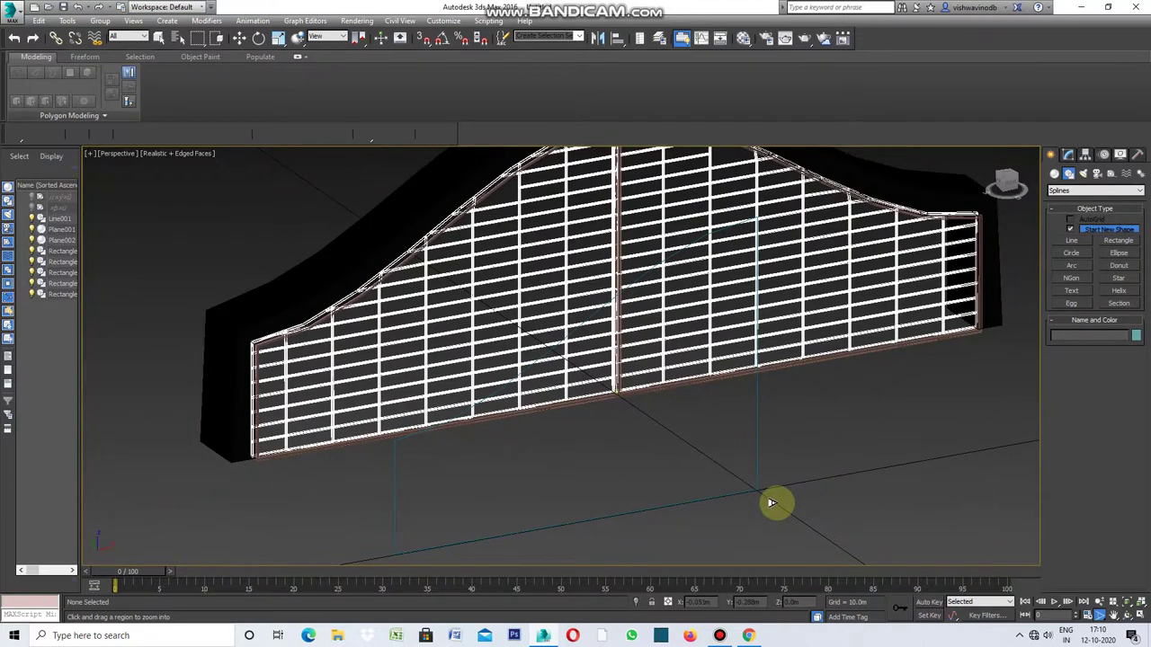